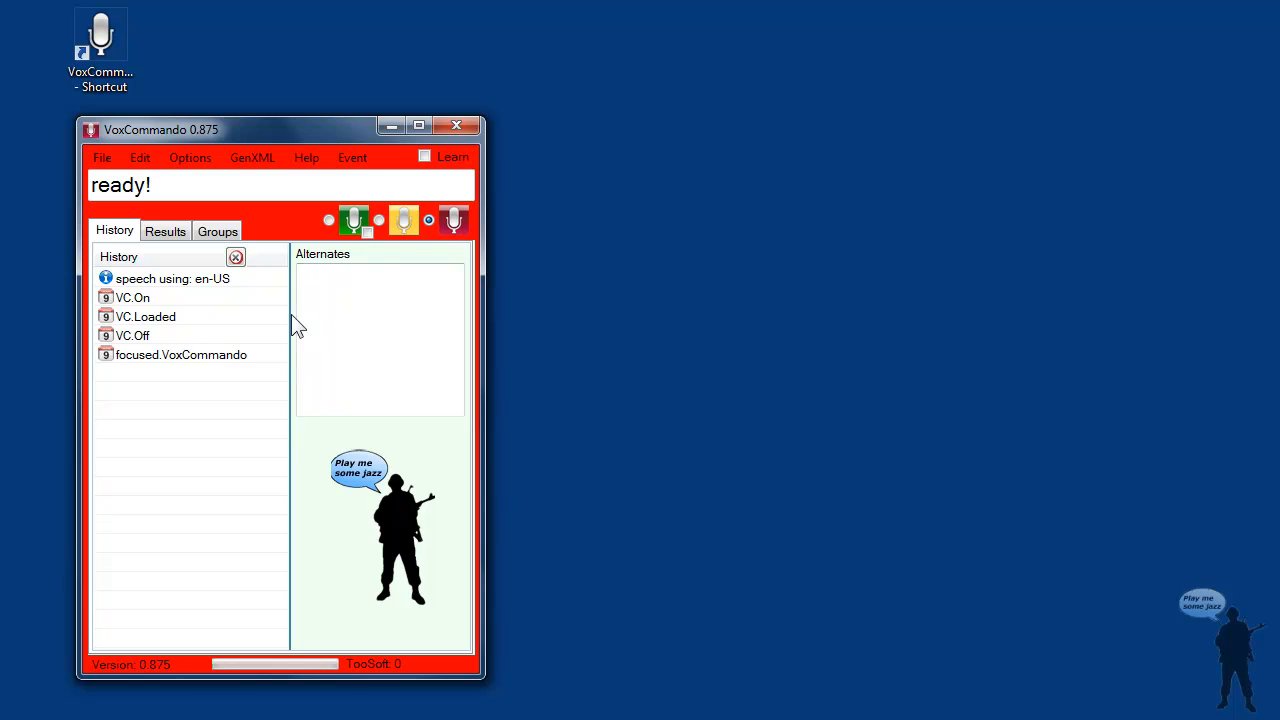
Examine the VC.On, VC.Off, VC.Loaded and focused.VoxCommando startup events in the history.
{"action": "mouse_move", "coordinate": [247, 354]}
{"action": "mouse_move", "coordinate": [114, 300]}
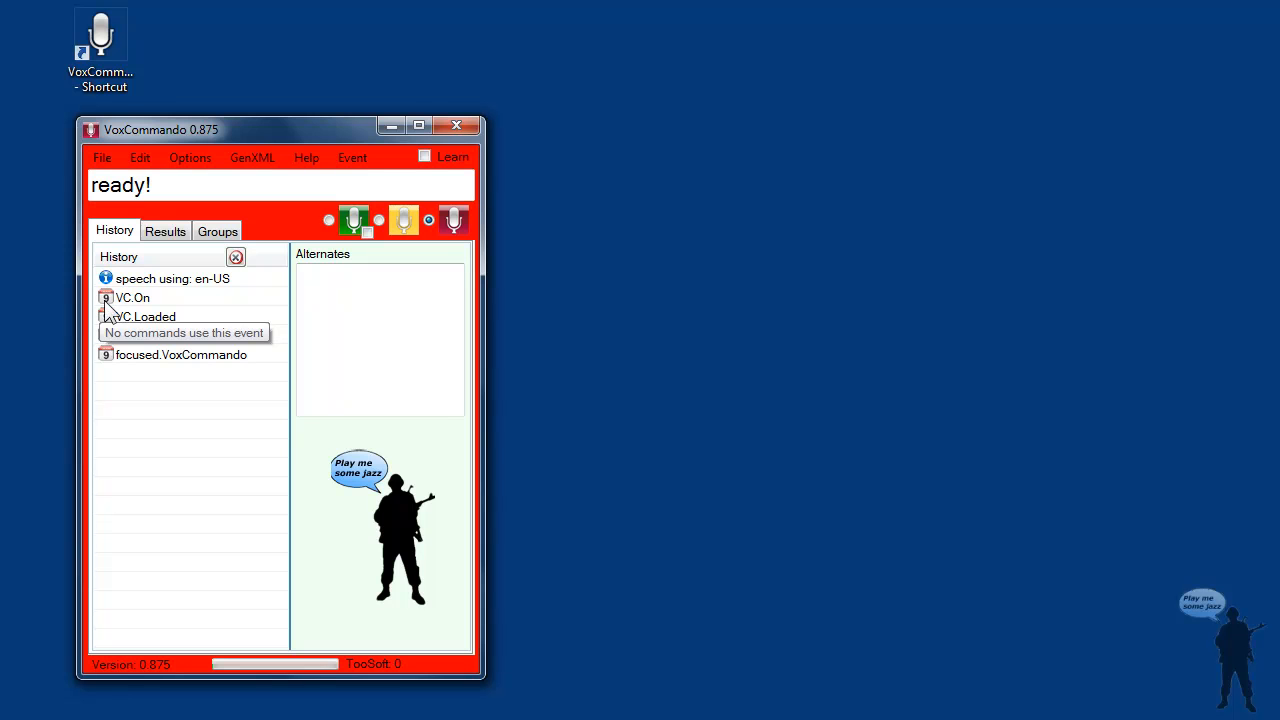
{"action": "left_click", "coordinate": [165, 299]}
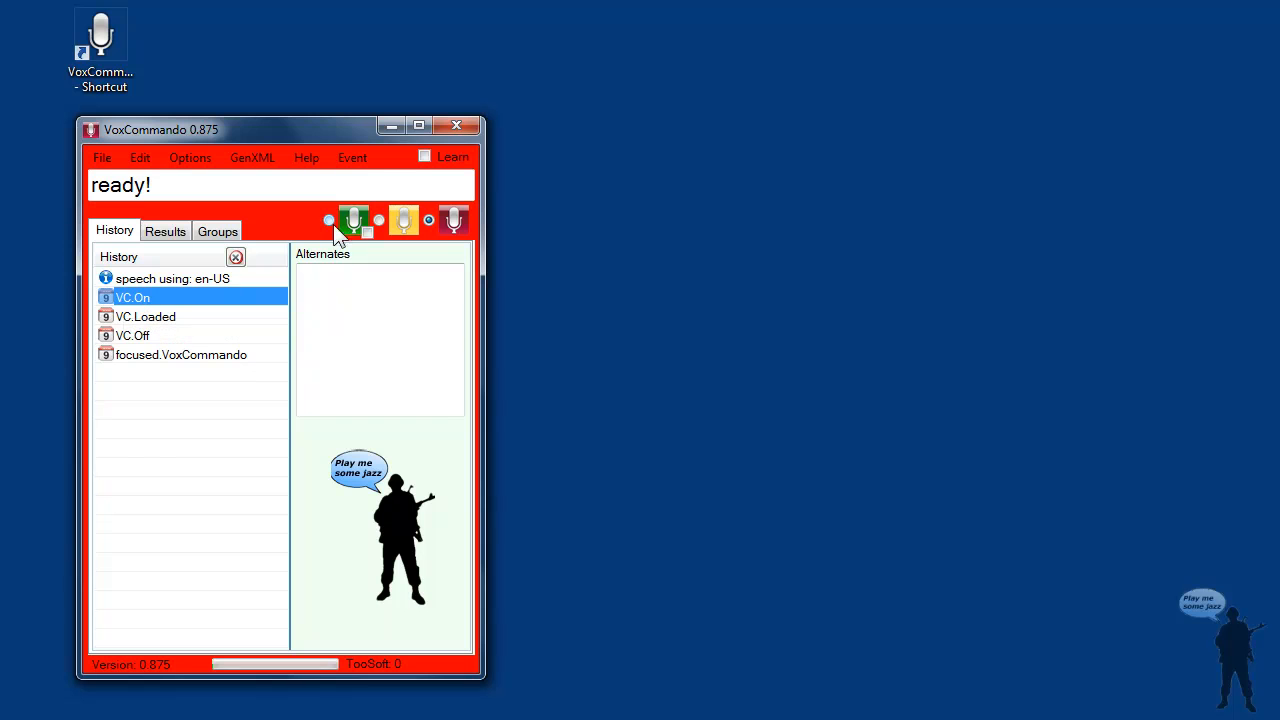
{"action": "left_click", "coordinate": [143, 334]}
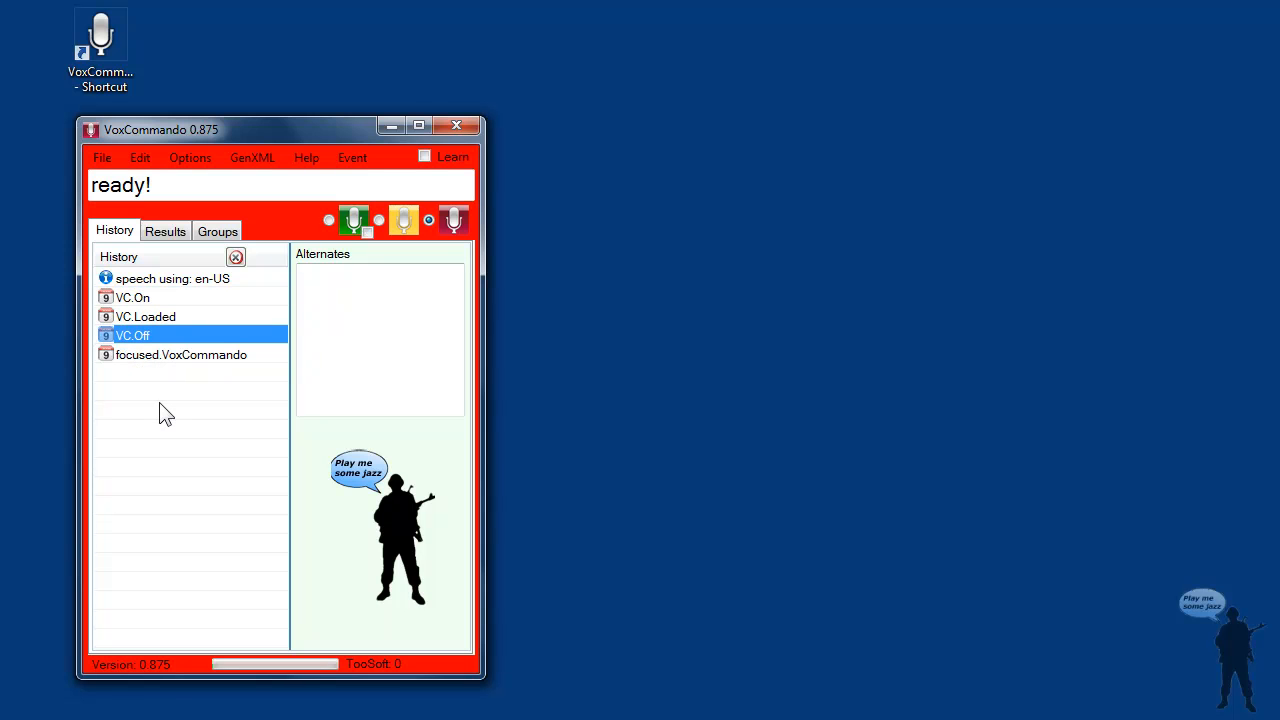
{"action": "left_click", "coordinate": [144, 315]}
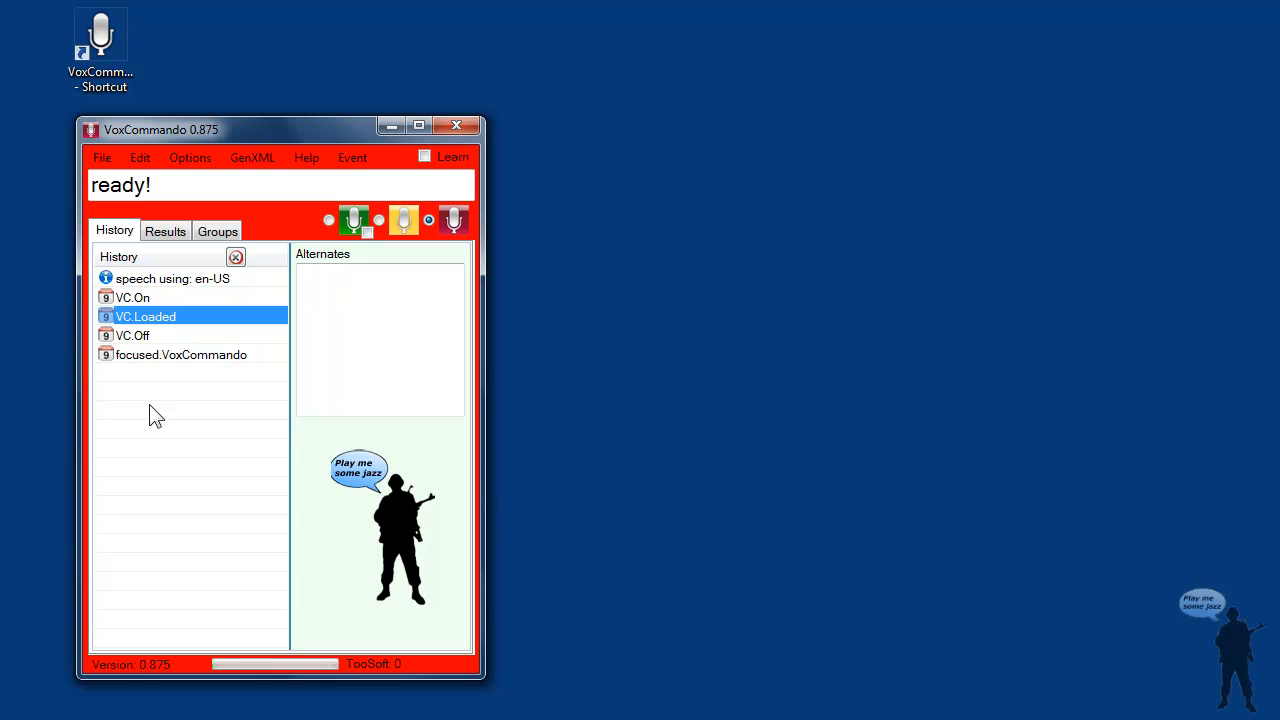
{"action": "left_click", "coordinate": [206, 358]}
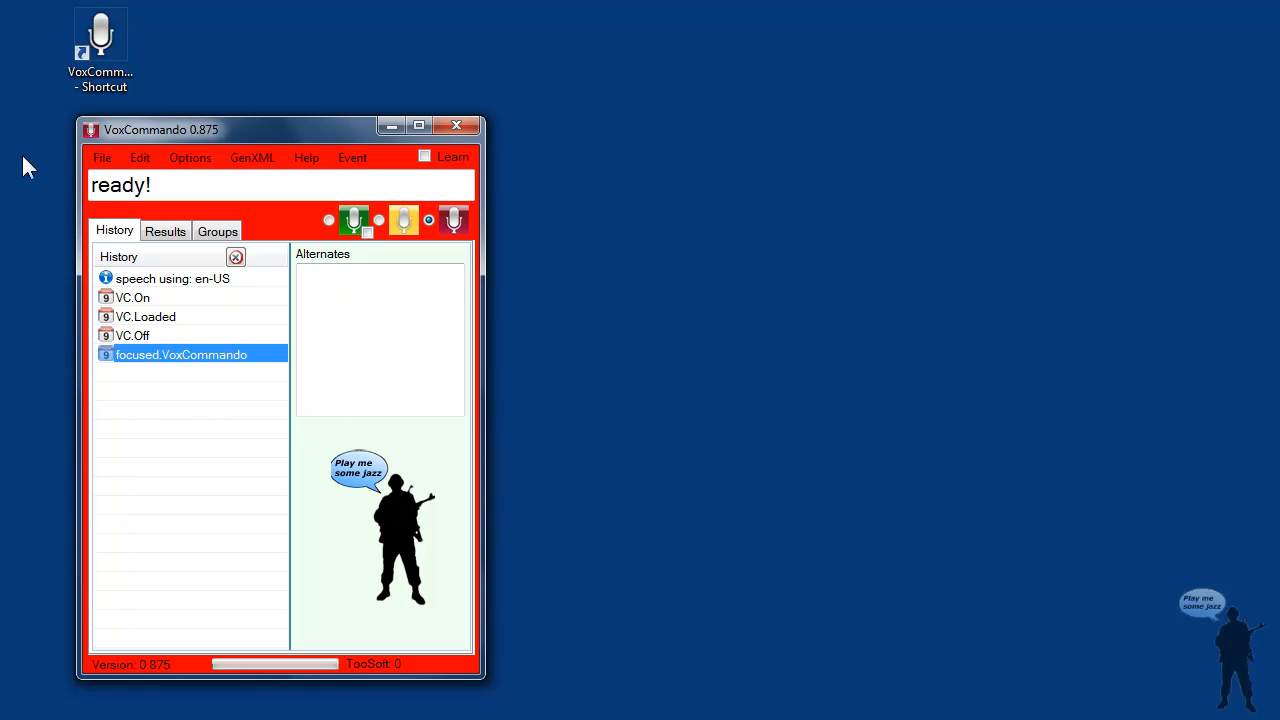
Switch to a new Windows Explorer window to trigger a focus event, move it clear of the history, and close it.
{"action": "key", "text": "super+e"}
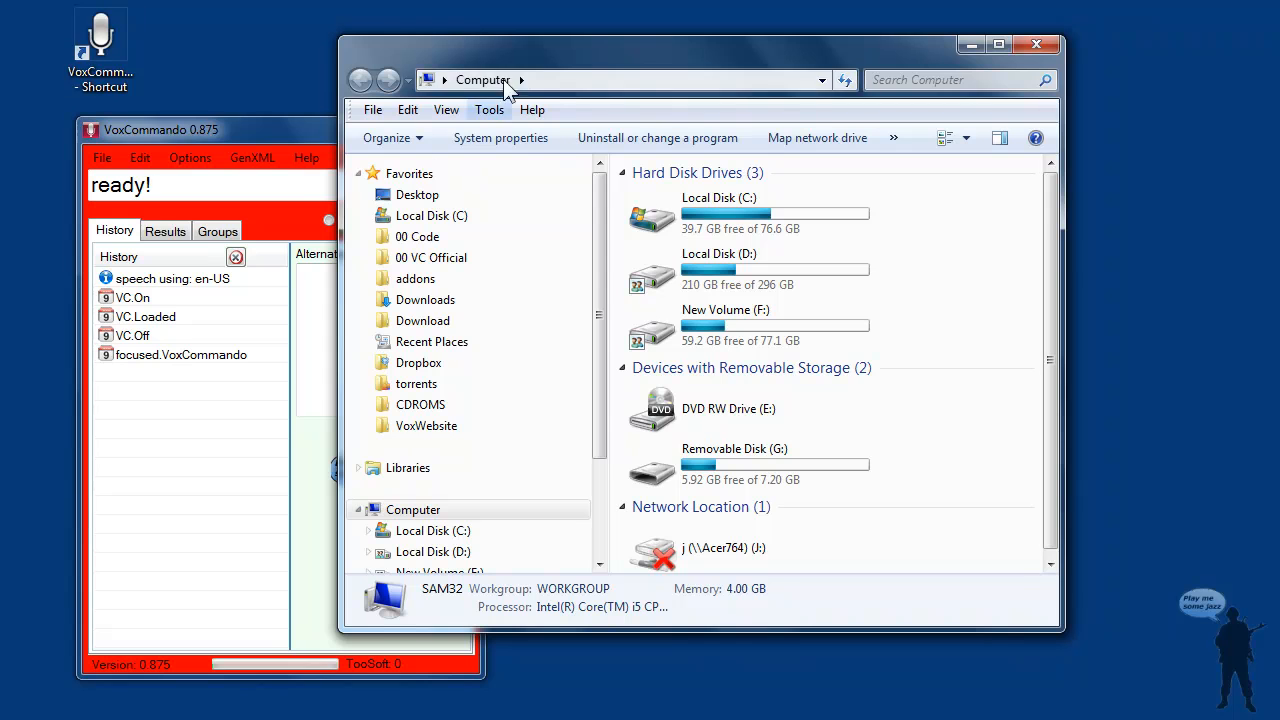
{"action": "left_click_drag", "start_coordinate": [550, 48], "coordinate": [572, 48]}
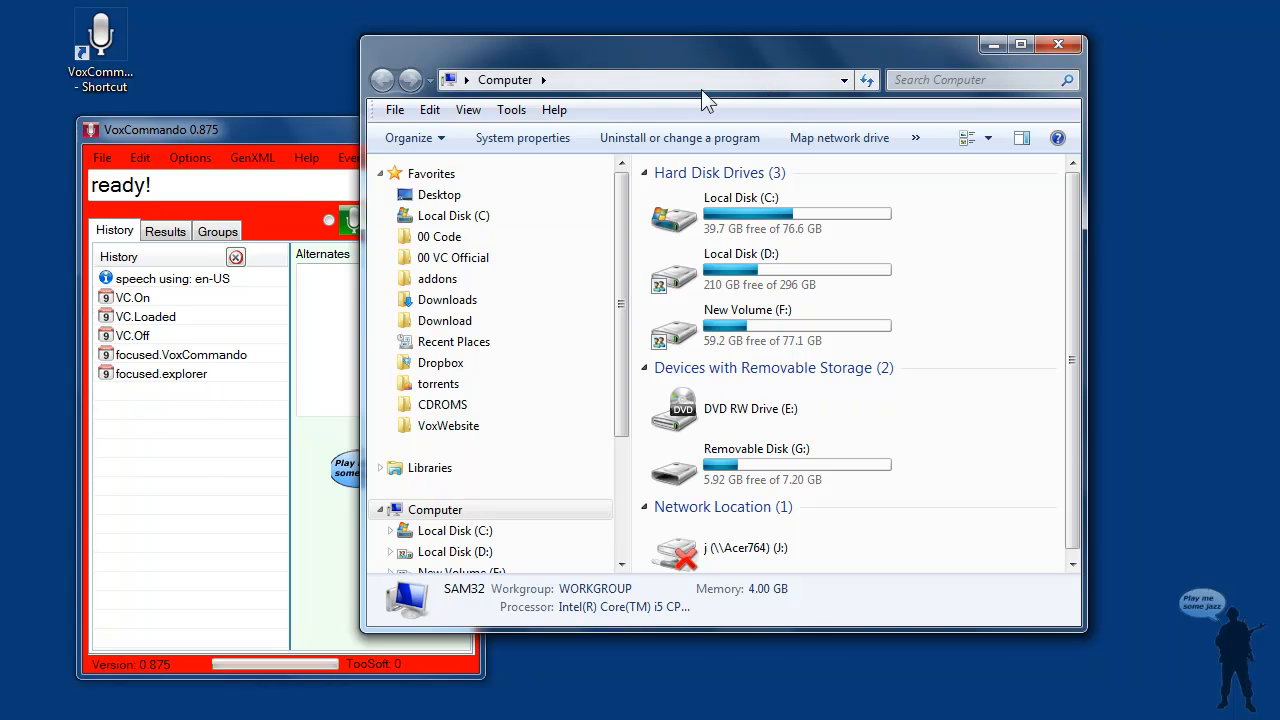
{"action": "left_click", "coordinate": [1059, 45]}
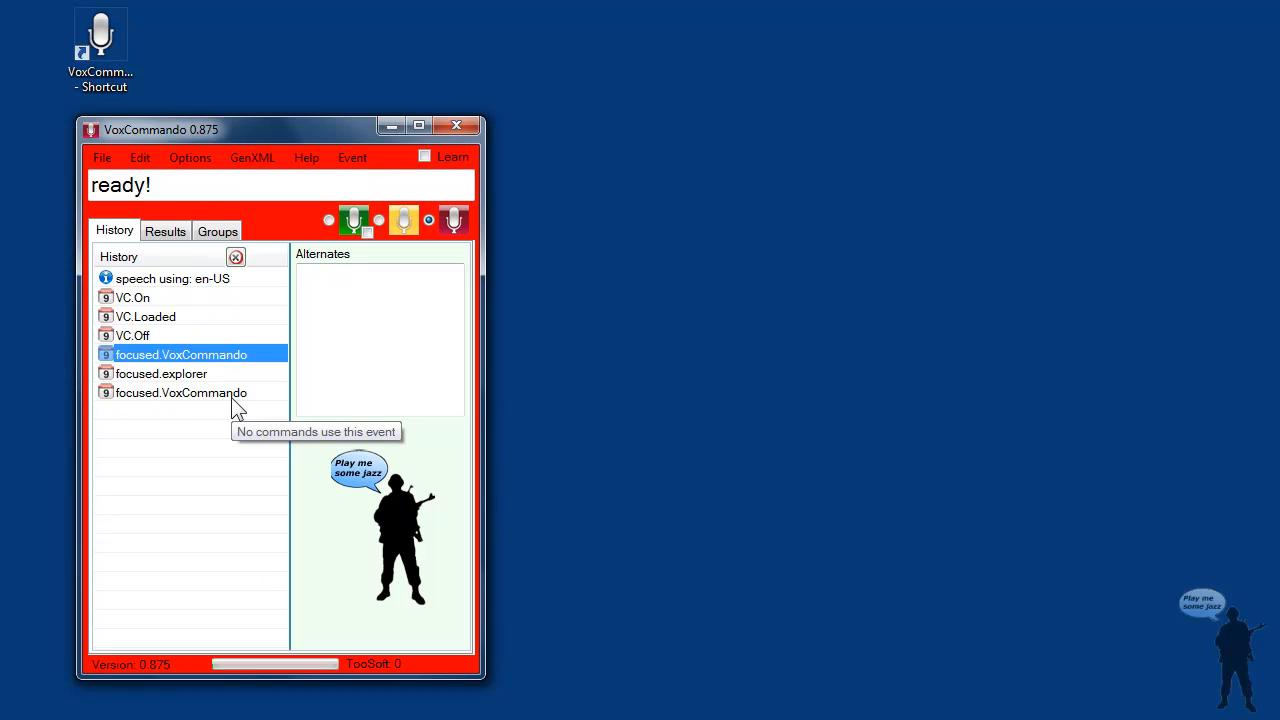
Open the Command Tree Editor, check its VC.OpenEditor event in the history, and place the editor beside the main window.
{"action": "left_click", "coordinate": [140, 158]}
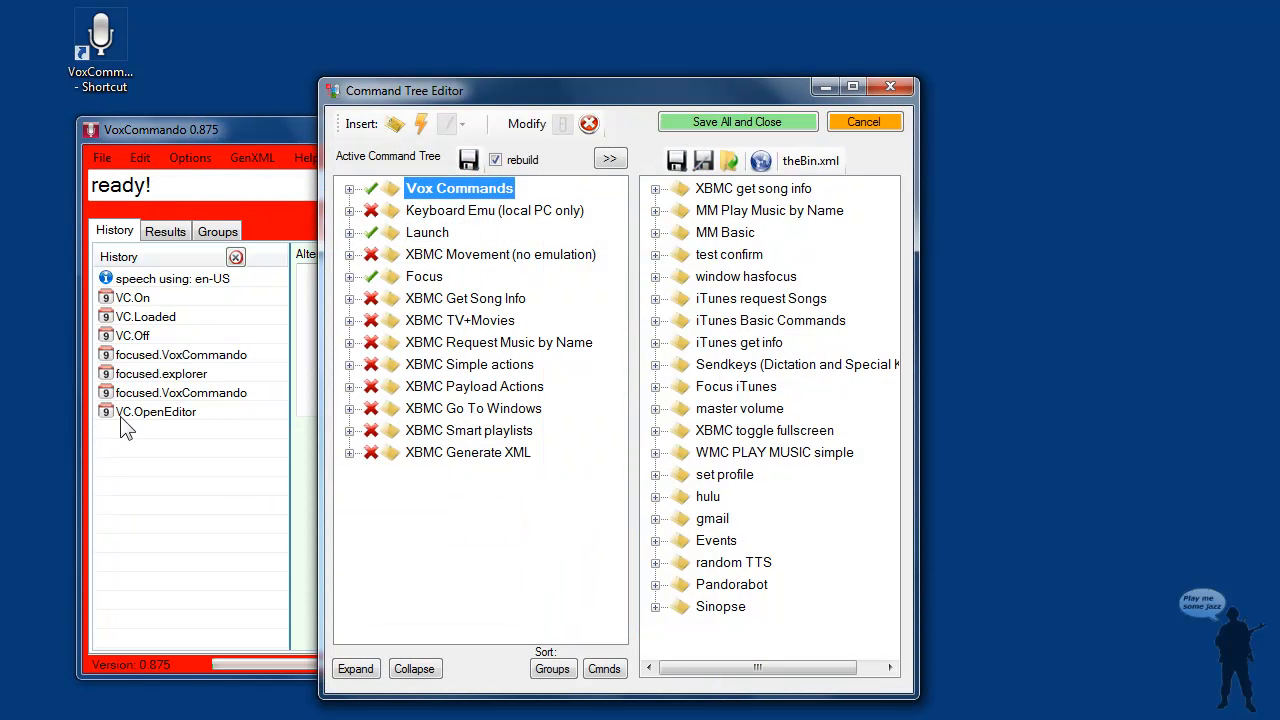
{"action": "left_click", "coordinate": [200, 420]}
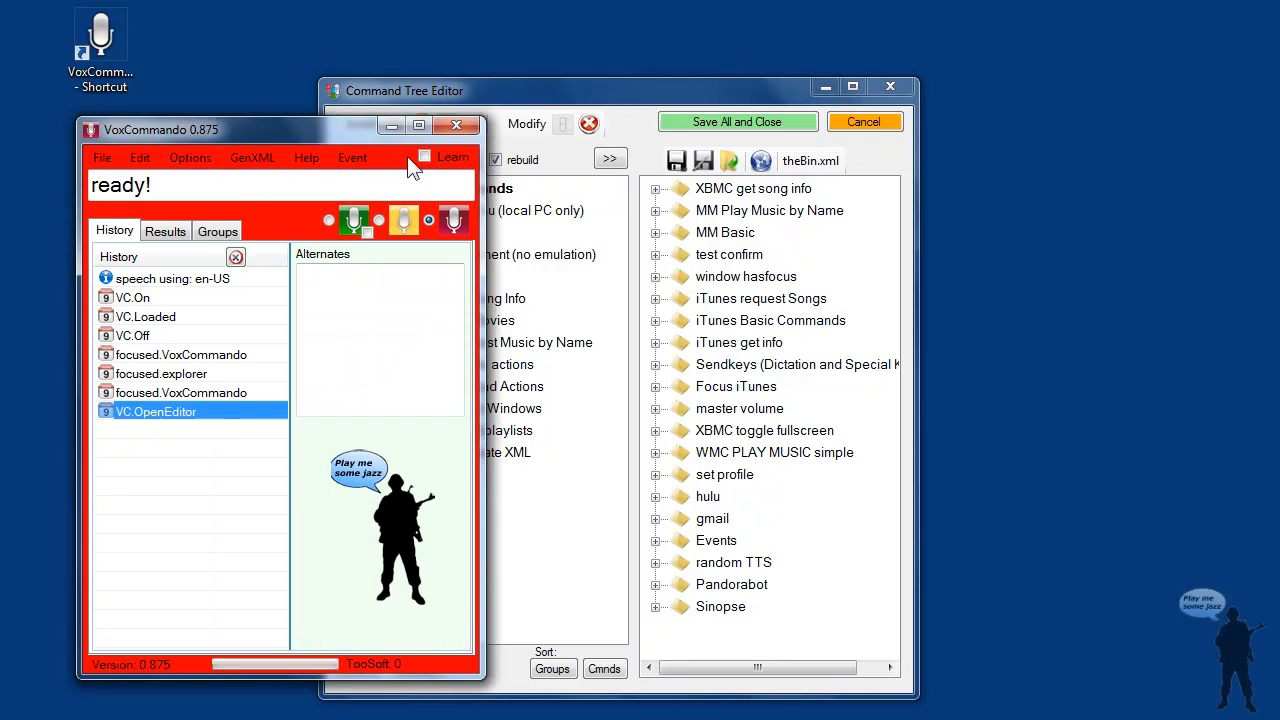
{"action": "left_click", "coordinate": [548, 97]}
{"action": "left_click_drag", "start_coordinate": [548, 97], "coordinate": [725, 90]}
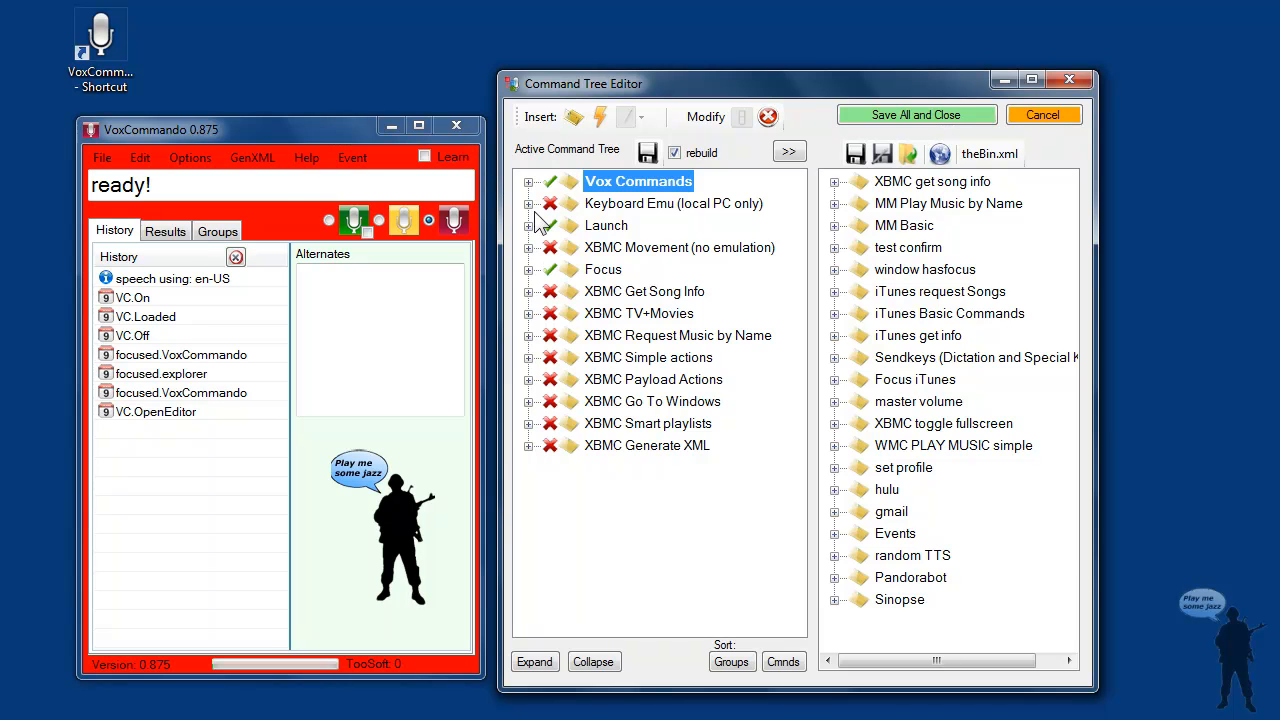
Add the VC.OpenEditor event from the history to the Vox Off command in the Vox Commands group, and save everything.
{"action": "left_click", "coordinate": [528, 182]}
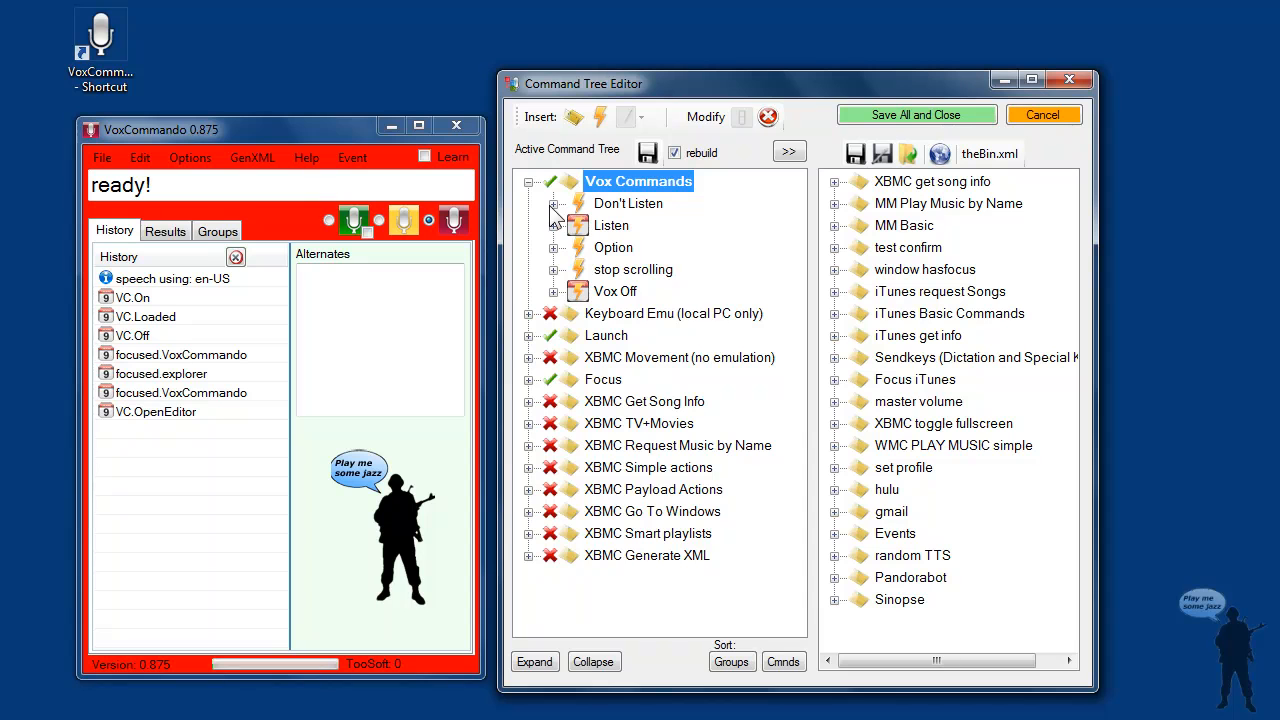
{"action": "left_click", "coordinate": [553, 292]}
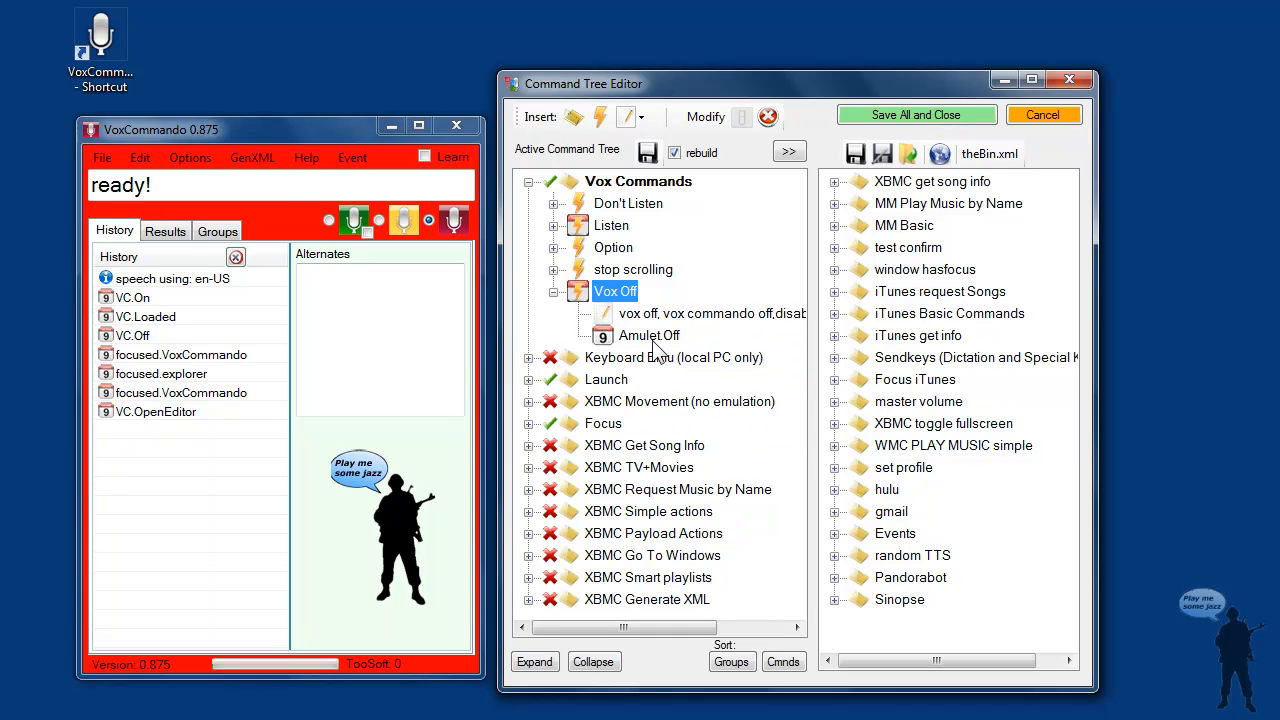
{"action": "left_click", "coordinate": [148, 411]}
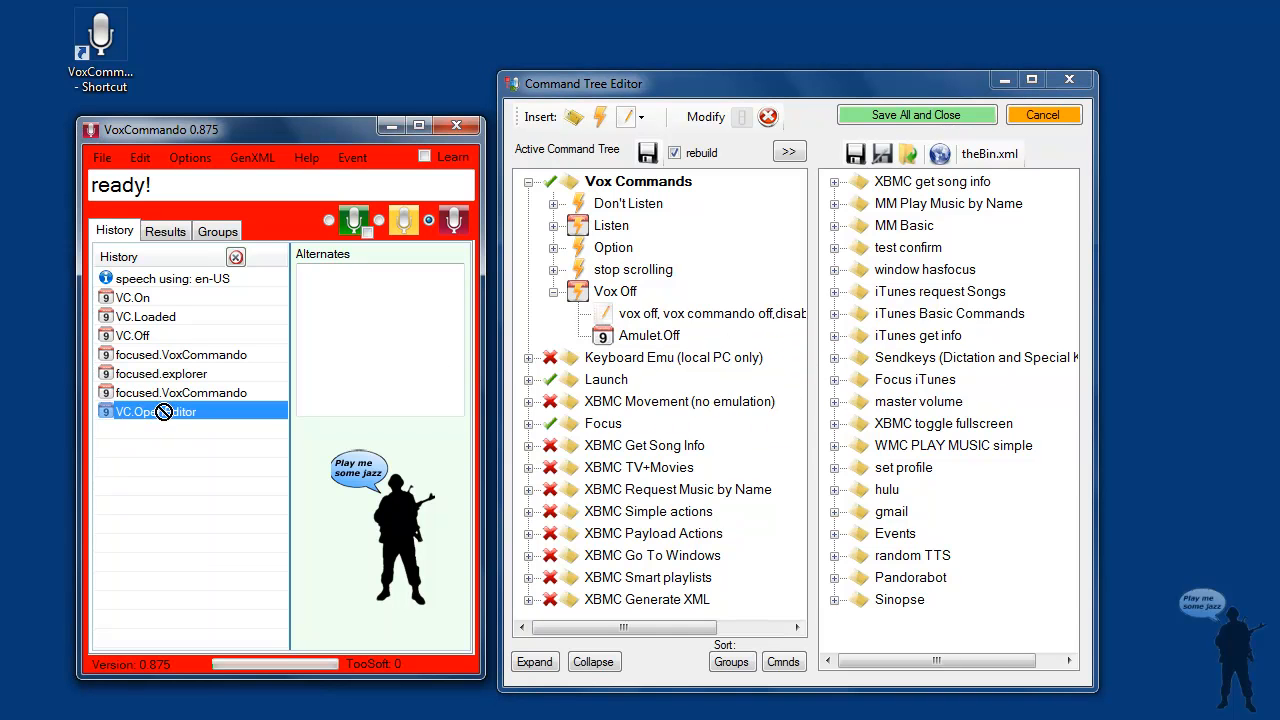
{"action": "left_click_drag", "start_coordinate": [482, 347], "coordinate": [652, 345]}
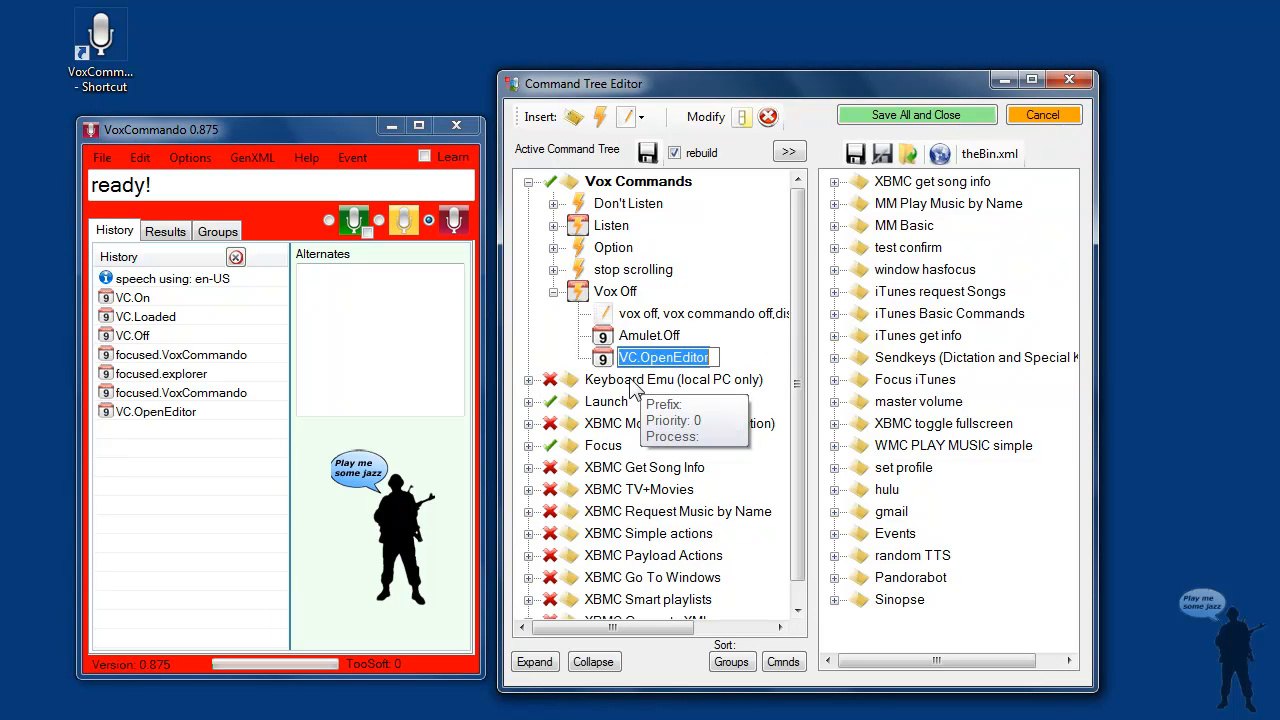
{"action": "left_click", "coordinate": [632, 384]}
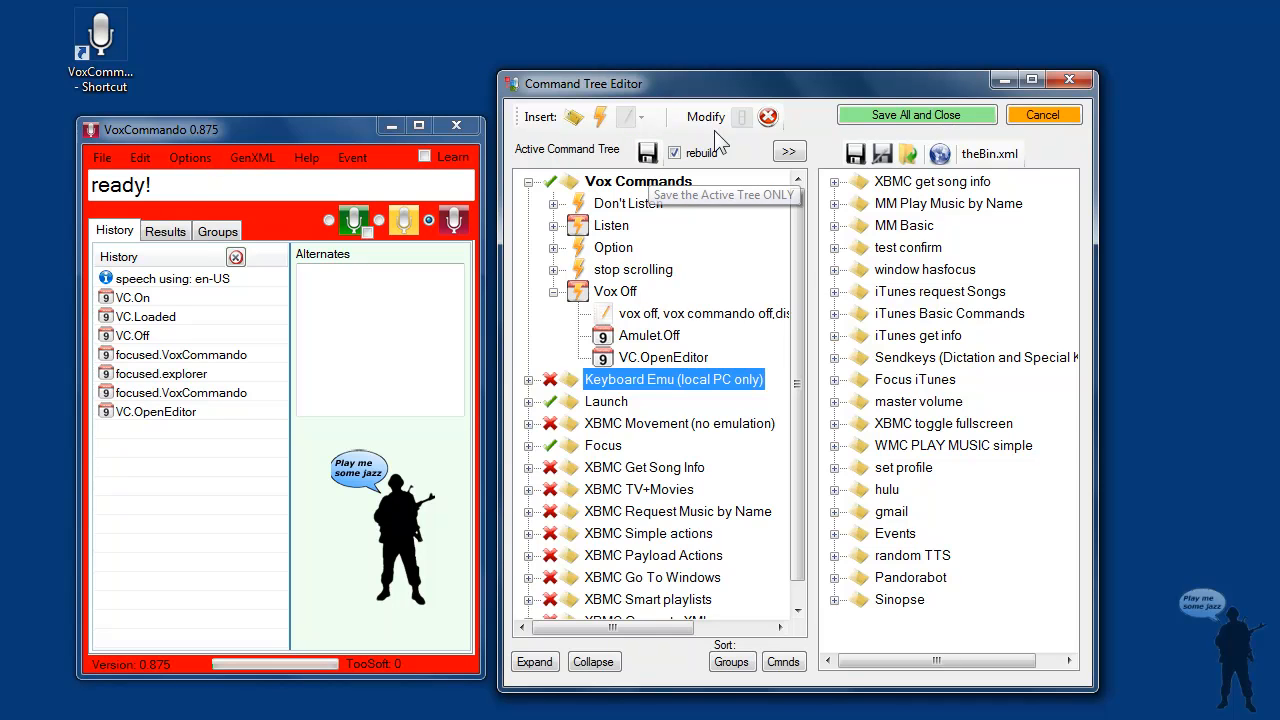
{"action": "left_click", "coordinate": [867, 116]}
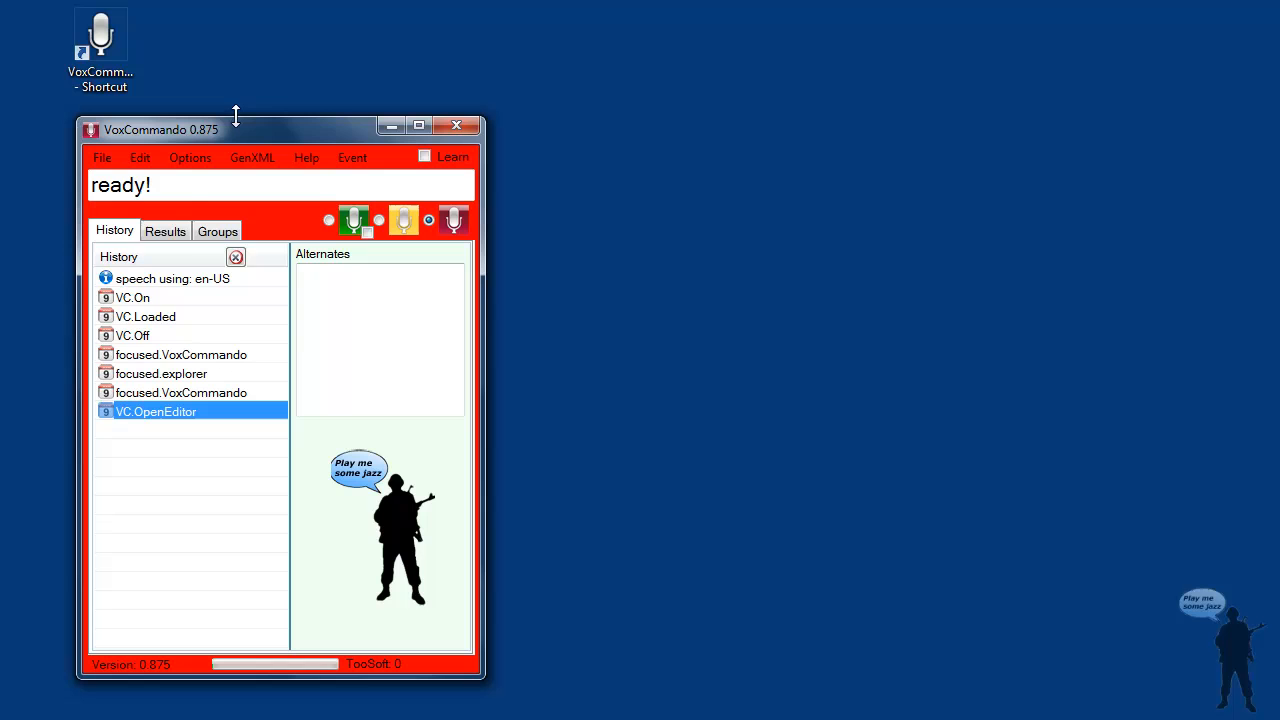
Reopen the Command Tree Editor to test the new trigger, and check the VC.OpenEditor event and VC.Off action in the history.
{"action": "left_click", "coordinate": [102, 157]}
{"action": "left_click", "coordinate": [140, 188]}
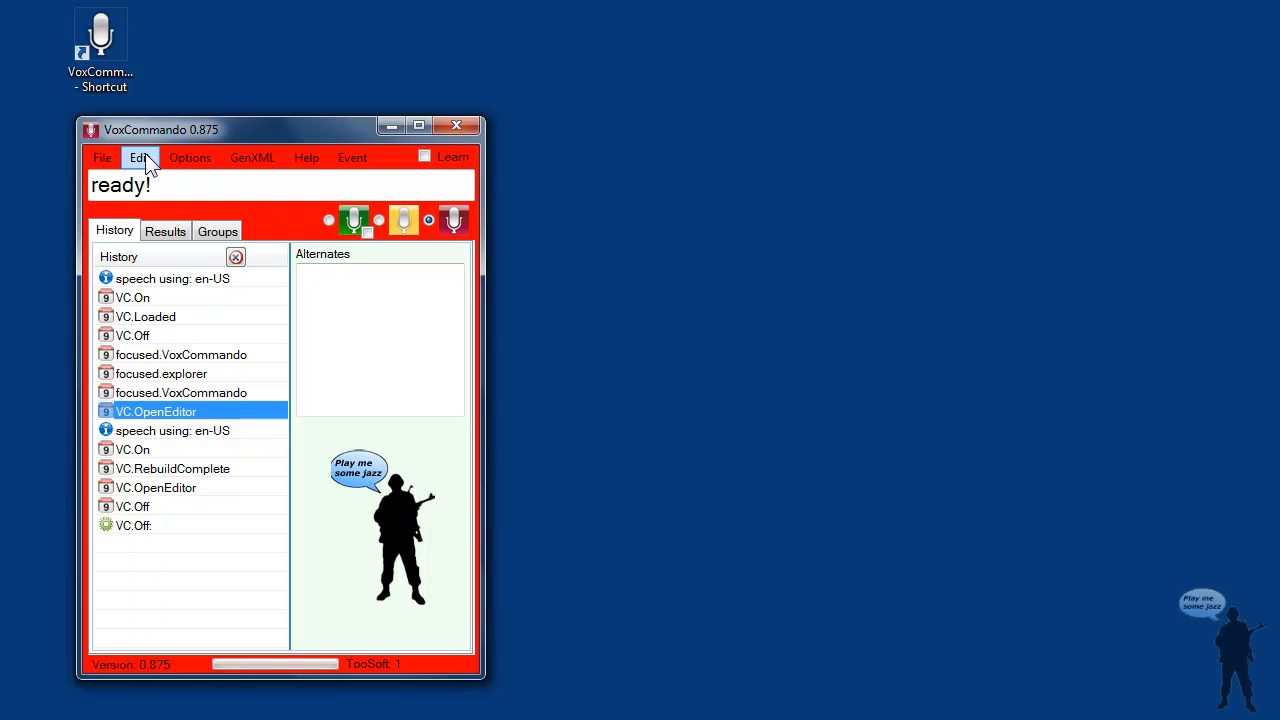
{"action": "left_click", "coordinate": [140, 158]}
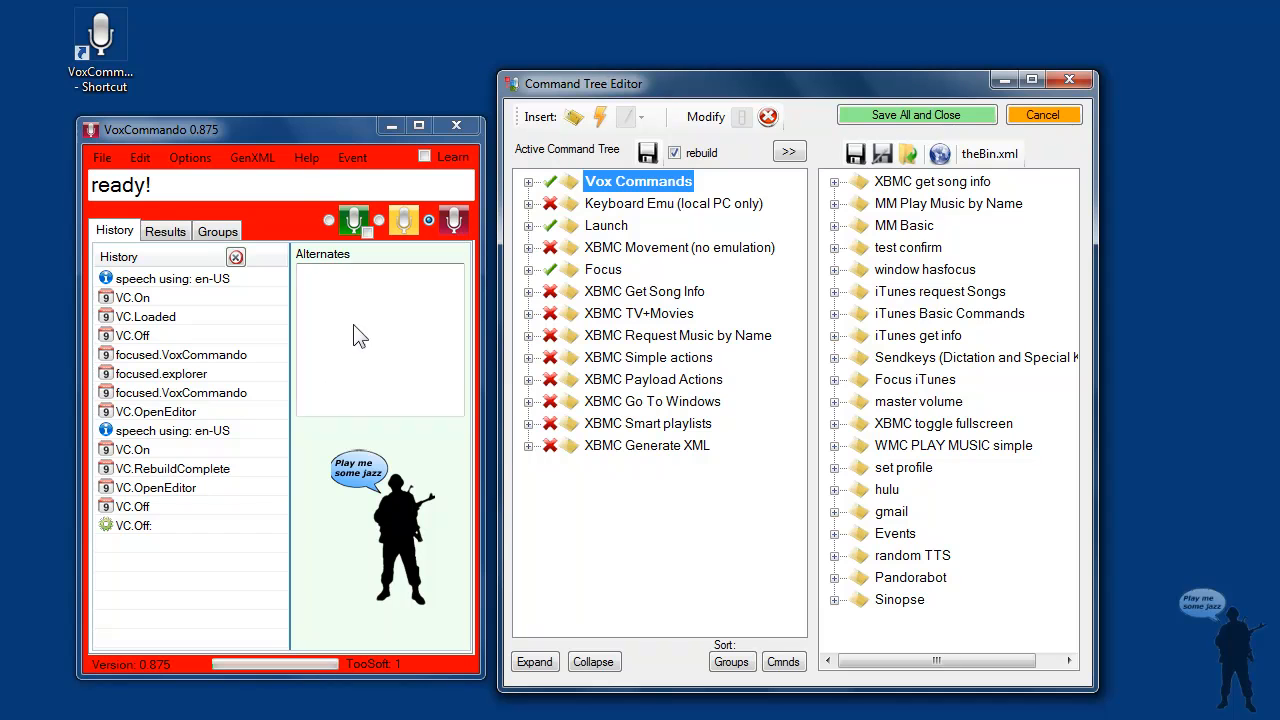
{"action": "left_click", "coordinate": [182, 489]}
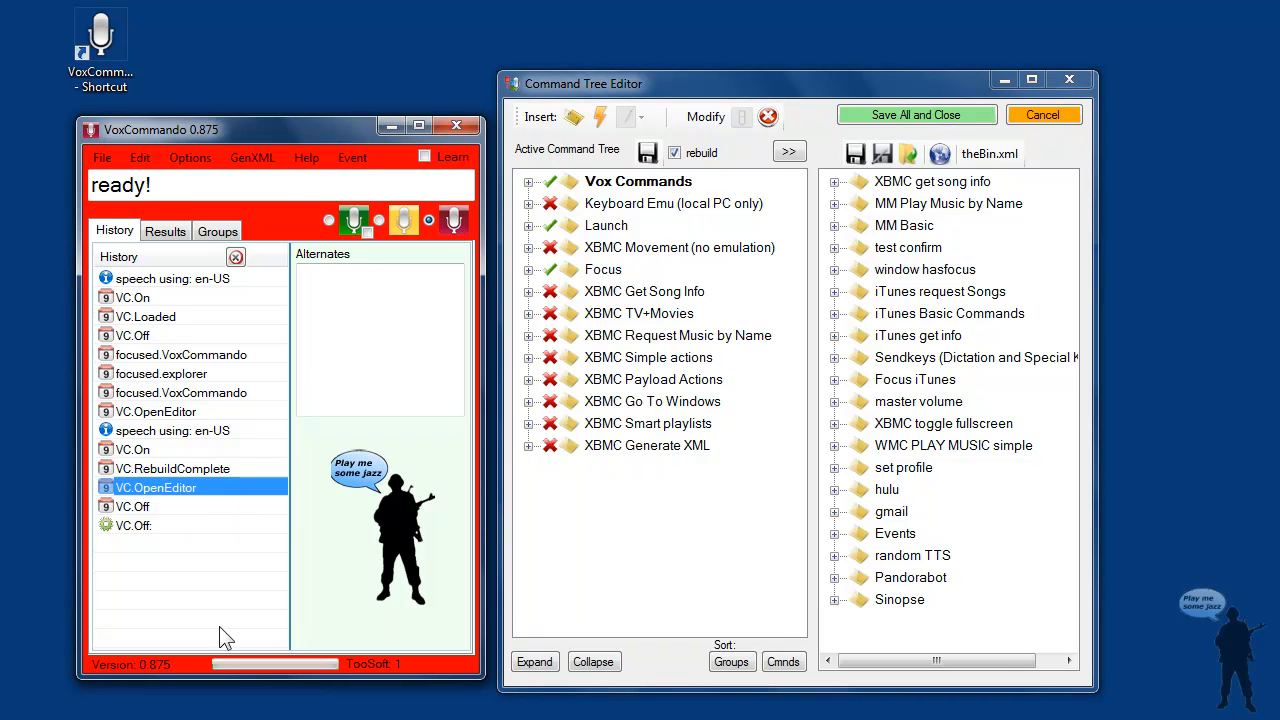
{"action": "left_click", "coordinate": [146, 528]}
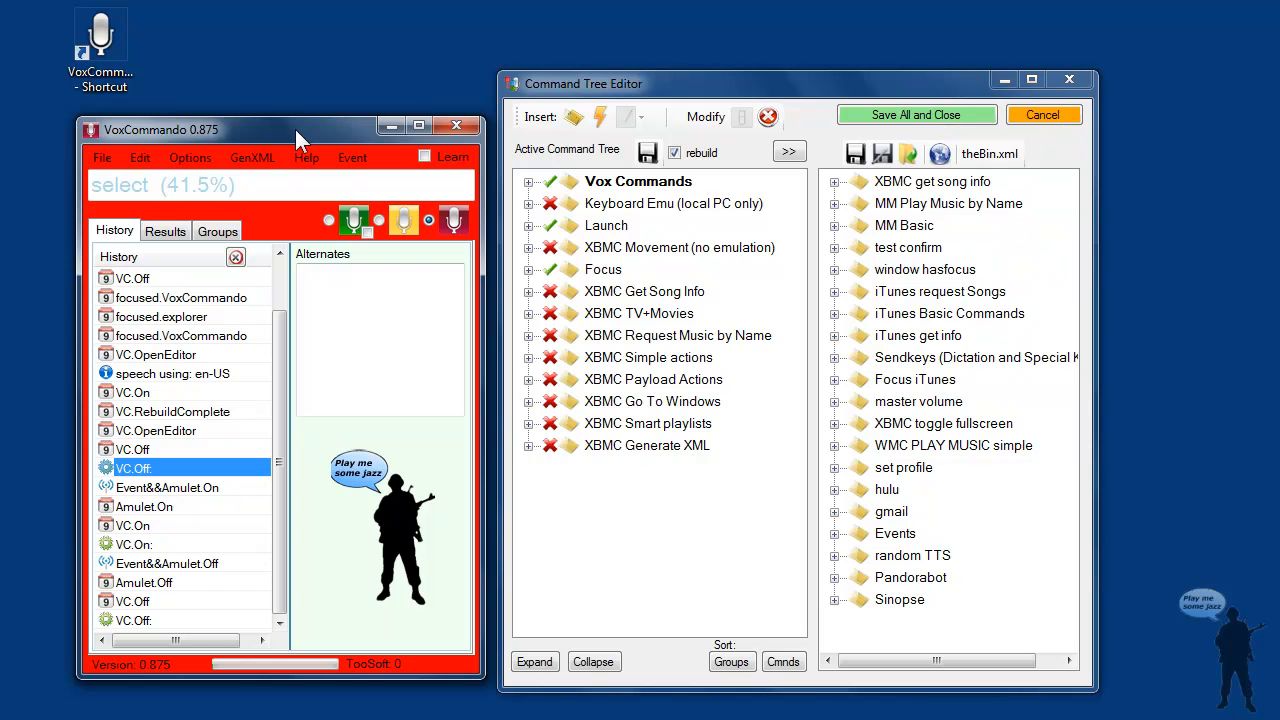
Switch to XBMC, place its window beside the VoxCommando history, and clear the history.
{"action": "left_click", "coordinate": [130, 712]}
{"action": "left_click_drag", "start_coordinate": [707, 338], "coordinate": [548, 240]}
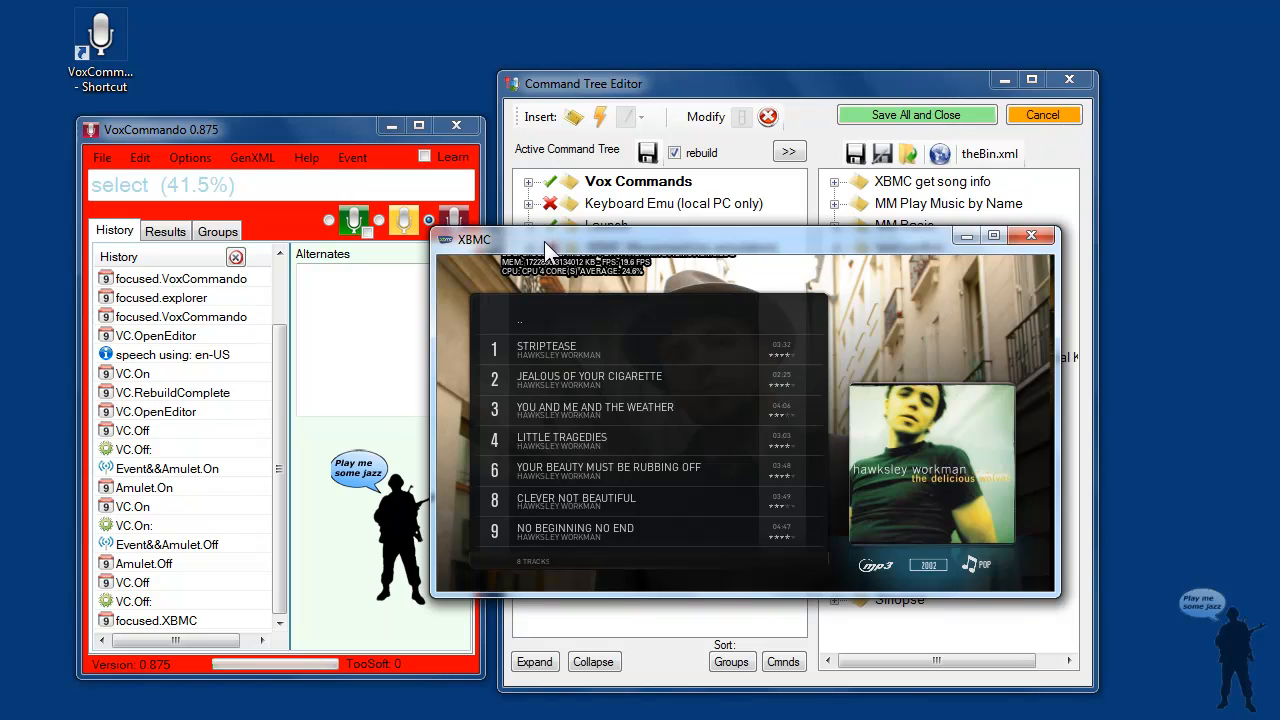
{"action": "left_click", "coordinate": [236, 258]}
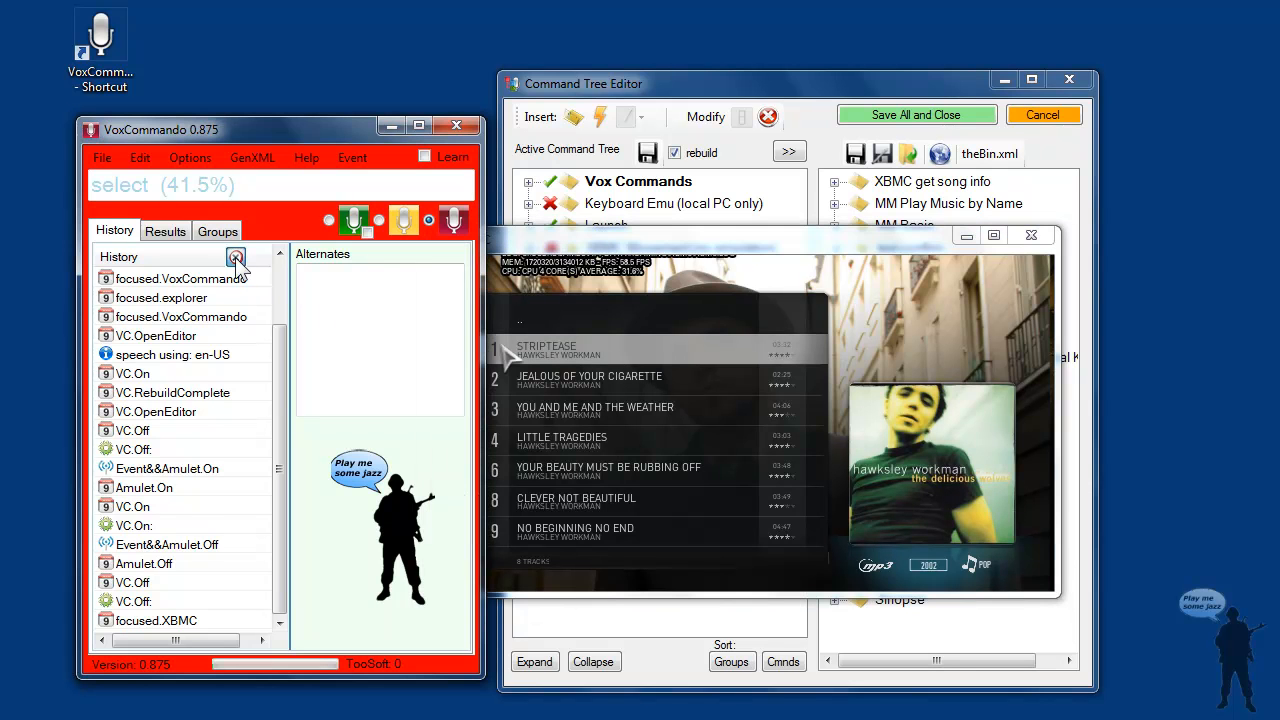
Play "Jealous of Your Cigarette" in XBMC and inspect the payloads of the XBMC.MediaChanged event in the history.
{"action": "left_click", "coordinate": [585, 238]}
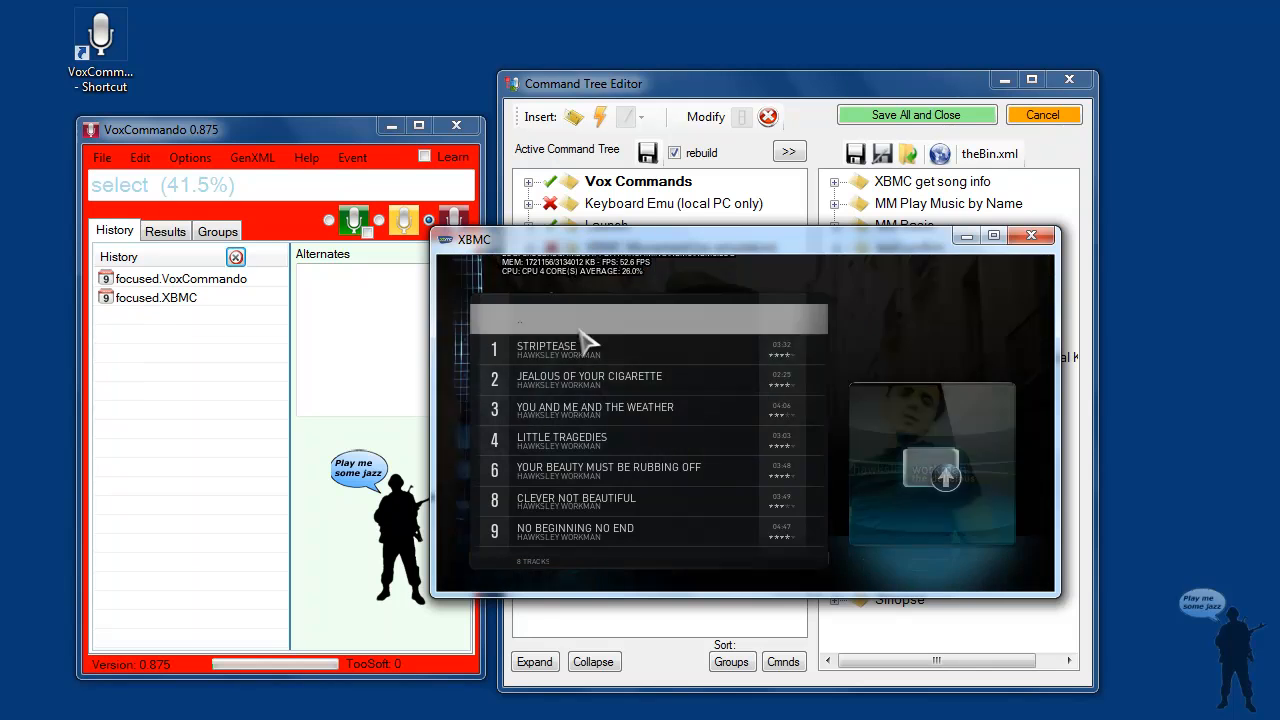
{"action": "left_click", "coordinate": [590, 390]}
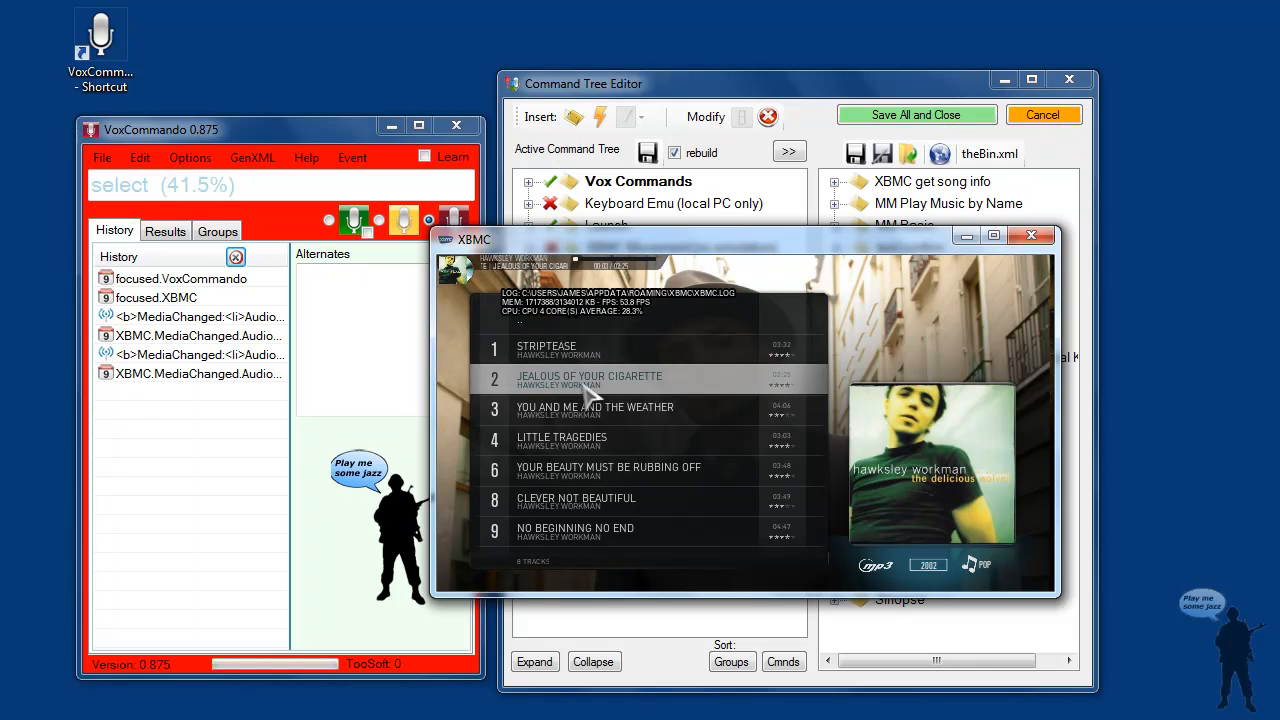
{"action": "left_click", "coordinate": [185, 337]}
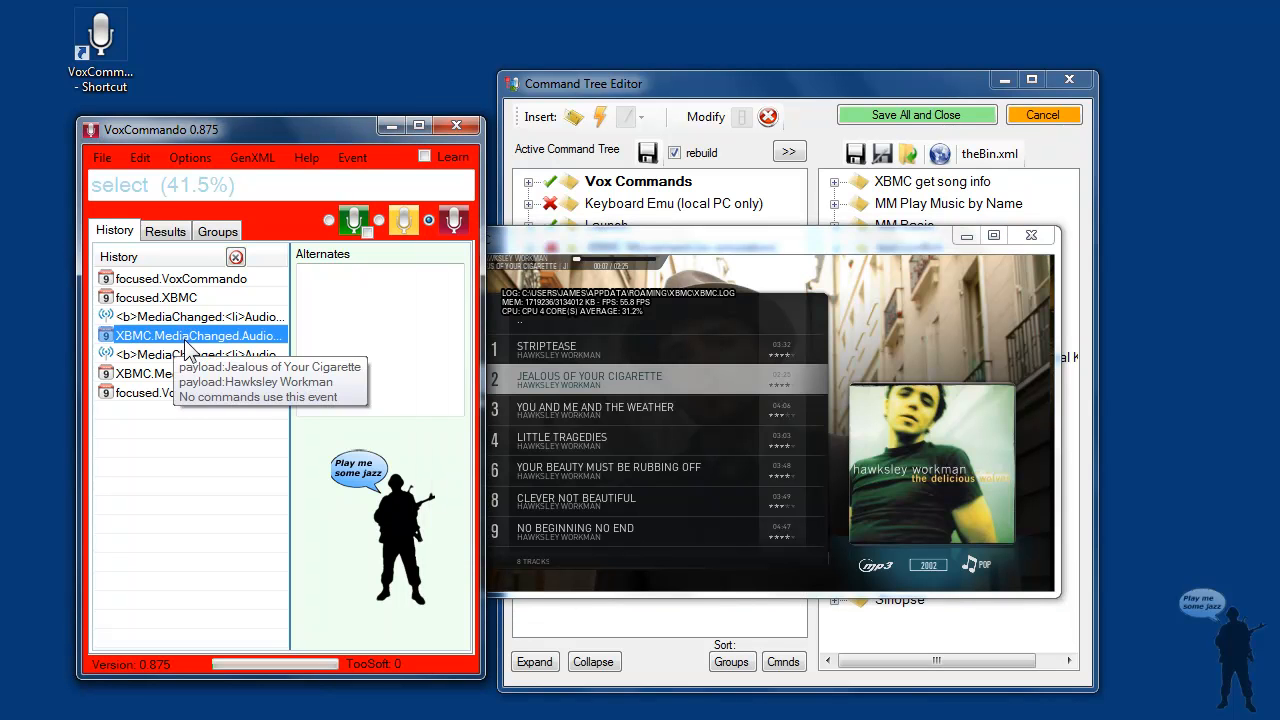
{"action": "mouse_move", "coordinate": [250, 345]}
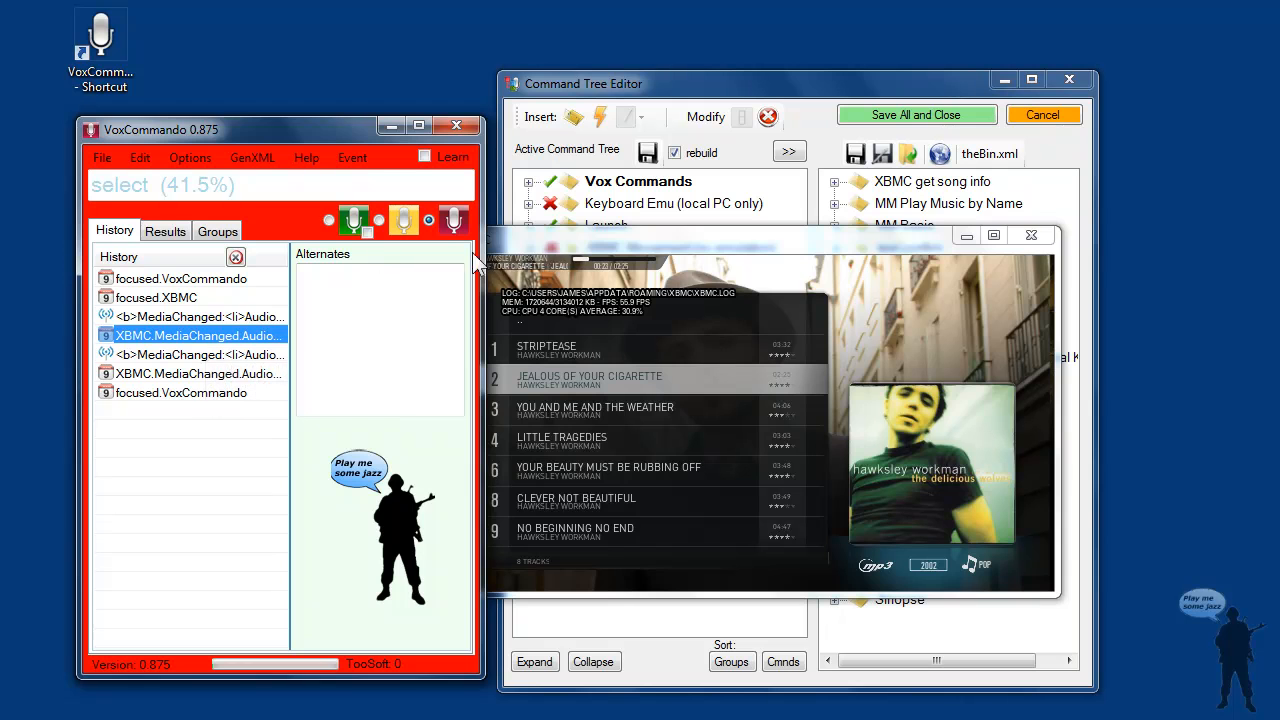
Return to XBMC and stop the music playback to generate a playback-stopped event.
{"action": "left_click", "coordinate": [542, 244]}
{"action": "key", "text": "Tab"}
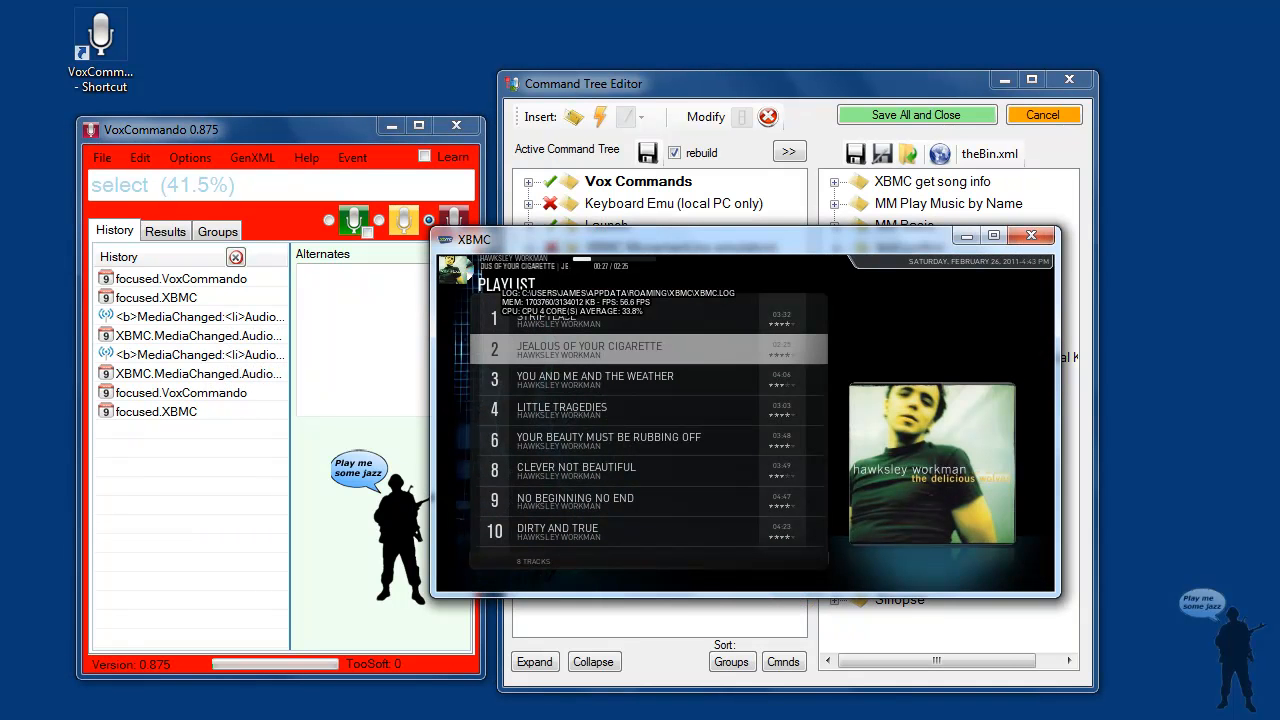
{"action": "key", "text": "x"}
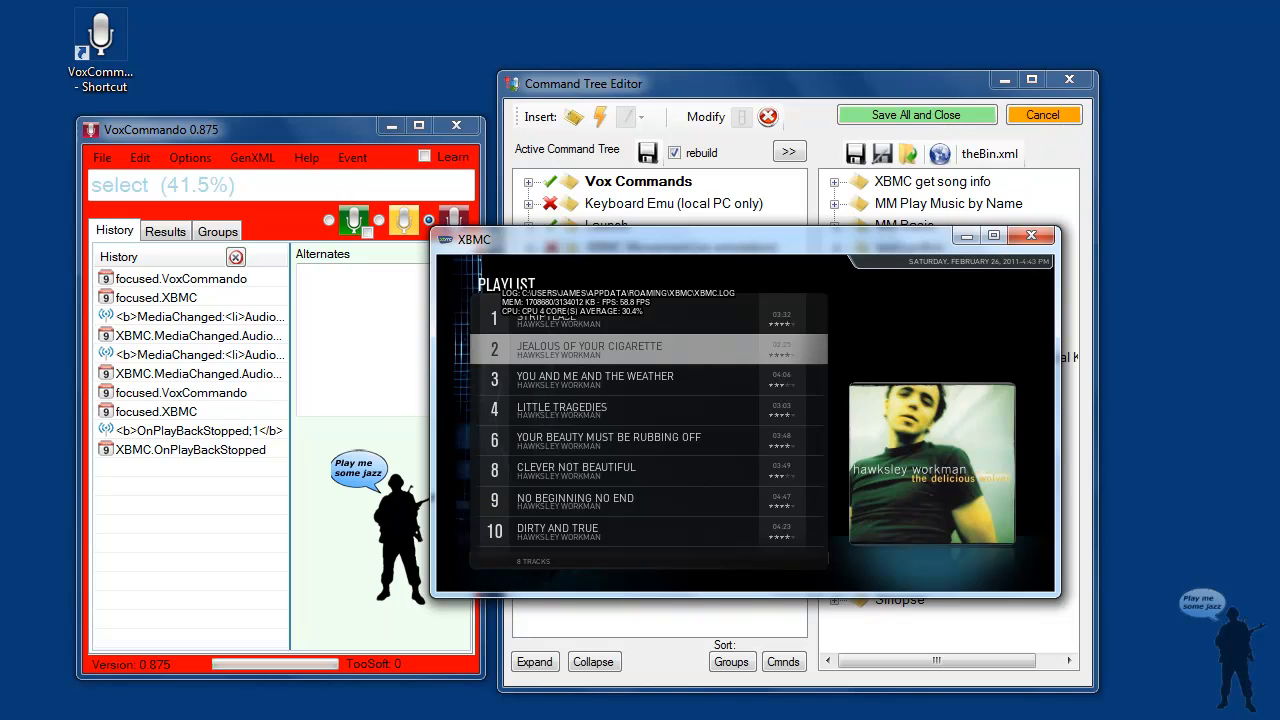
Insert a new command group named "sample events" in the active command tree.
{"action": "left_click", "coordinate": [590, 88]}
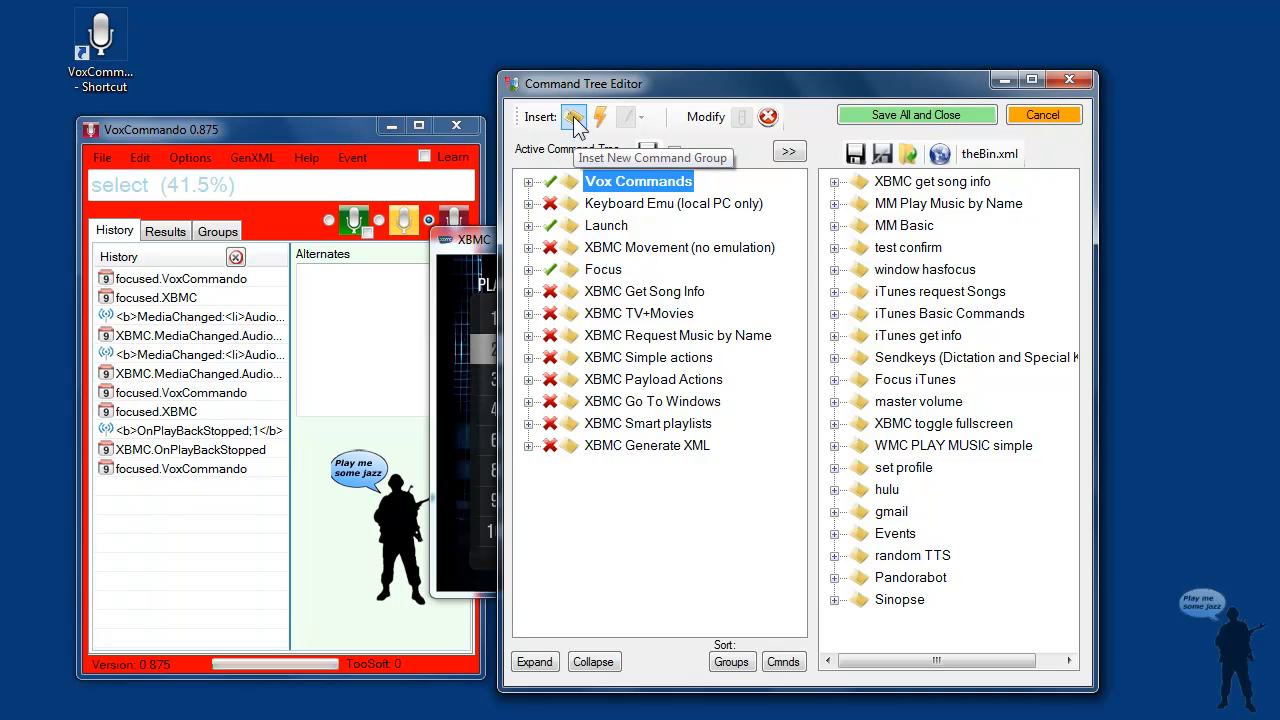
{"action": "left_click", "coordinate": [574, 118]}
{"action": "type", "text": "smaple"}
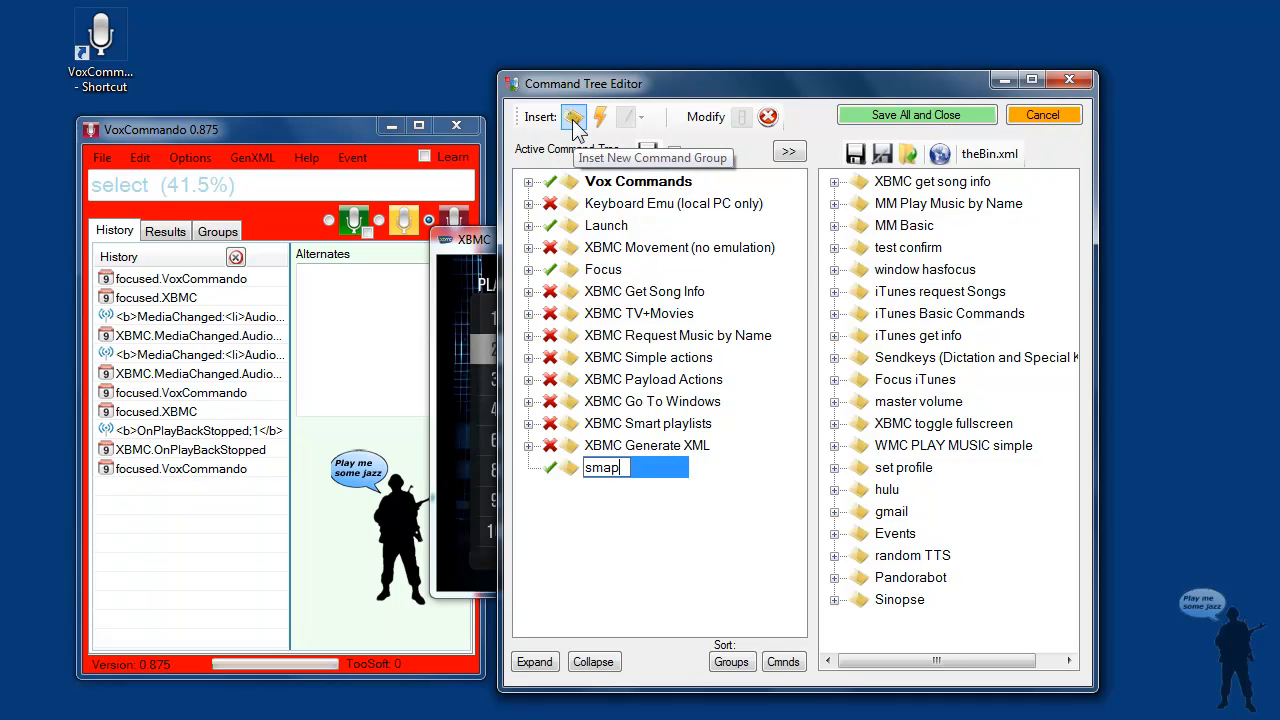
{"action": "key", "text": "BackSpace"}
{"action": "key", "text": "BackSpace"}
{"action": "key", "text": "BackSpace"}
{"action": "key", "text": "BackSpace"}
{"action": "key", "text": "BackSpace"}
{"action": "type", "text": "ample events"}
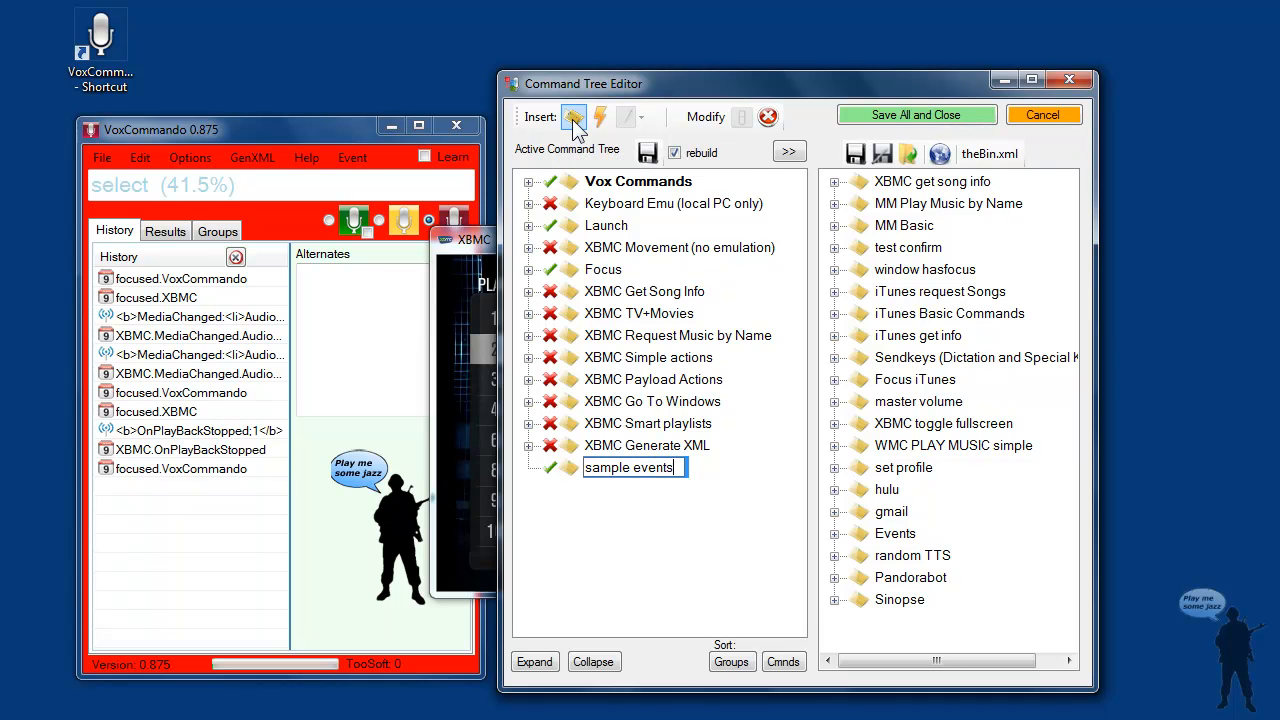
Insert a new command named "xbmc new song" in the "sample events" group.
{"action": "left_click", "coordinate": [600, 118]}
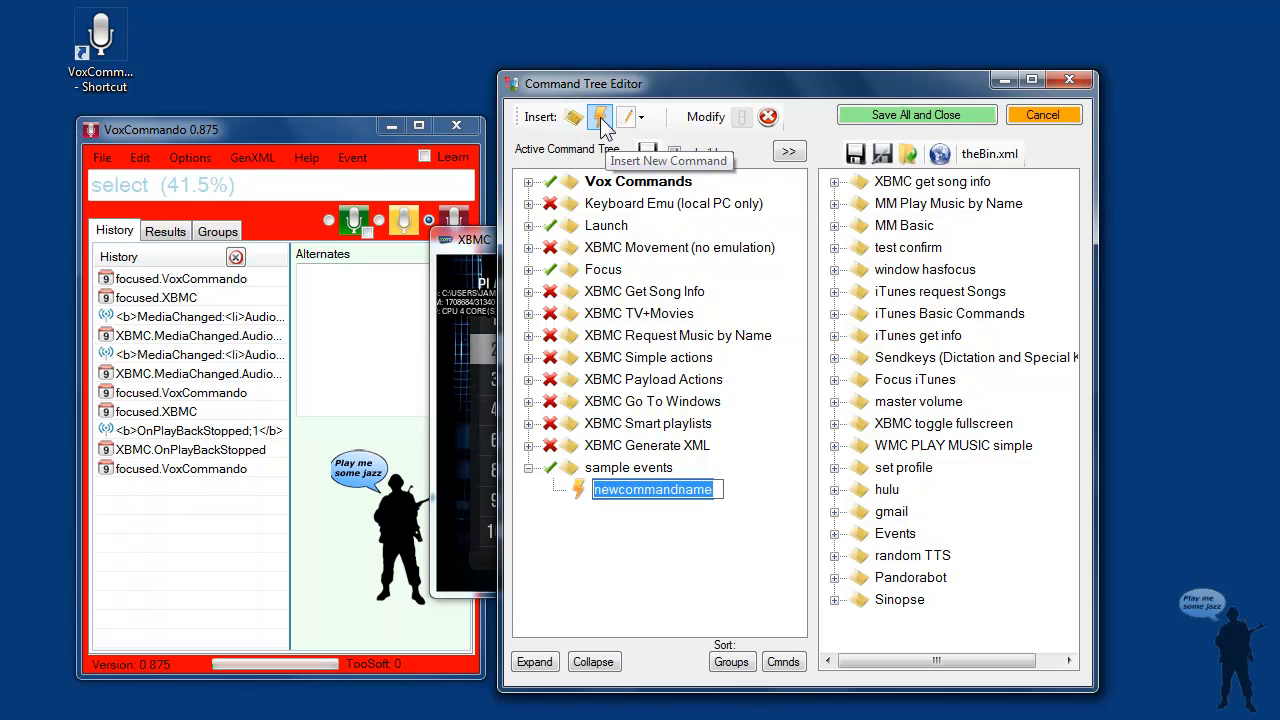
{"action": "type", "text": "xbmc "}
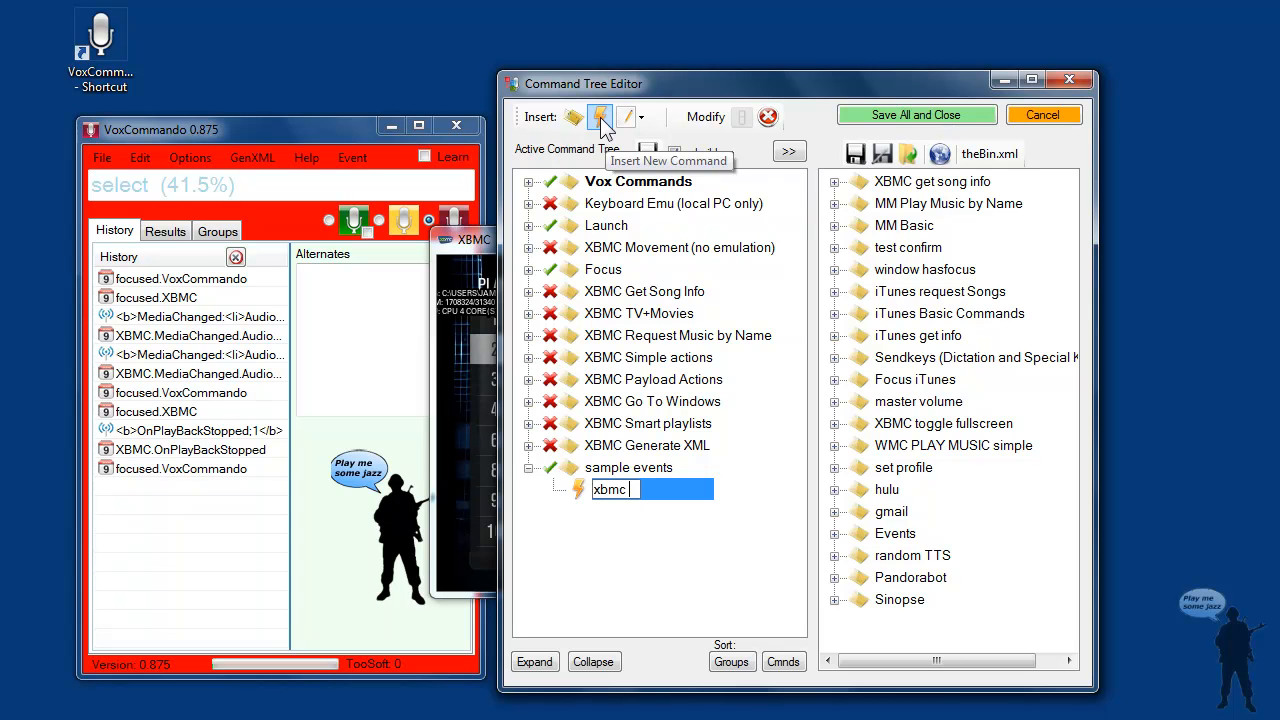
{"action": "type", "text": "new song"}
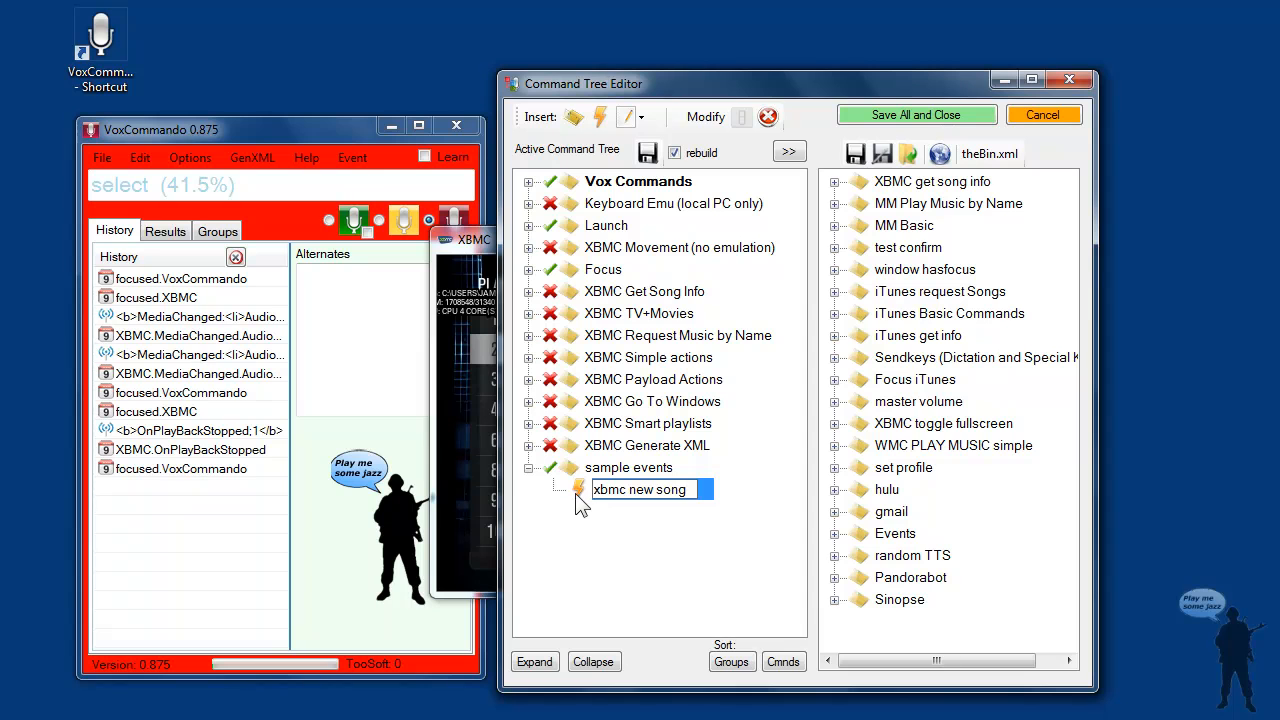
Assign the latest XBMC.MediaChanged.AudioTitle event from the history to the "xbmc new song" command.
{"action": "key", "text": "Return"}
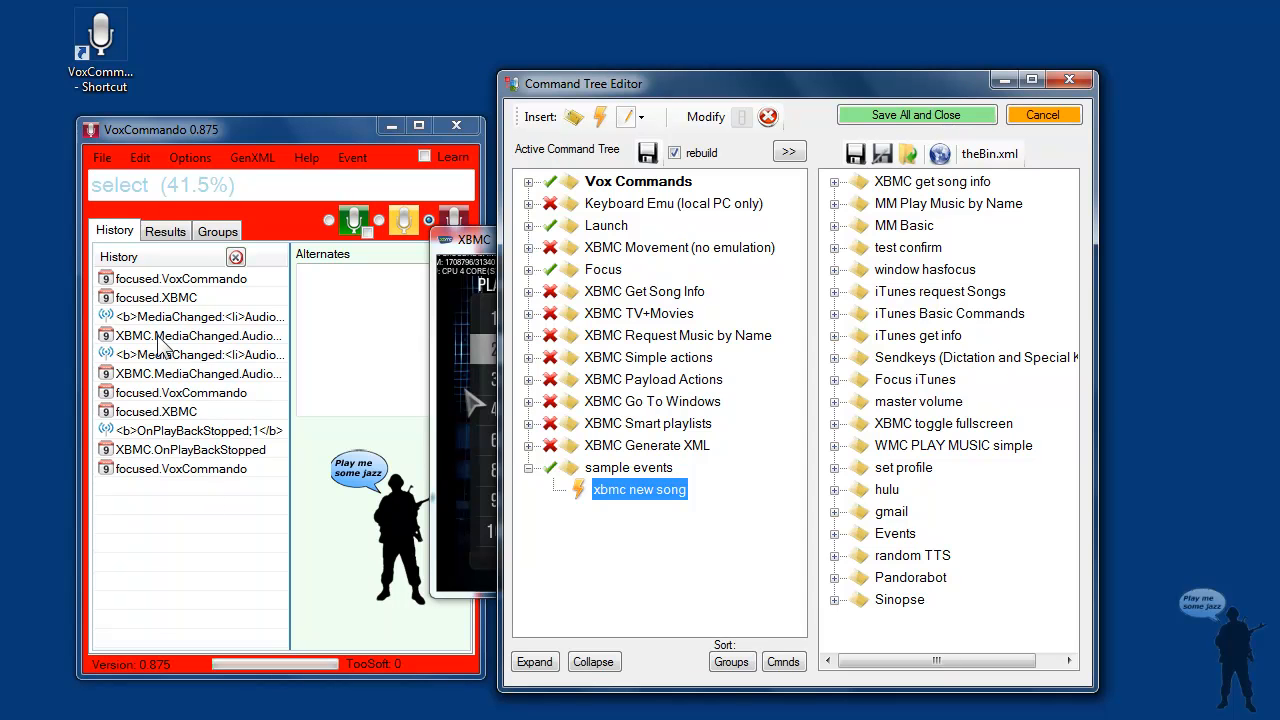
{"action": "left_click", "coordinate": [197, 376]}
{"action": "left_click_drag", "start_coordinate": [193, 380], "coordinate": [624, 498]}
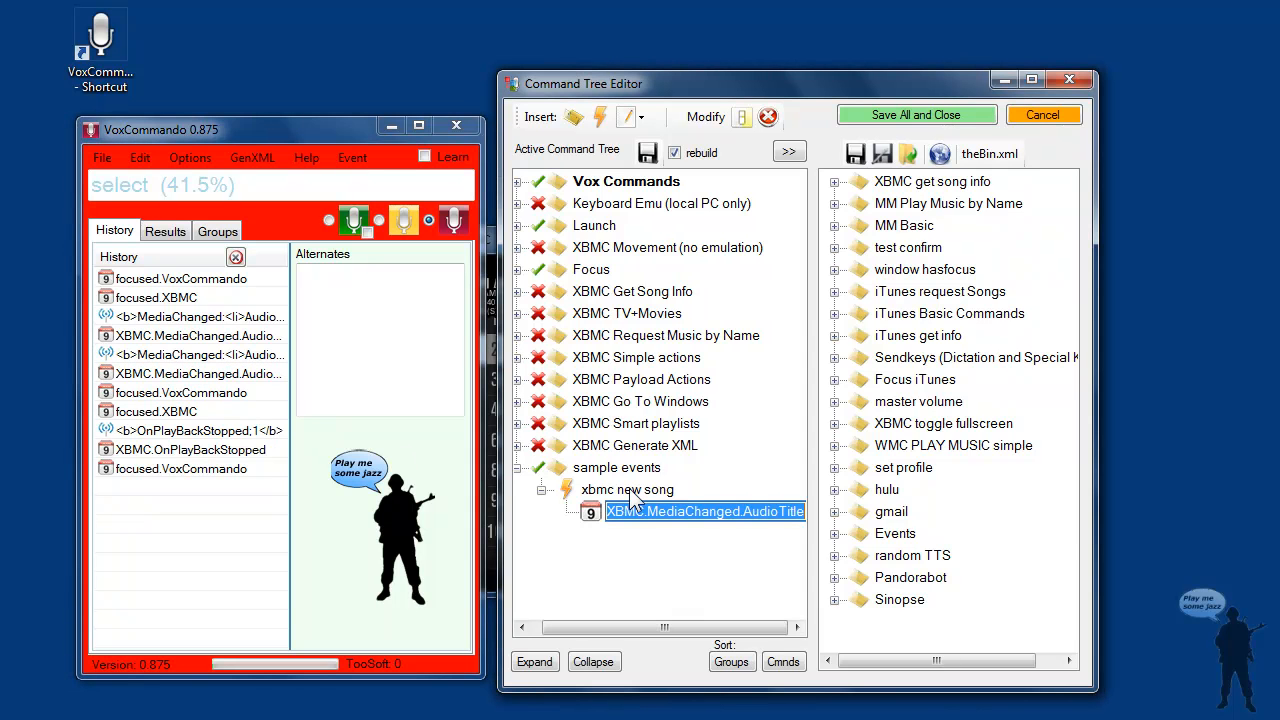
{"action": "left_click", "coordinate": [626, 494]}
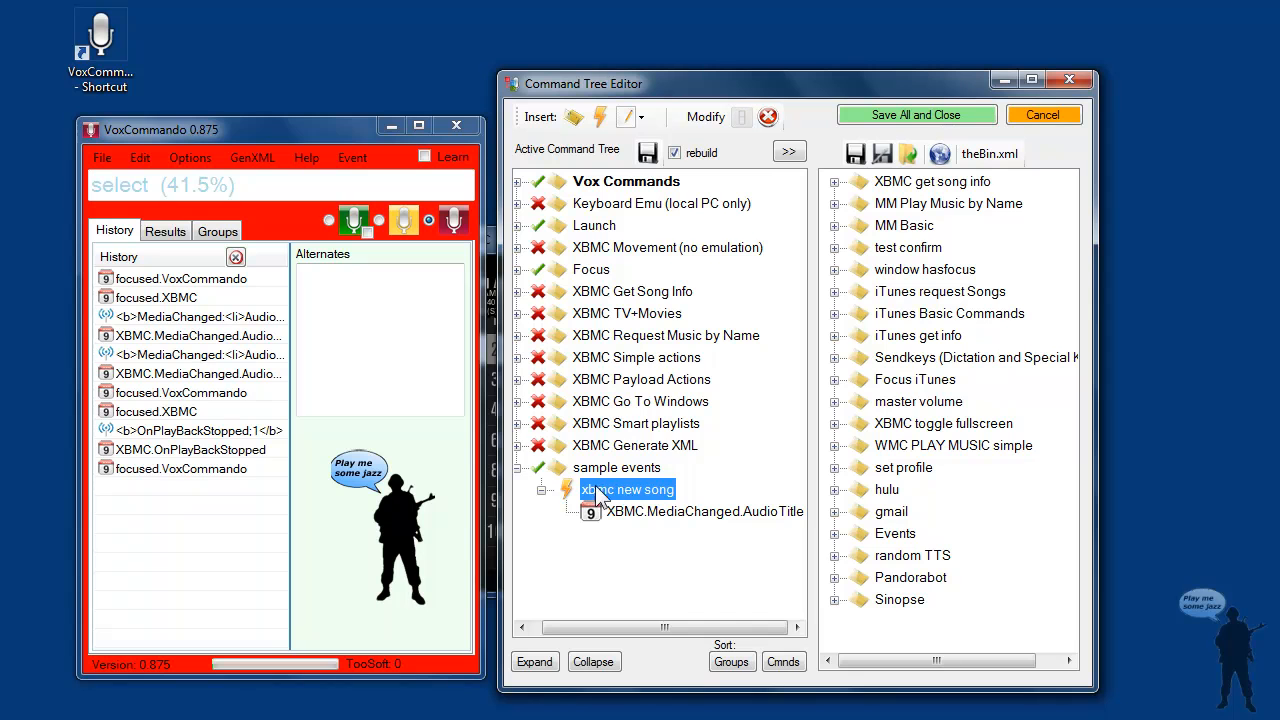
Inspect the phrases and the Amulet.On event of the "Listen" command in the "Vox Commands" group.
{"action": "left_click", "coordinate": [517, 182]}
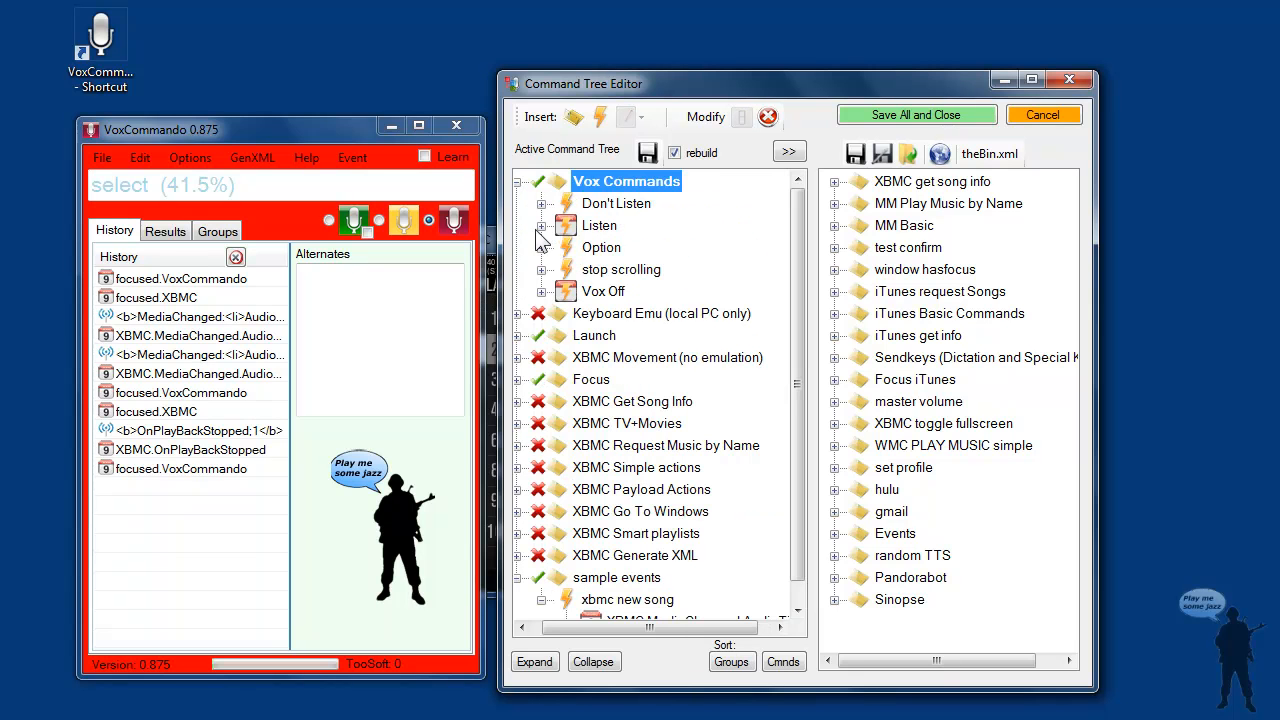
{"action": "left_click", "coordinate": [540, 226]}
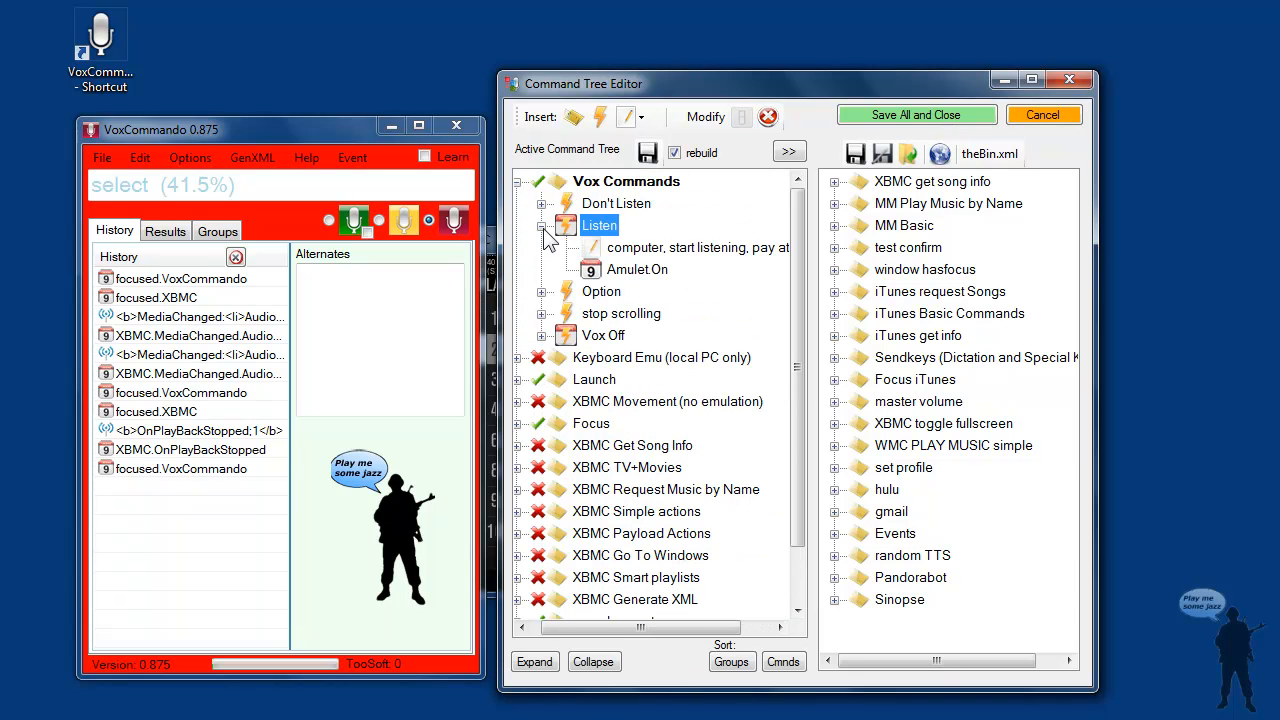
{"action": "left_click", "coordinate": [651, 250]}
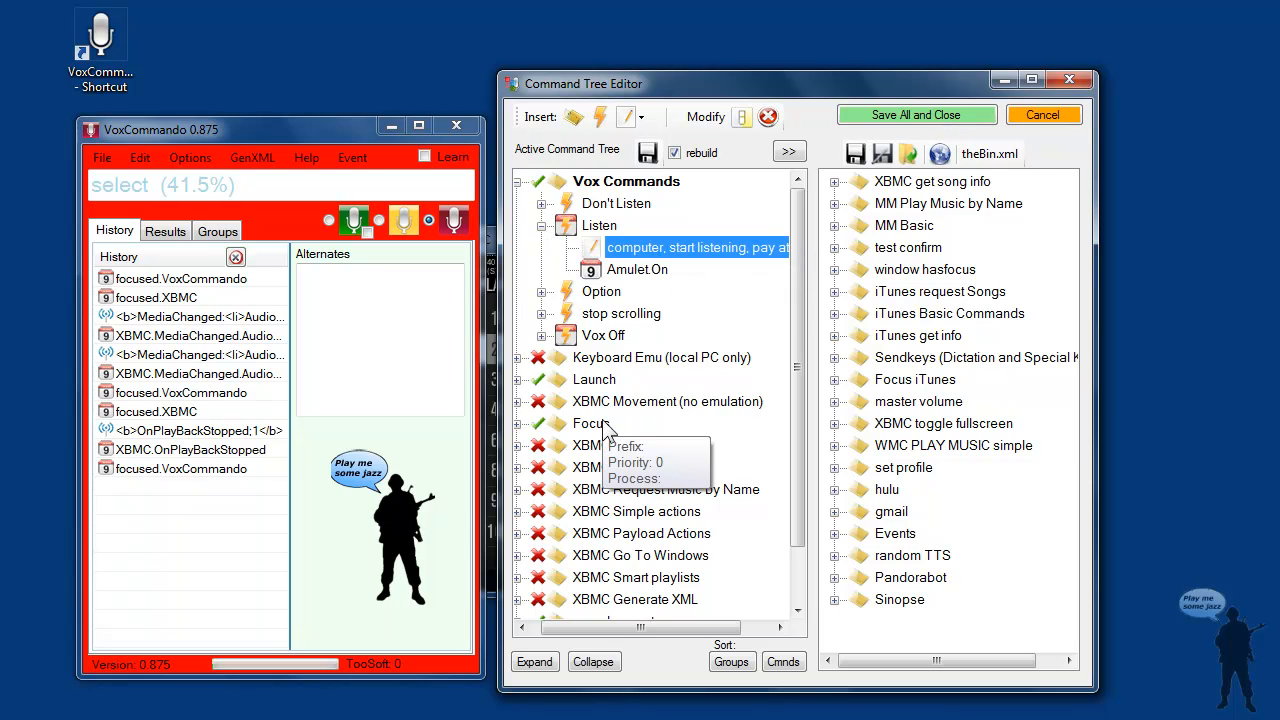
{"action": "left_click", "coordinate": [644, 271]}
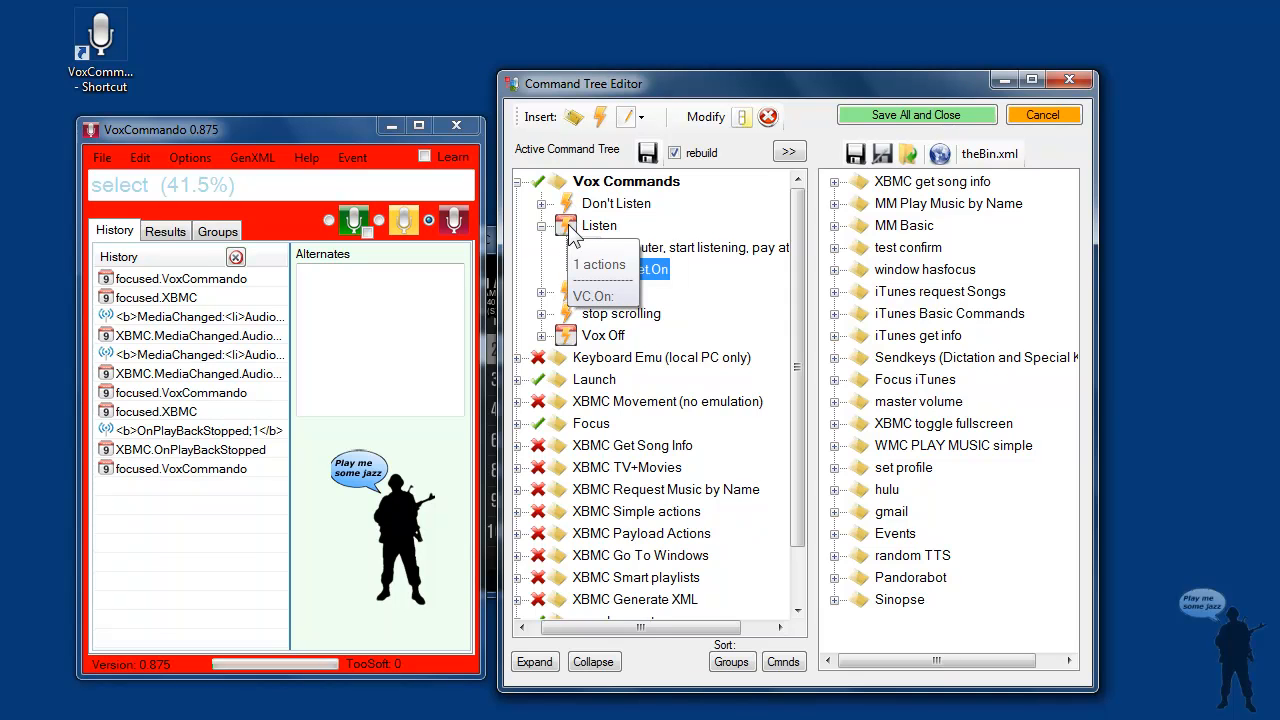
Save the command tree and reopen it to check the event under "xbmc new song" in the "sample events" group.
{"action": "left_click_drag", "start_coordinate": [798, 445], "coordinate": [806, 514]}
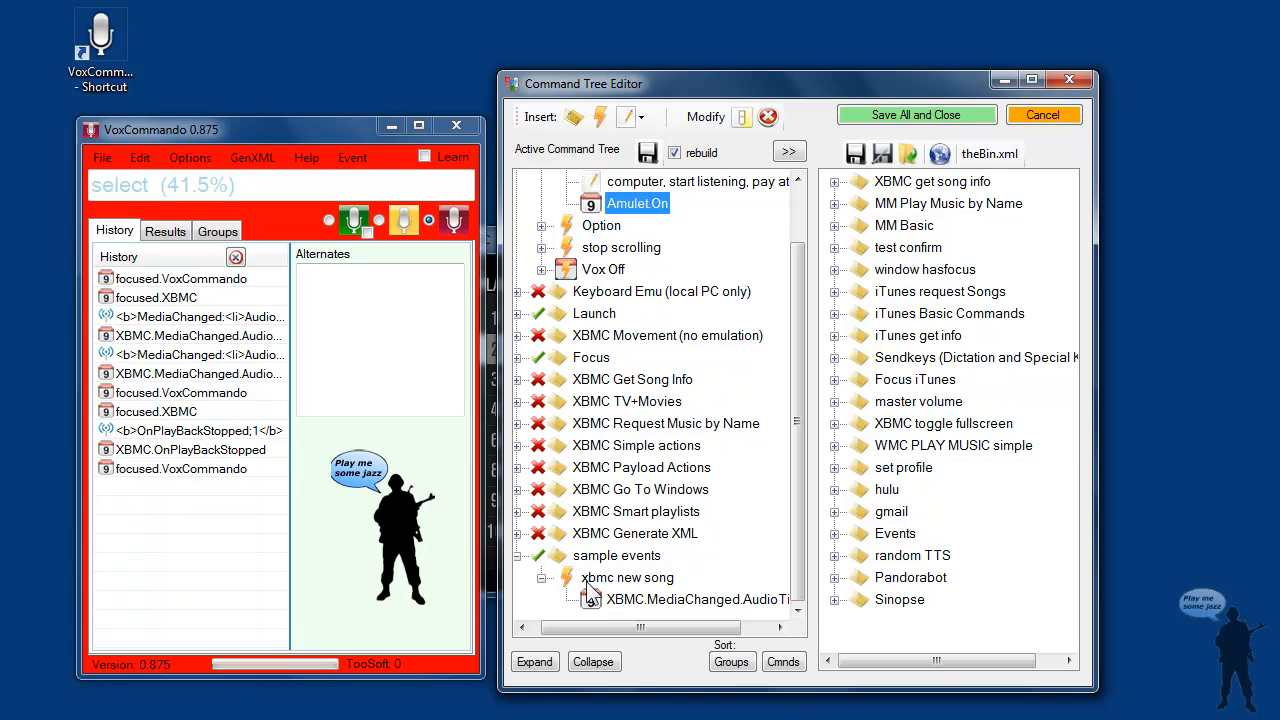
{"action": "left_click", "coordinate": [897, 117]}
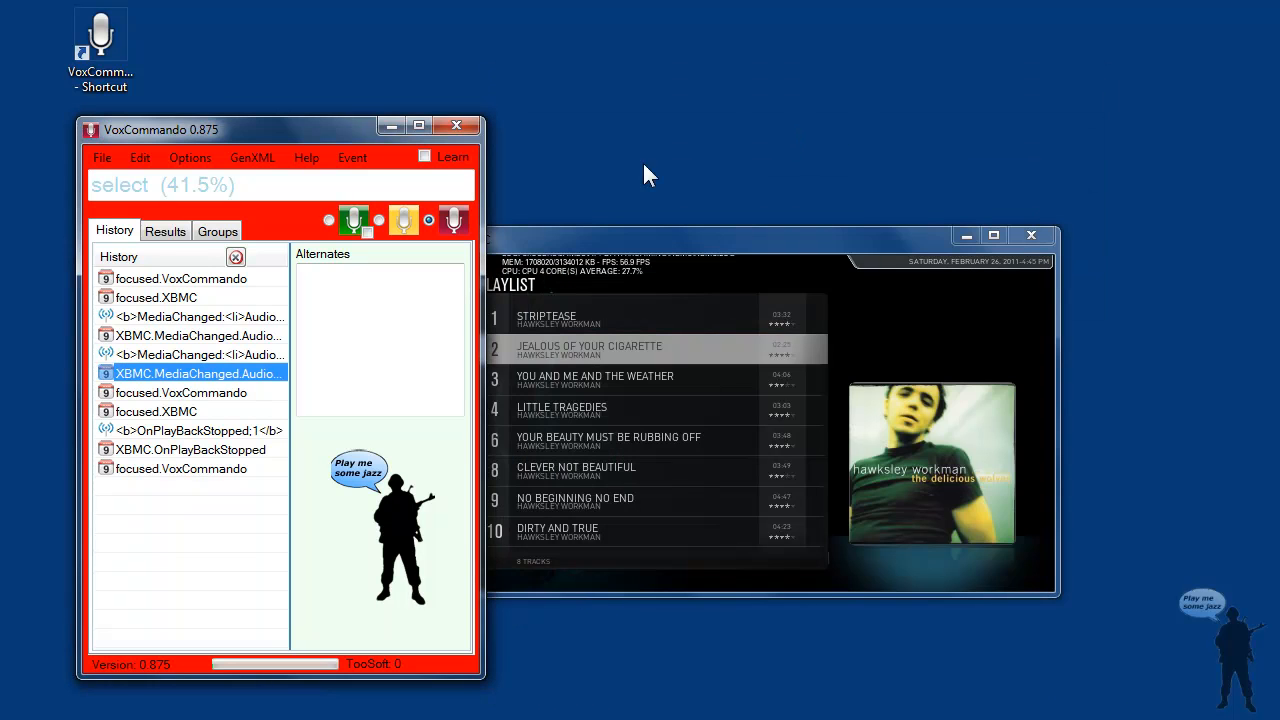
{"action": "left_click", "coordinate": [129, 159]}
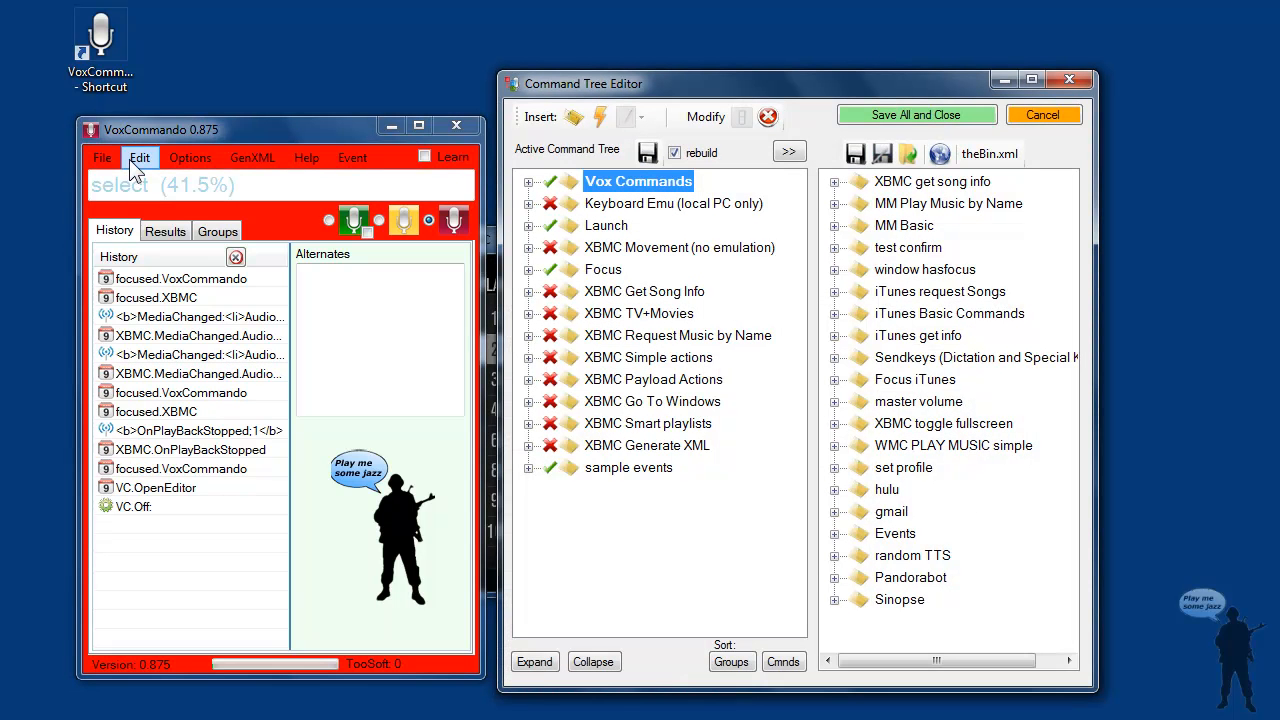
{"action": "left_click", "coordinate": [527, 468]}
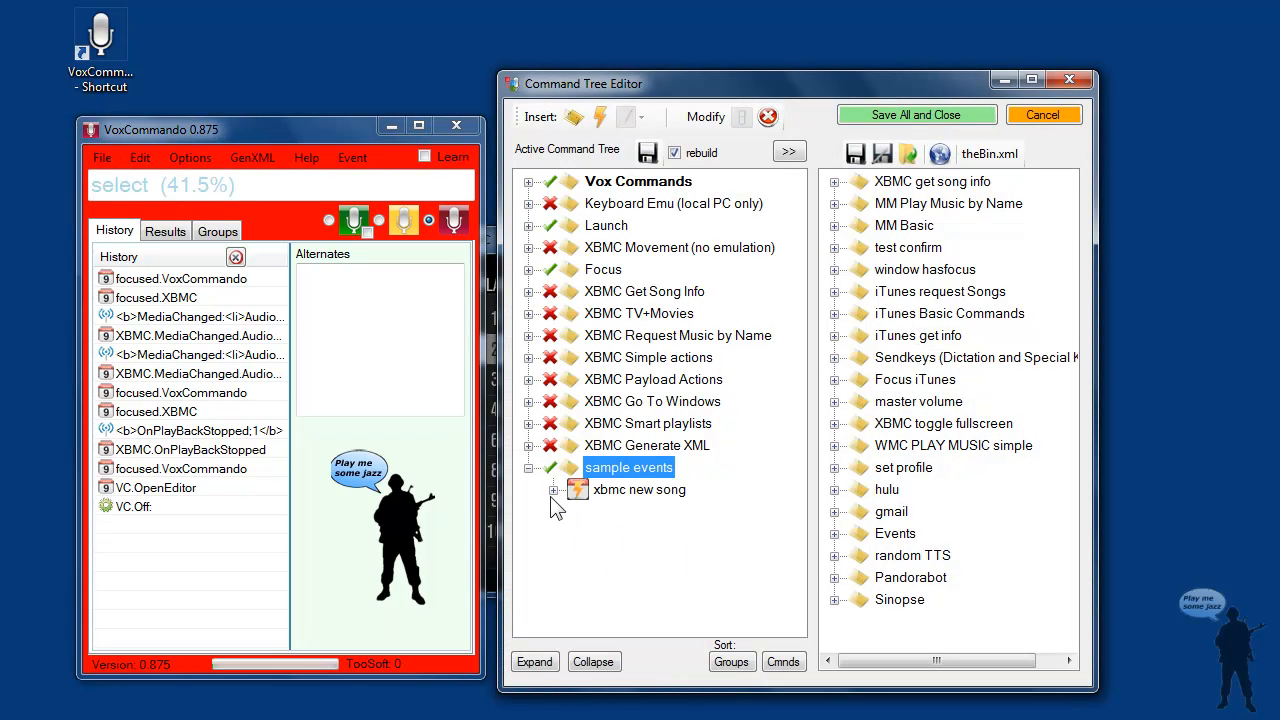
{"action": "left_click", "coordinate": [556, 490]}
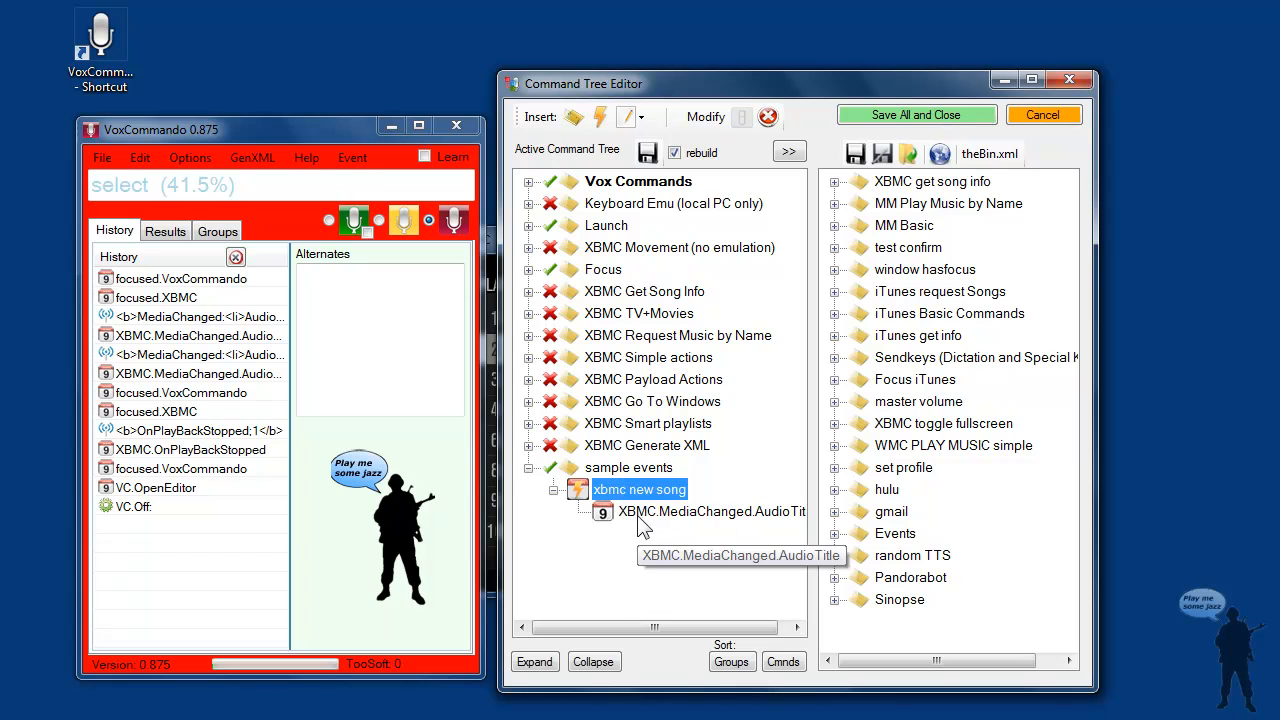
{"action": "left_click", "coordinate": [602, 511]}
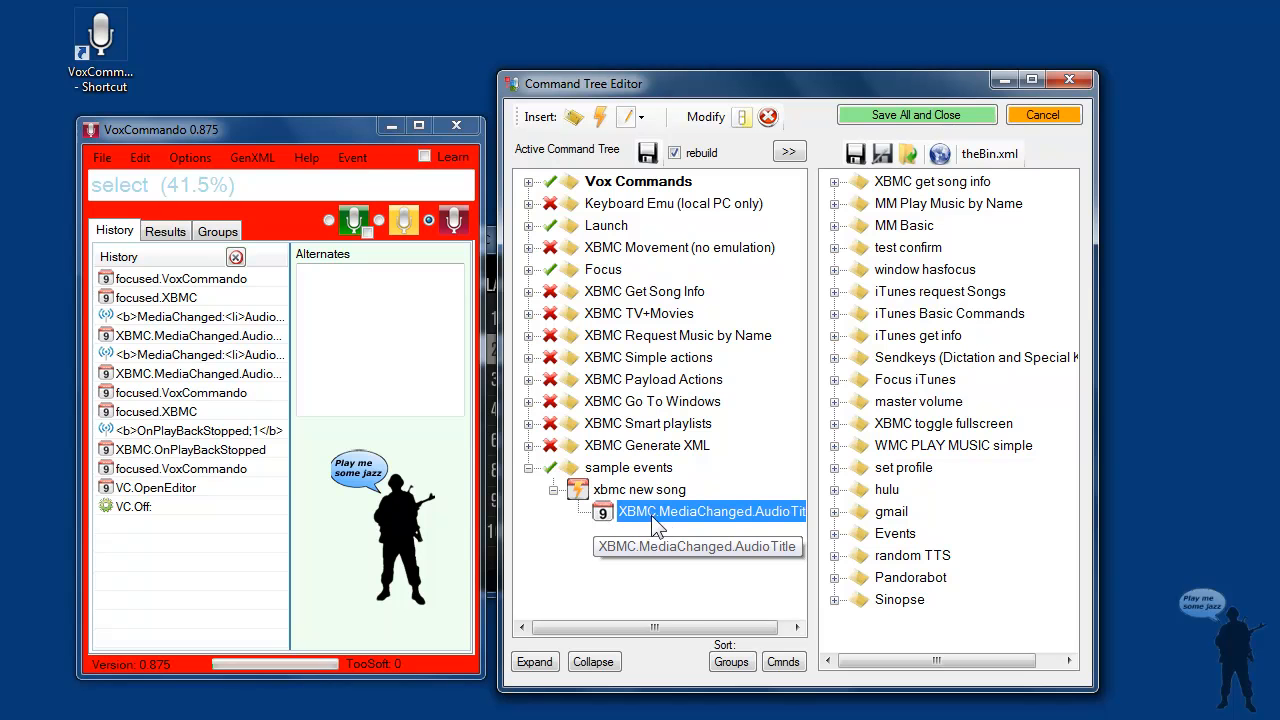
Add an OSD.ShowText action to the "xbmc new song" command with the parameter "Now Playing {1}, by Artist {2}".
{"action": "double_click", "coordinate": [583, 494]}
{"action": "left_click_drag", "start_coordinate": [287, 14], "coordinate": [600, 210]}
{"action": "left_click", "coordinate": [478, 321]}
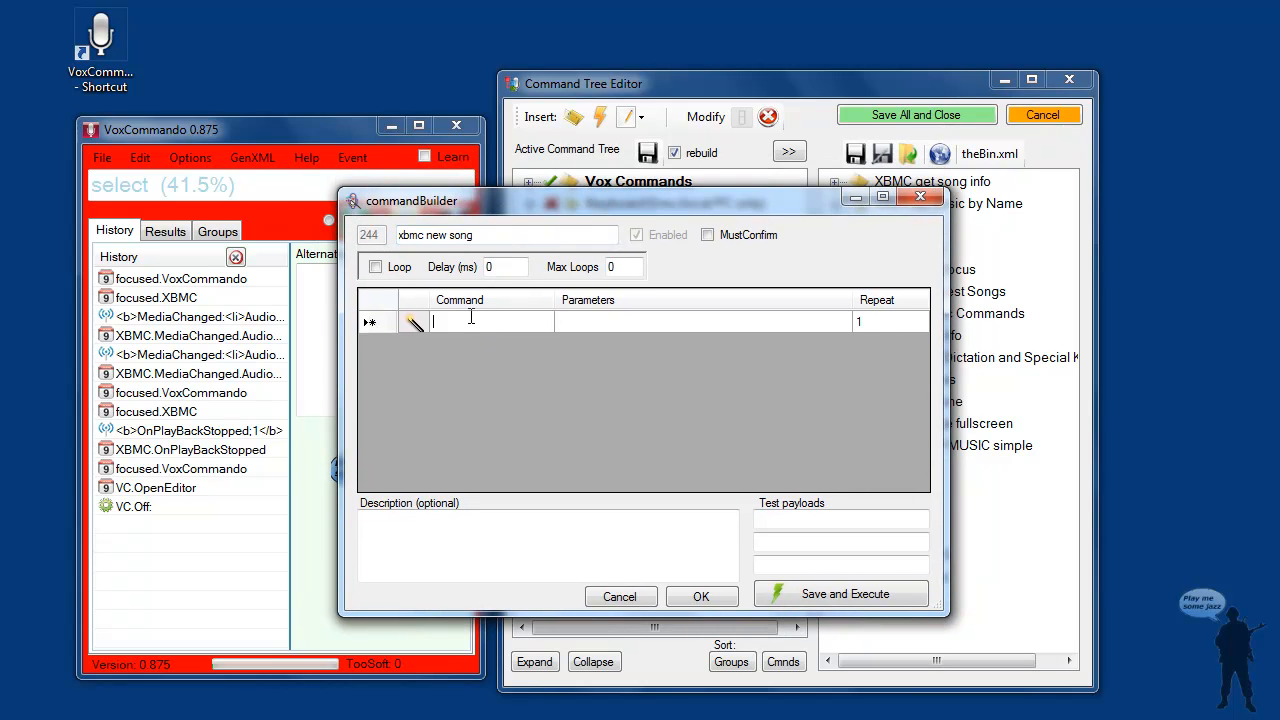
{"action": "type", "text": "os"}
{"action": "key", "text": "Down"}
{"action": "key", "text": "Down"}
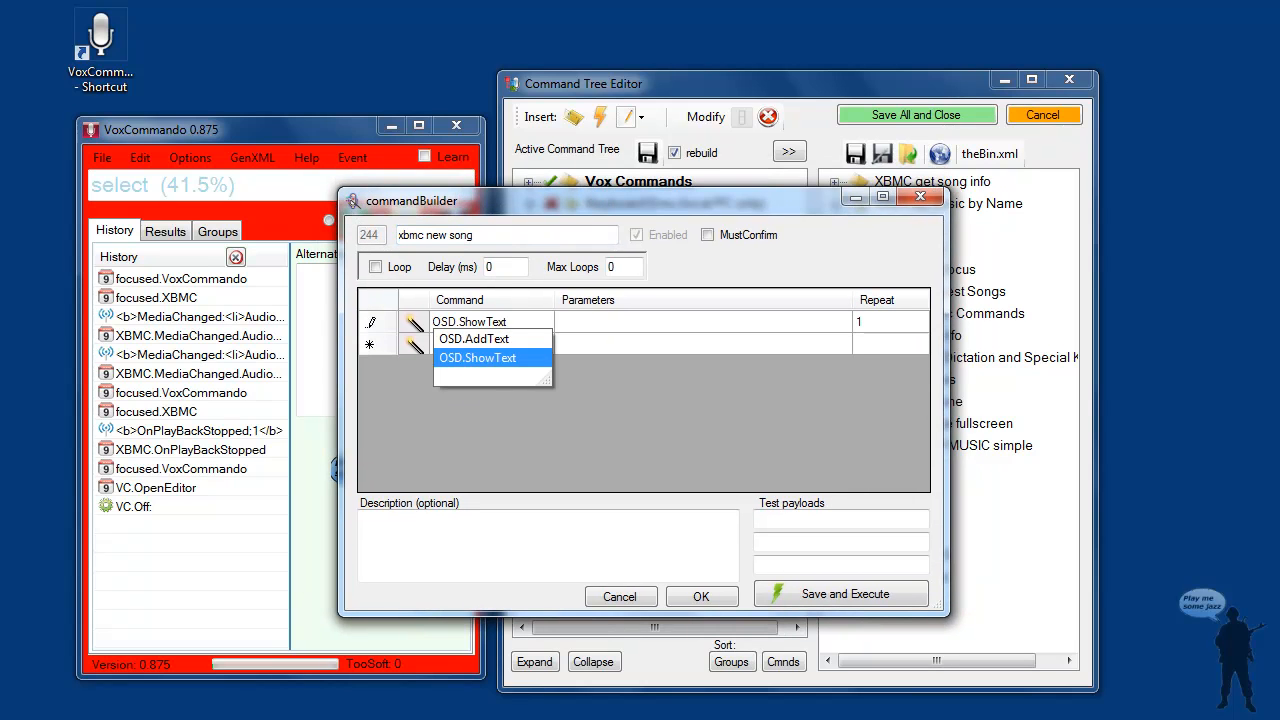
{"action": "key", "text": "Return"}
{"action": "left_click", "coordinate": [574, 340]}
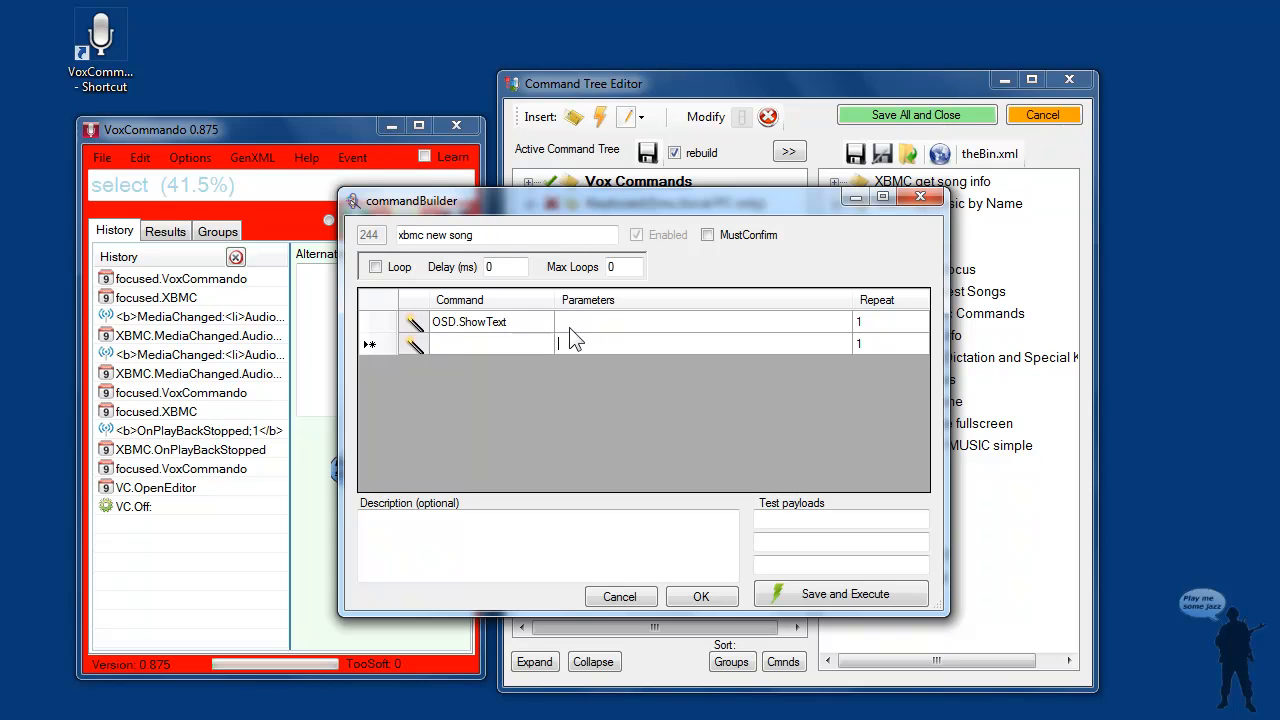
{"action": "left_click", "coordinate": [581, 324]}
{"action": "type", "text": "Now Playing {1}"}
{"action": "type", "text": ", by Artist {2}"}
Add a TTS.Speak action with a copy of the OSD.ShowText parameter and accept the command.
{"action": "left_click", "coordinate": [511, 347]}
{"action": "left_click", "coordinate": [726, 323]}
{"action": "key", "text": "ctrl+c"}
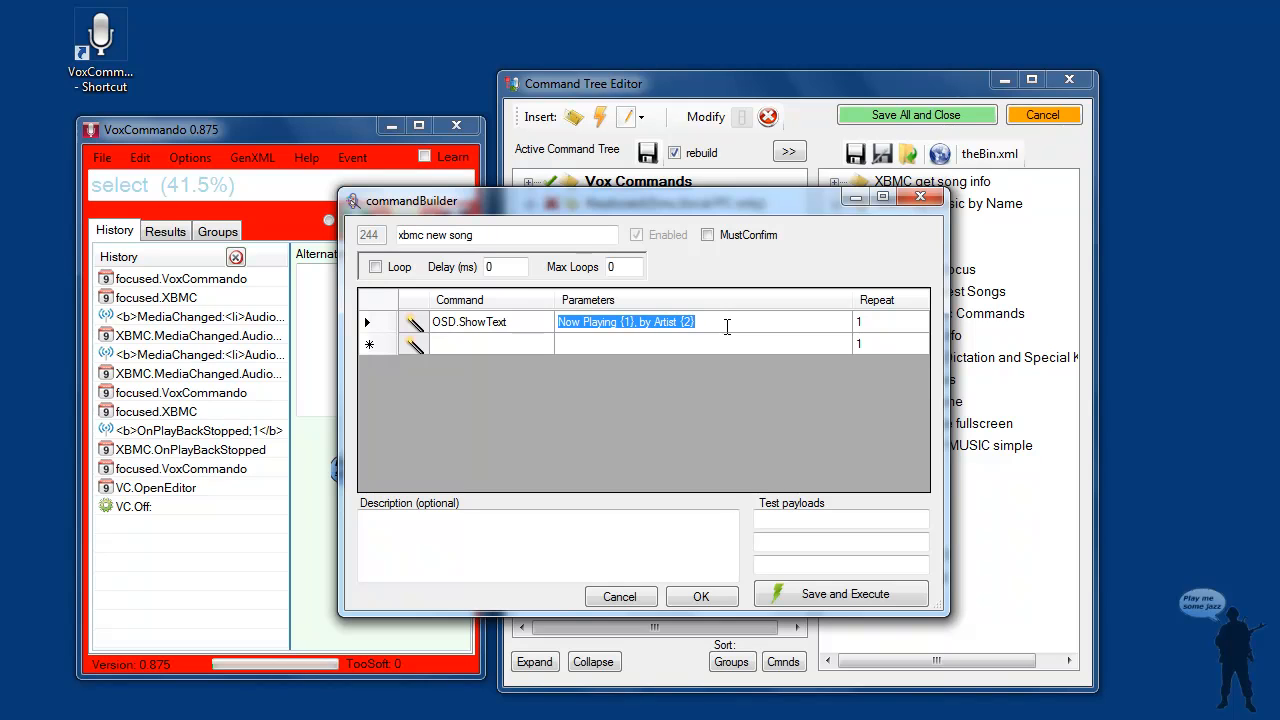
{"action": "left_click", "coordinate": [519, 341]}
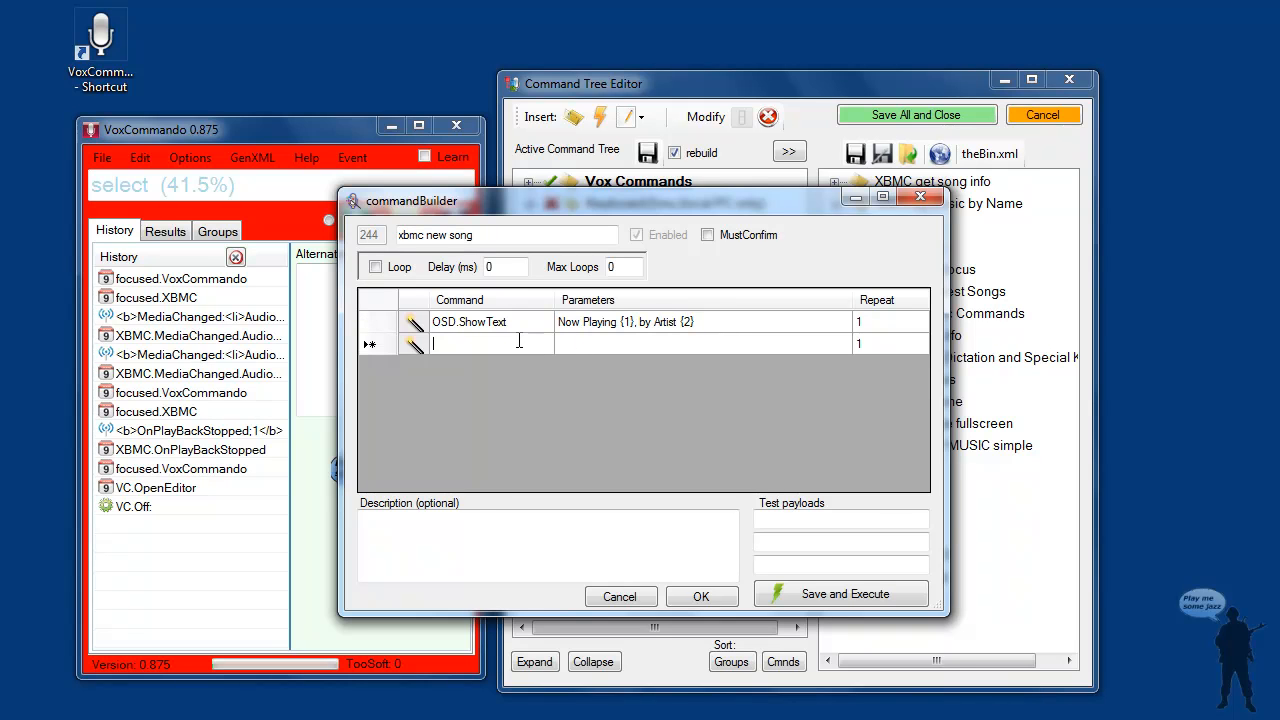
{"action": "type", "text": "tt"}
{"action": "left_click", "coordinate": [498, 417]}
{"action": "left_click", "coordinate": [573, 344]}
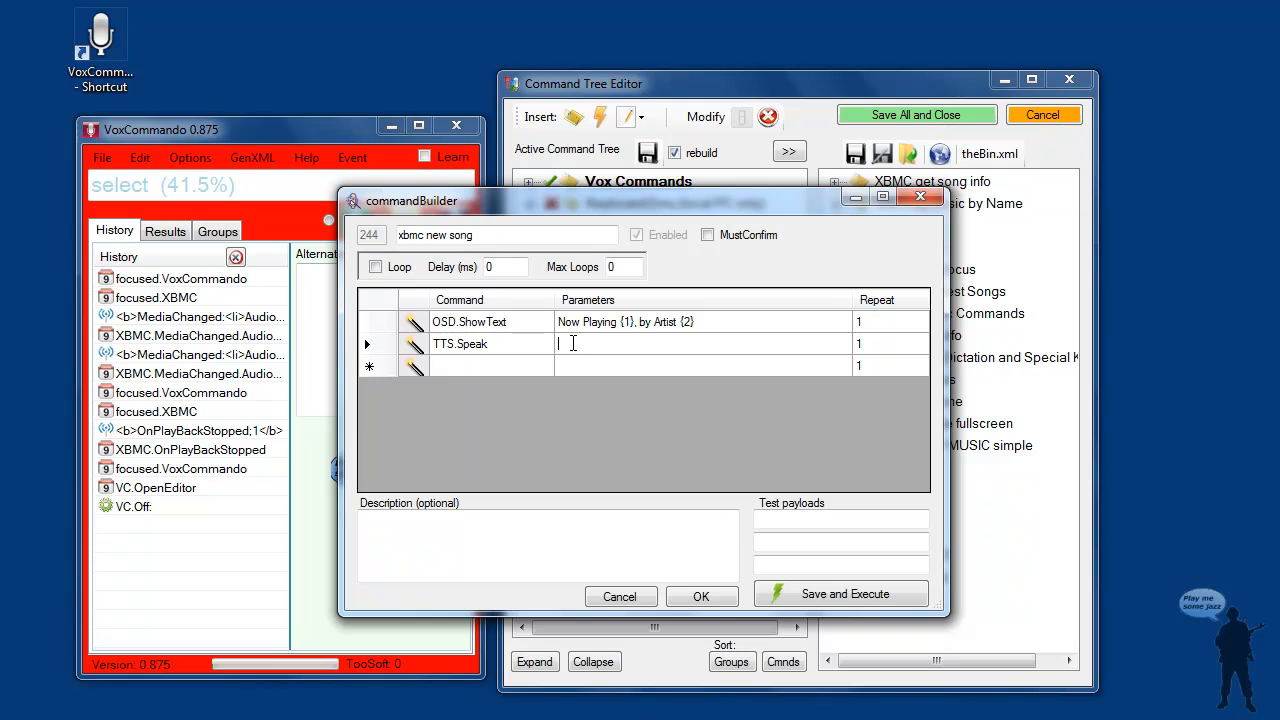
{"action": "key", "text": "ctrl+v"}
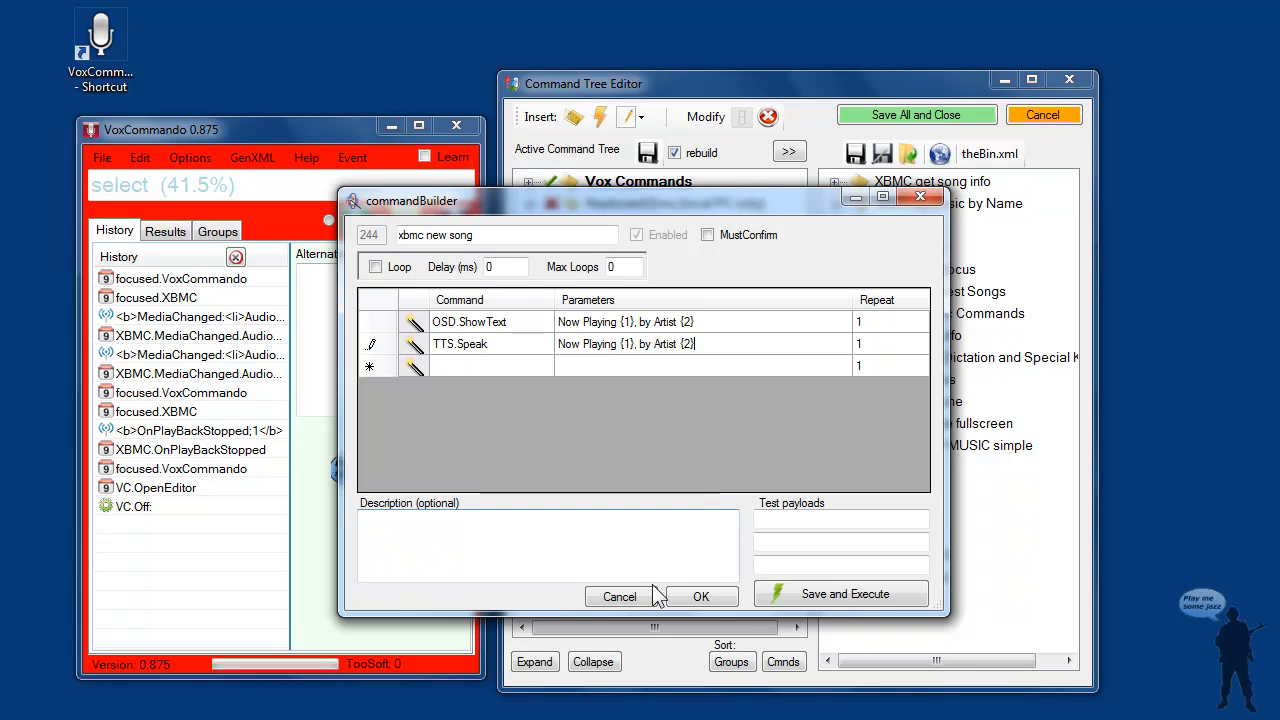
{"action": "left_click", "coordinate": [695, 597]}
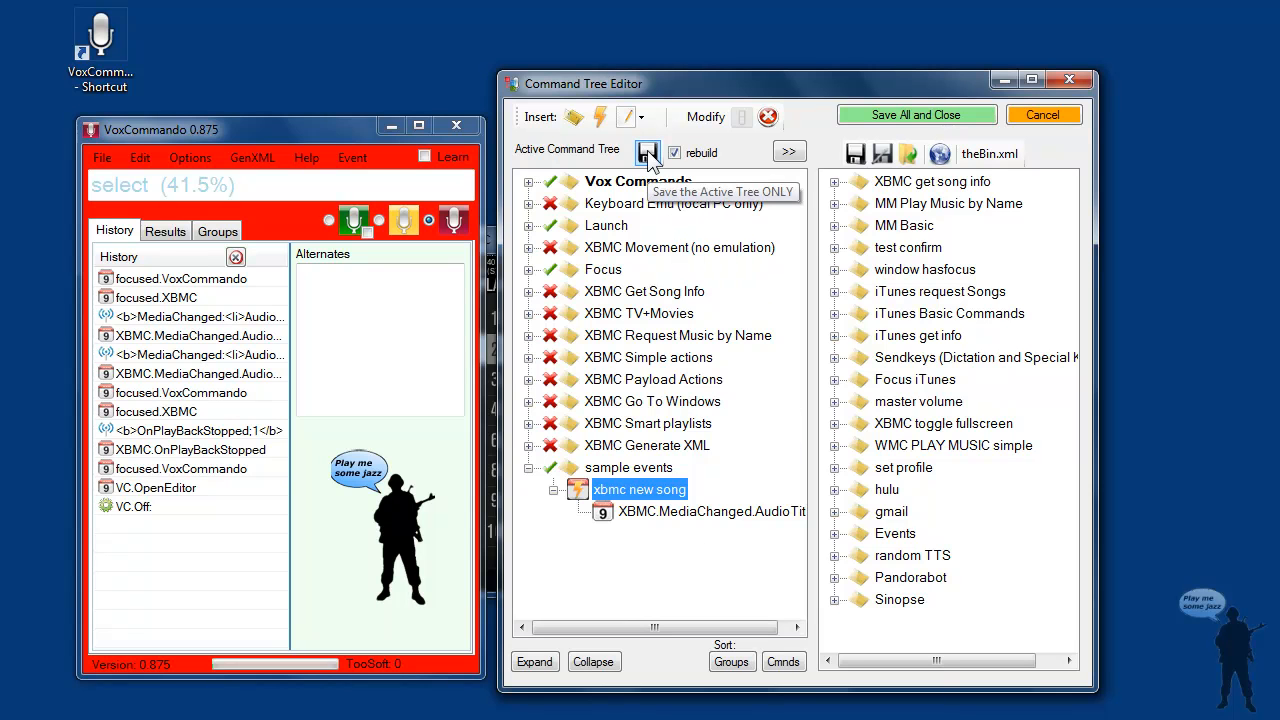
Save the command tree and do a full restart of VoxCommando, leaving speech listening switched off.
{"action": "left_click", "coordinate": [878, 116]}
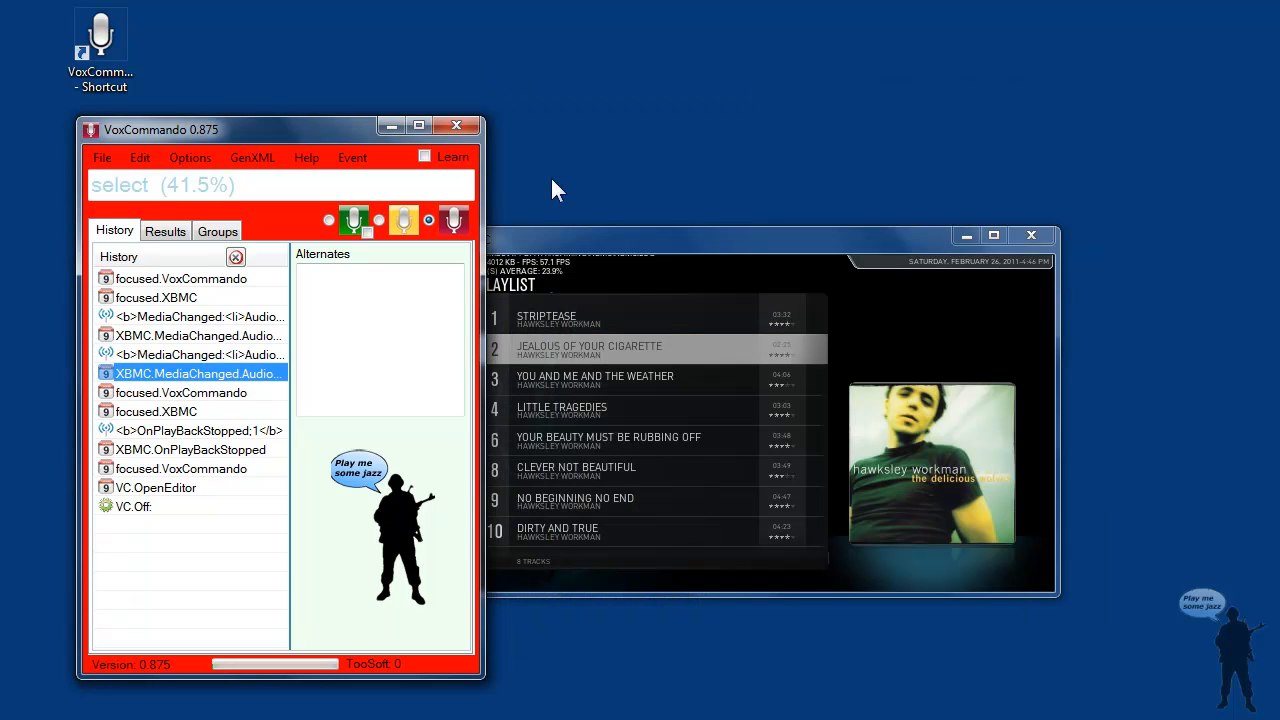
{"action": "left_click", "coordinate": [101, 162]}
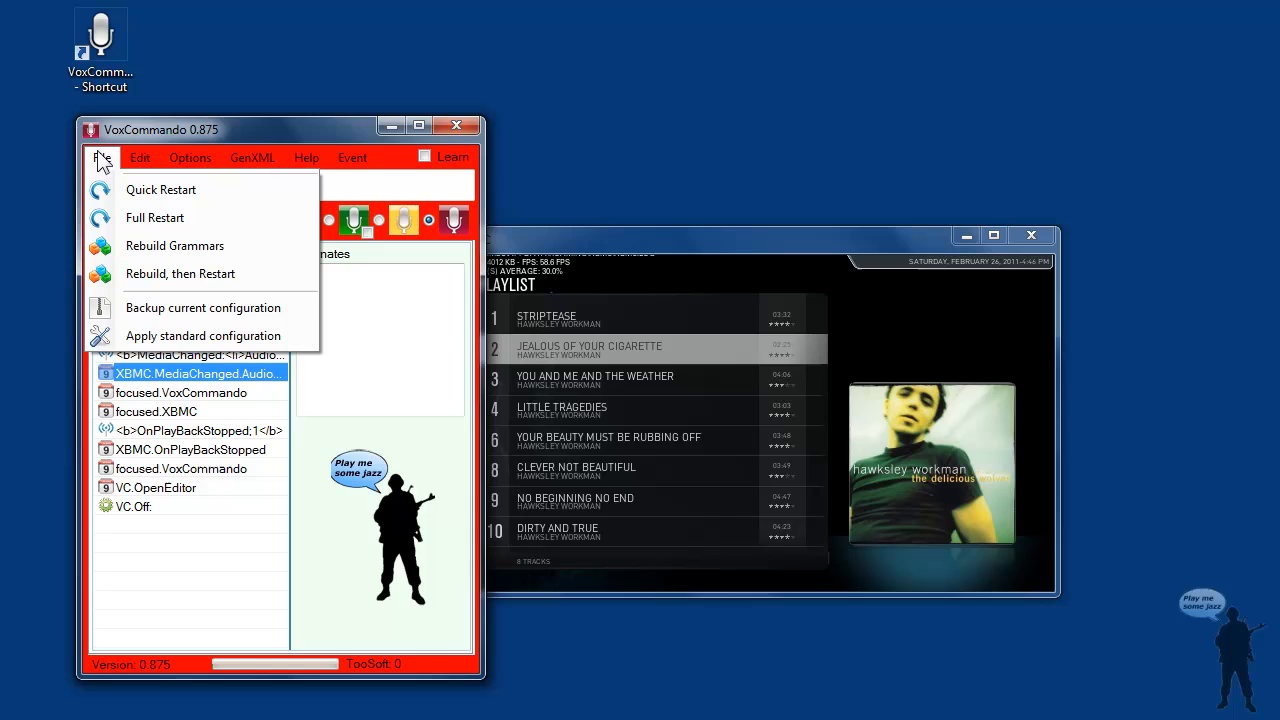
{"action": "left_click", "coordinate": [157, 221]}
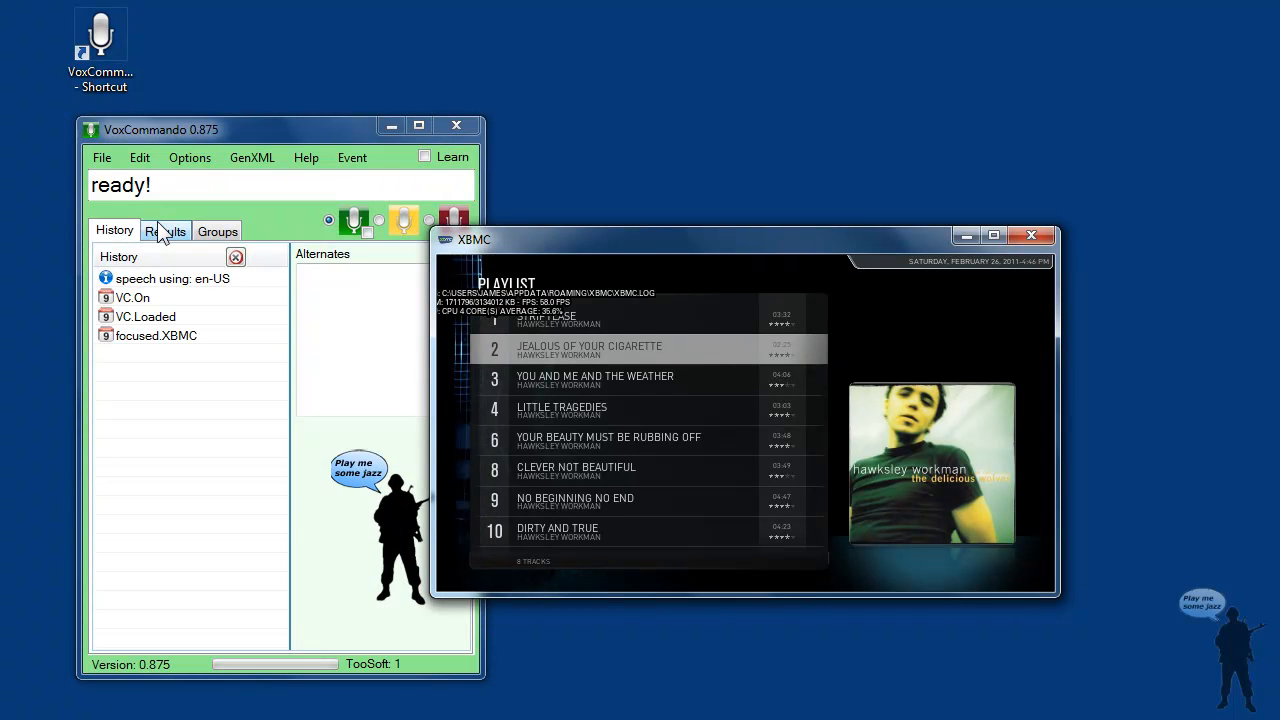
{"action": "left_click", "coordinate": [430, 220]}
Move the XBMC window clear of VoxCommando and play "Little Tragedies", "Clever Not Beautiful" and "Dirty and True" to trigger the new command.
{"action": "left_click_drag", "start_coordinate": [578, 244], "coordinate": [661, 234]}
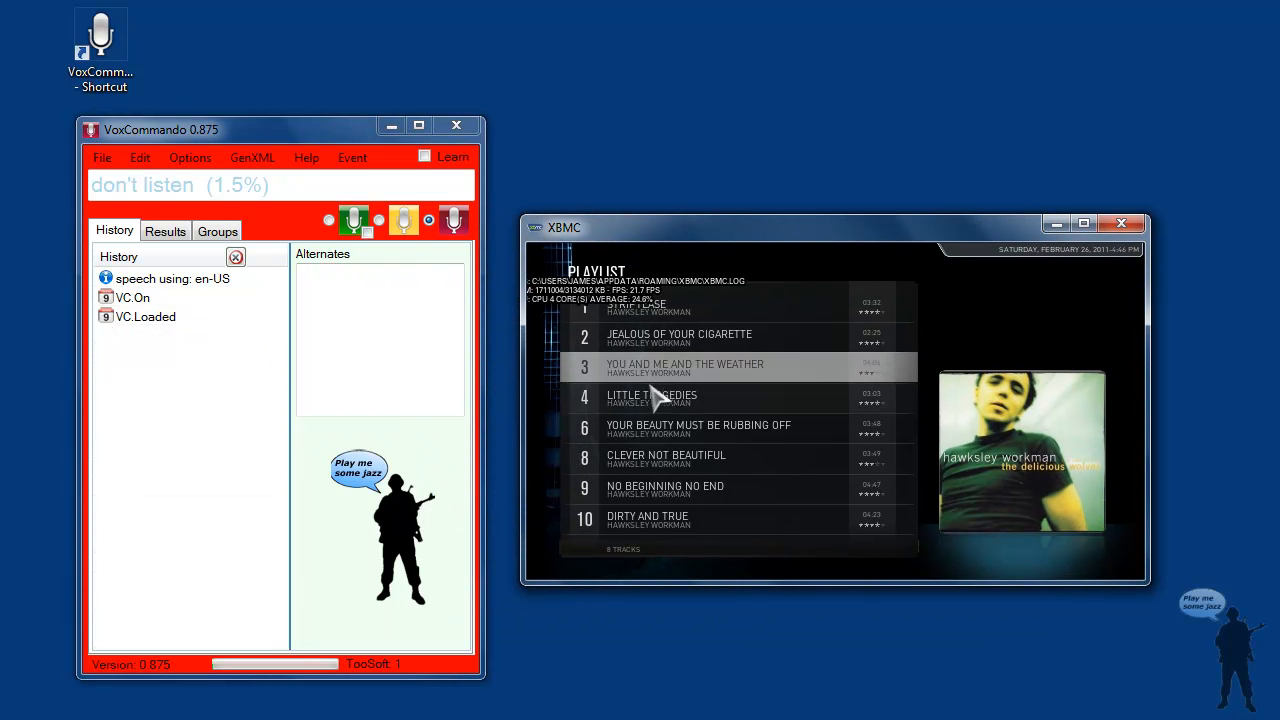
{"action": "left_click", "coordinate": [657, 400]}
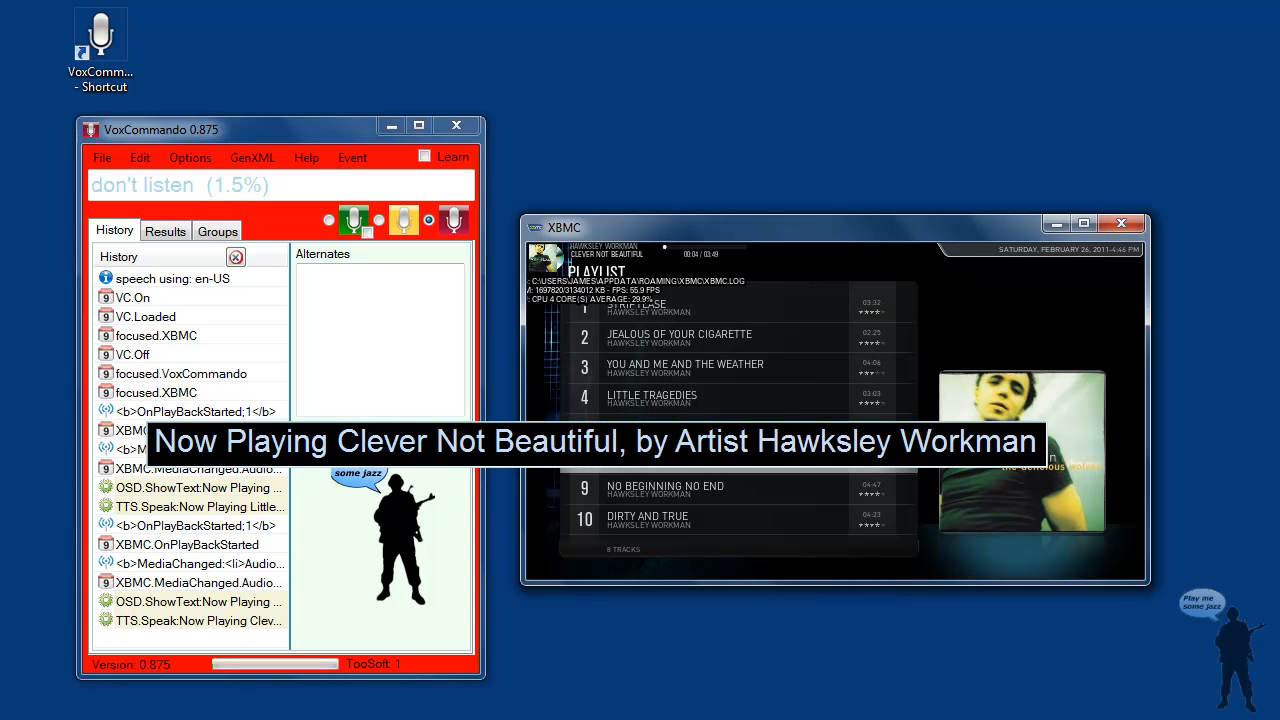
{"action": "key", "text": "Down"}
{"action": "key", "text": "Down"}
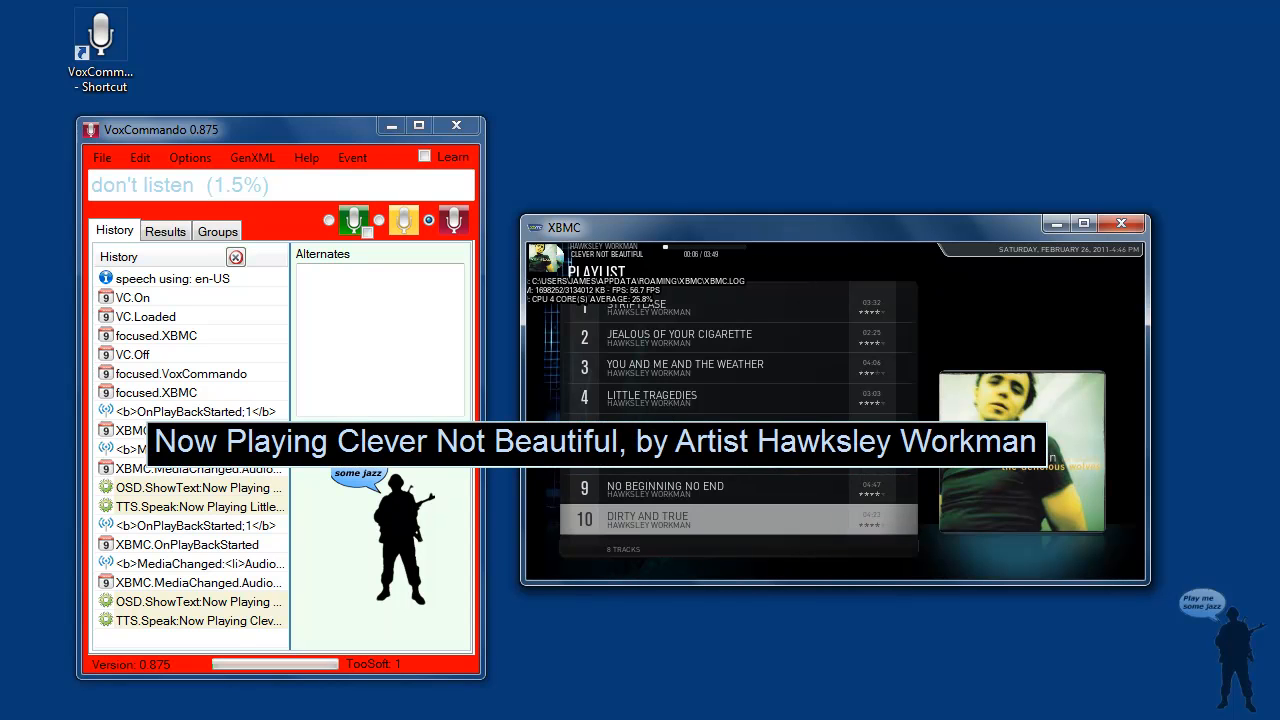
{"action": "key", "text": "Return"}
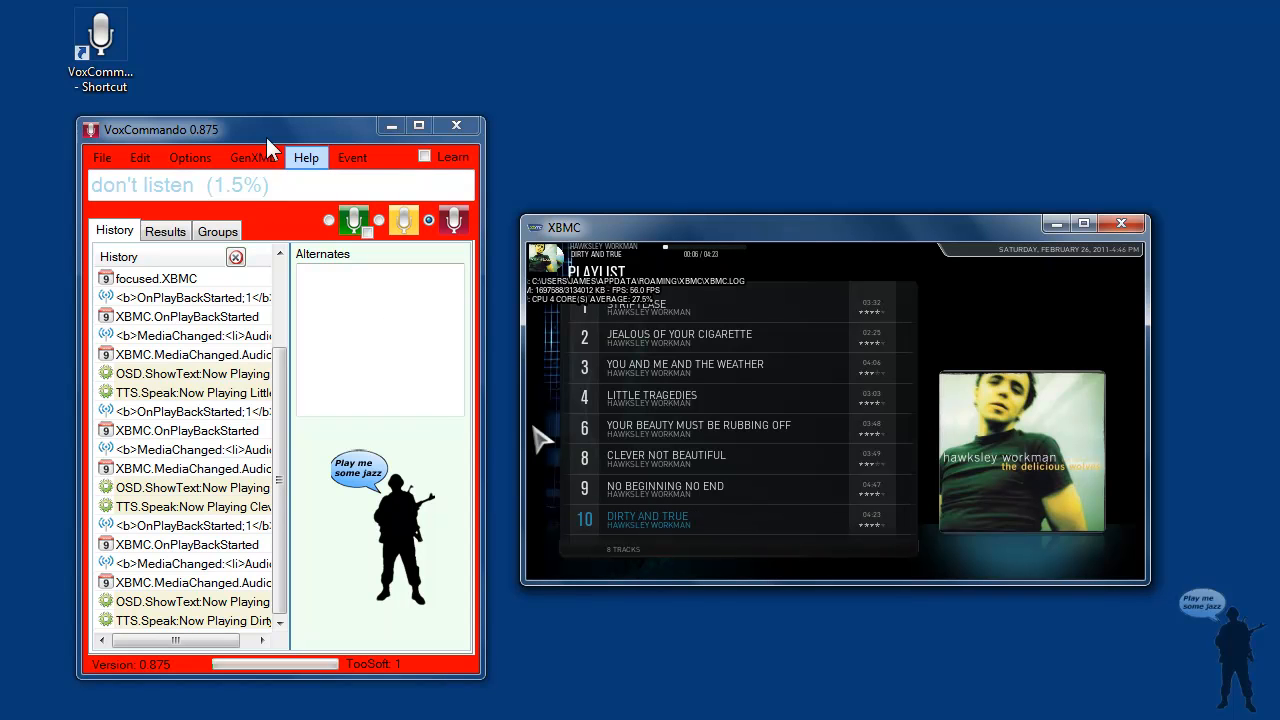
Enlarge the VoxCommando window and examine the history entries, event payloads and triggered actions for "Clever Not Beautiful".
{"action": "left_click_drag", "start_coordinate": [249, 119], "coordinate": [250, 28]}
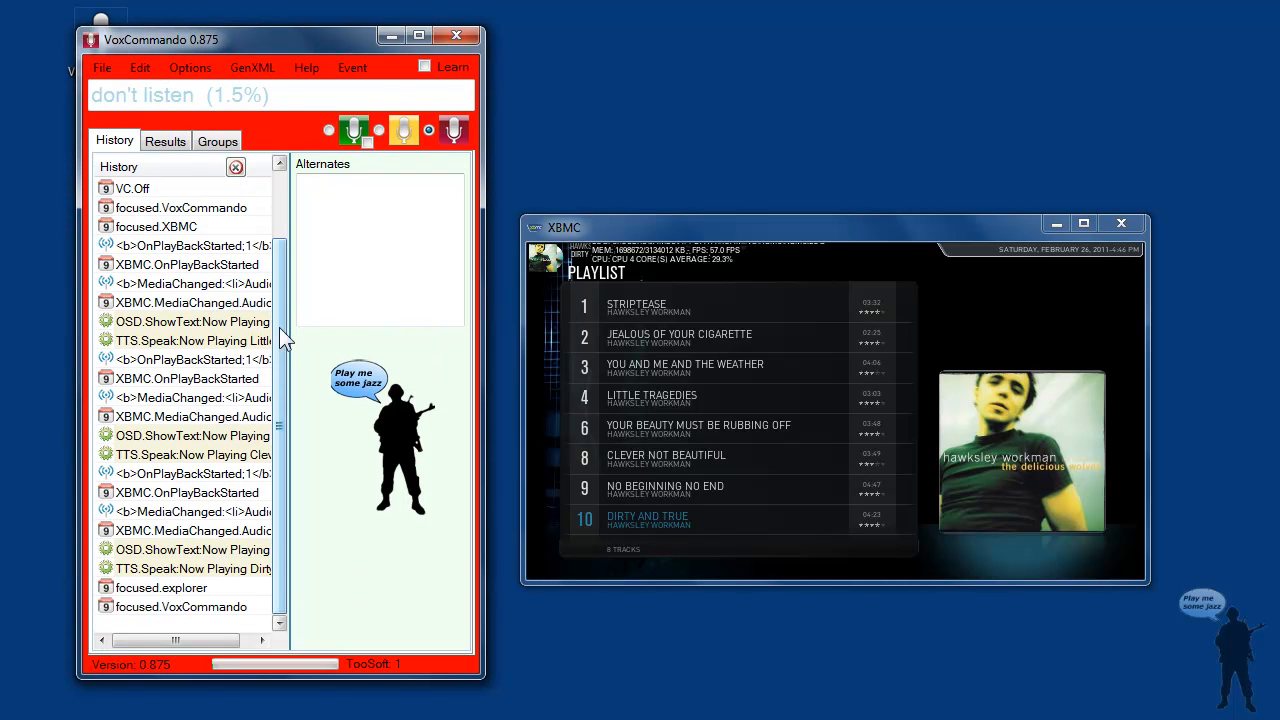
{"action": "left_click", "coordinate": [110, 360]}
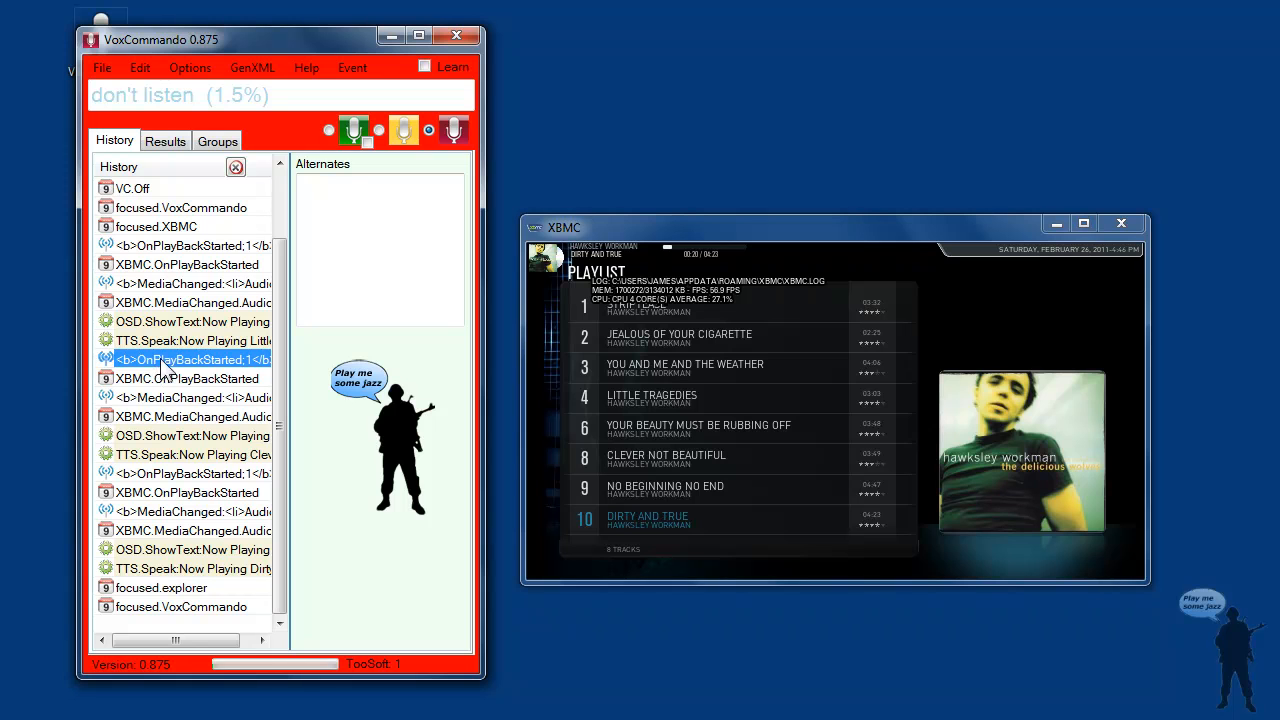
{"action": "left_click", "coordinate": [108, 381]}
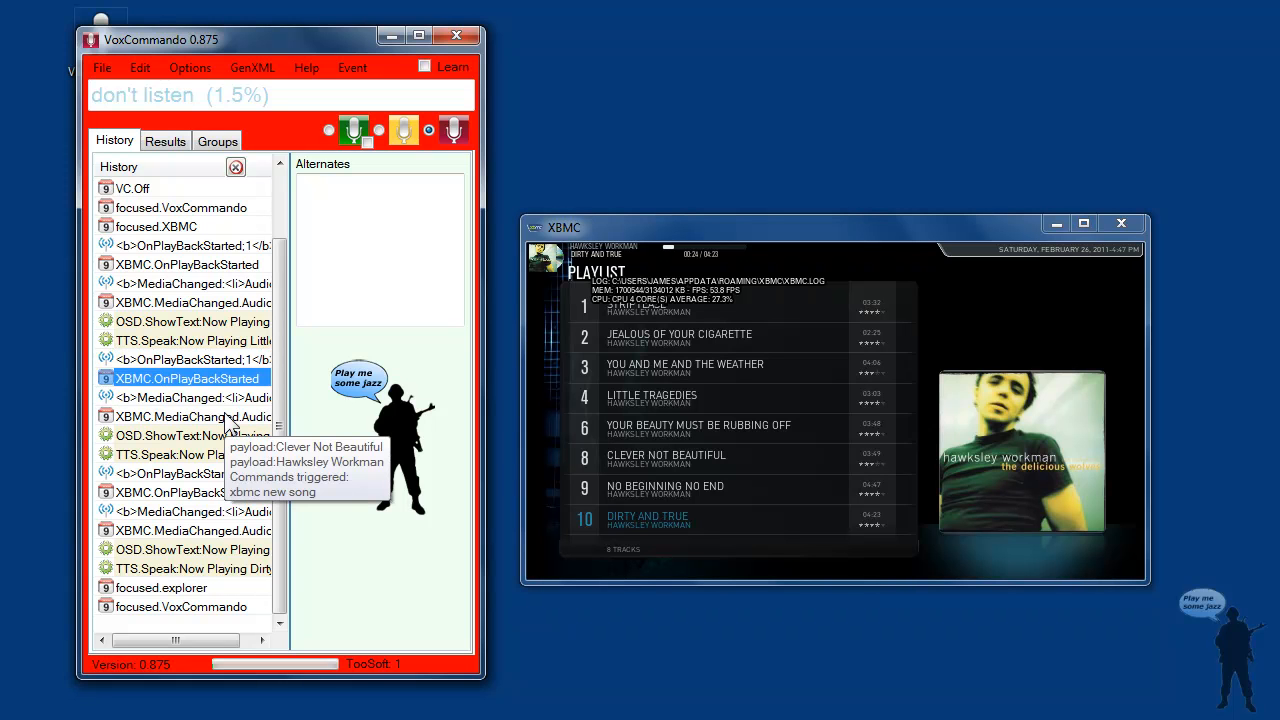
{"action": "left_click", "coordinate": [163, 398]}
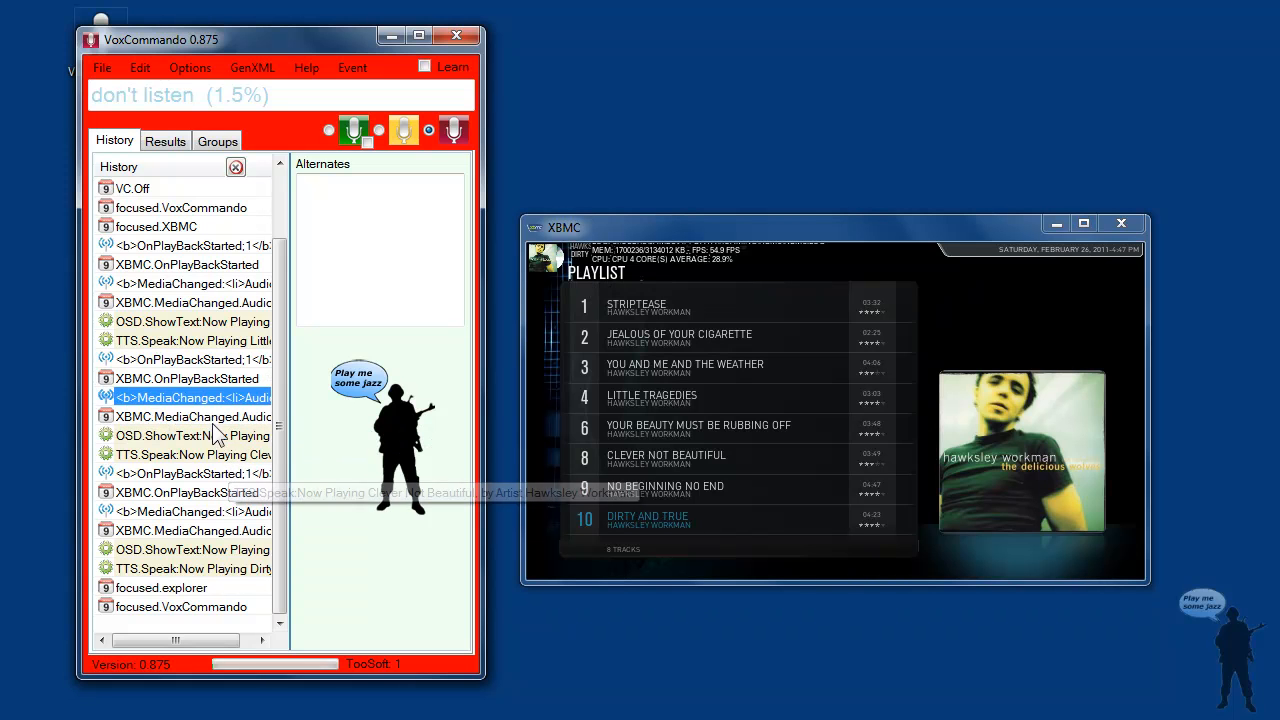
{"action": "left_click", "coordinate": [210, 417]}
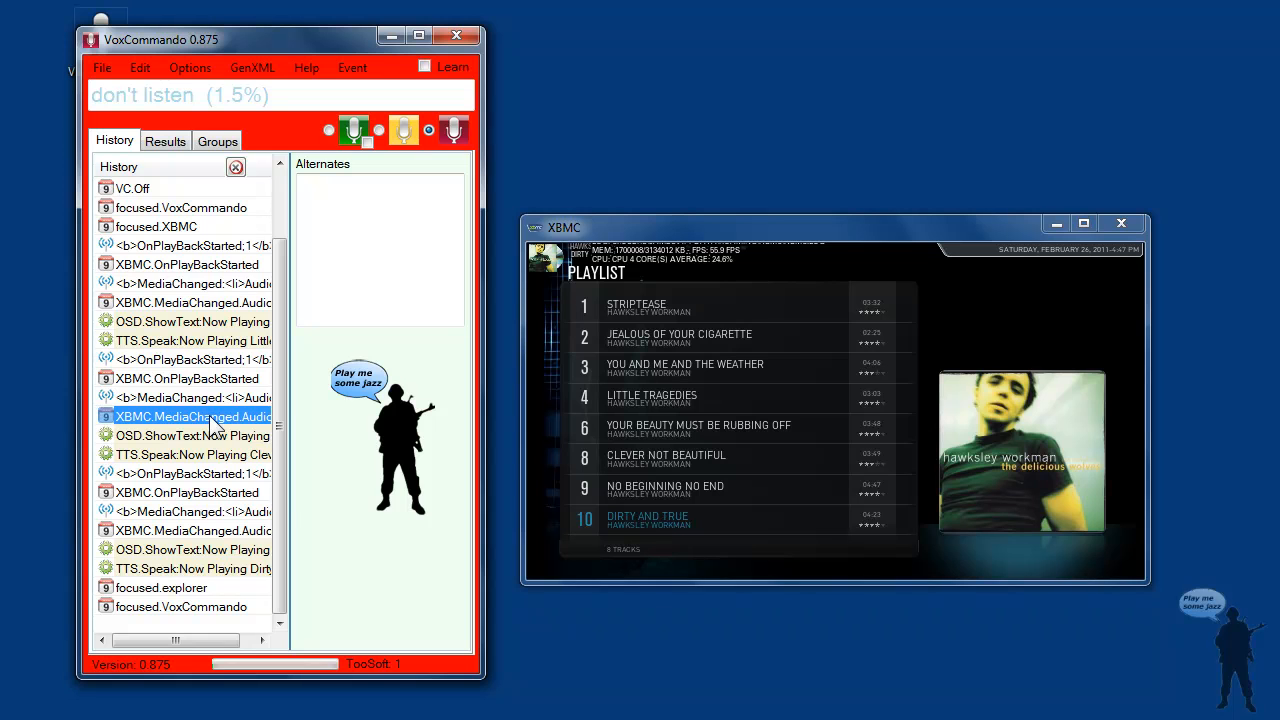
{"action": "mouse_move", "coordinate": [210, 424]}
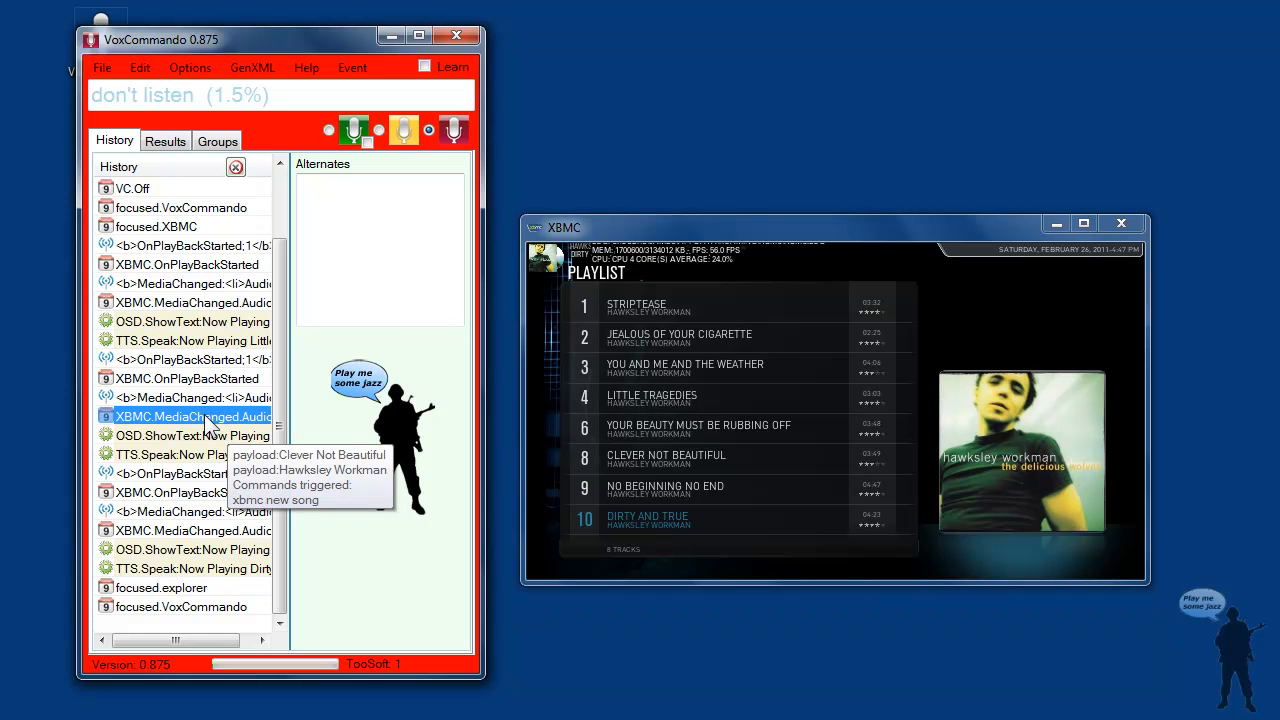
{"action": "left_click", "coordinate": [205, 436]}
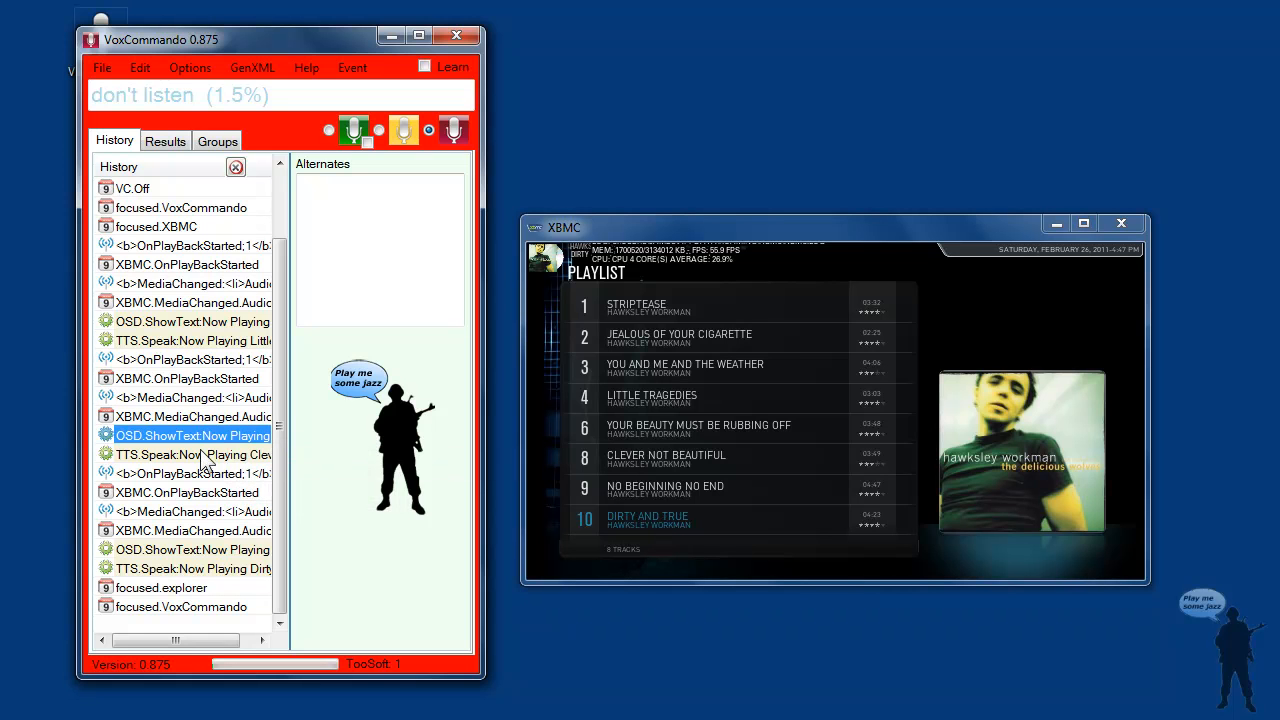
Check the "Clever Not Beautiful" speech action, stop playback in XBMC and clear the history list.
{"action": "left_click", "coordinate": [205, 455]}
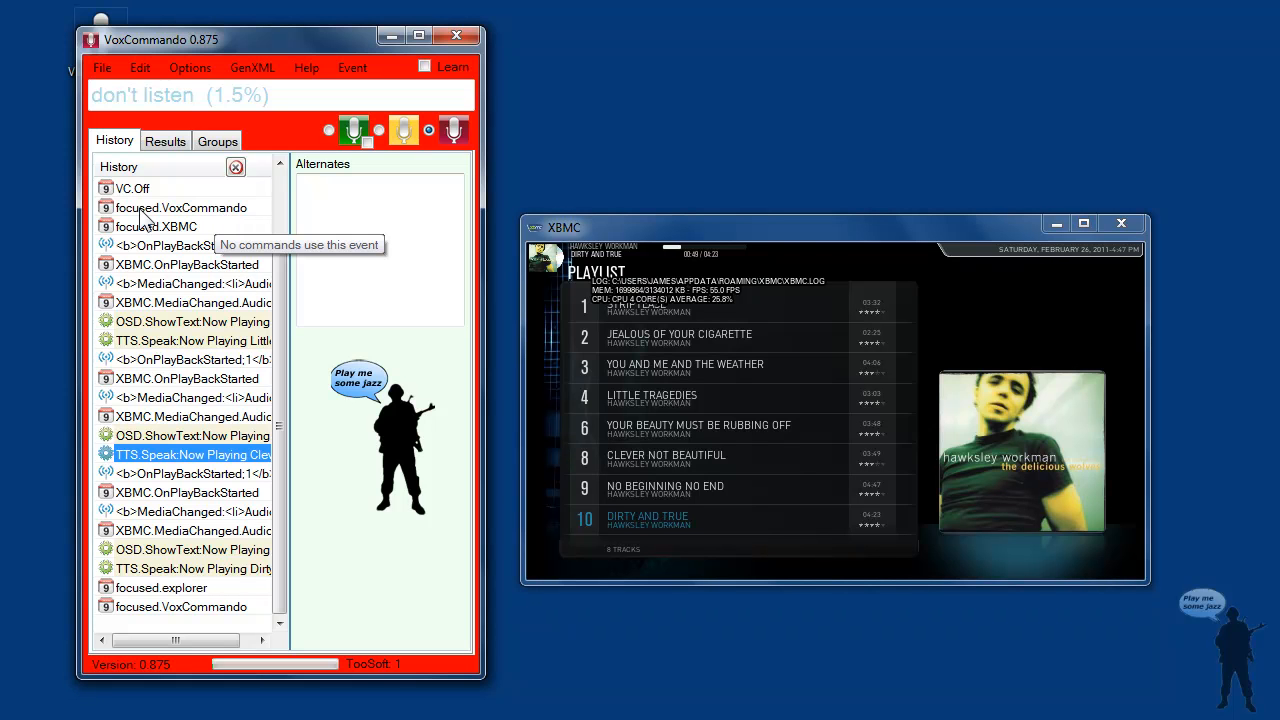
{"action": "left_click", "coordinate": [621, 227]}
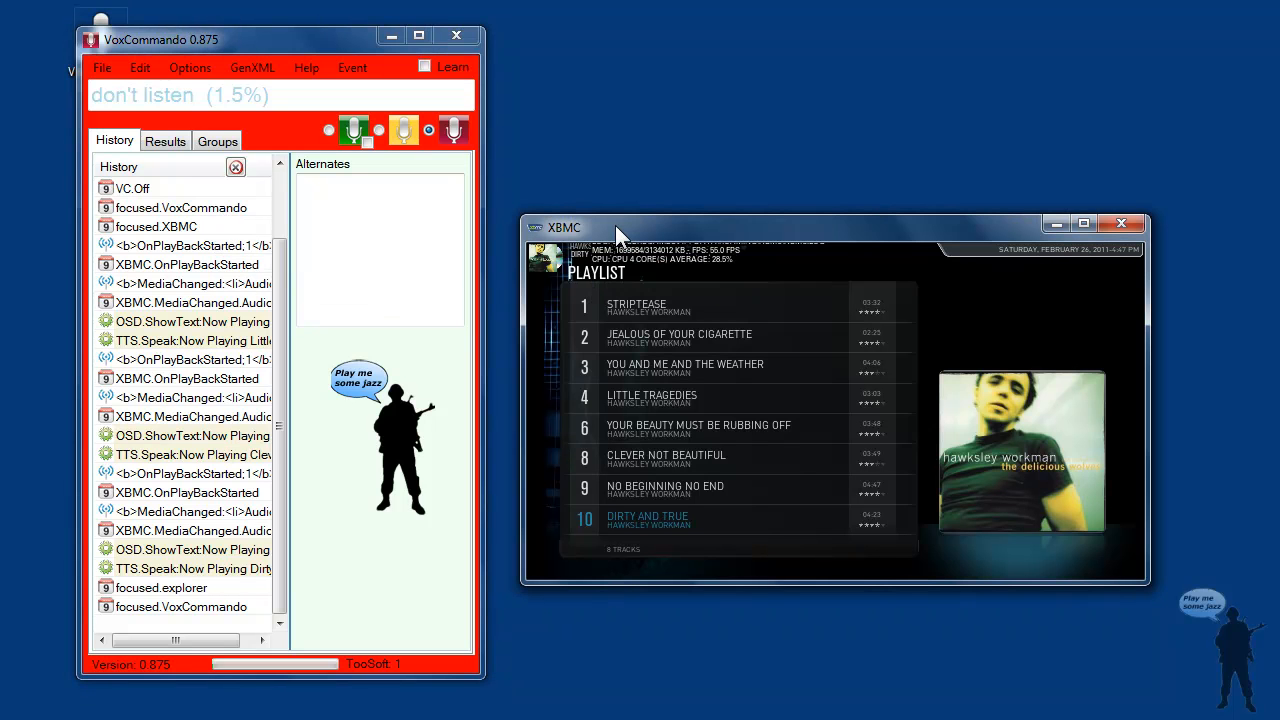
{"action": "key", "text": "x"}
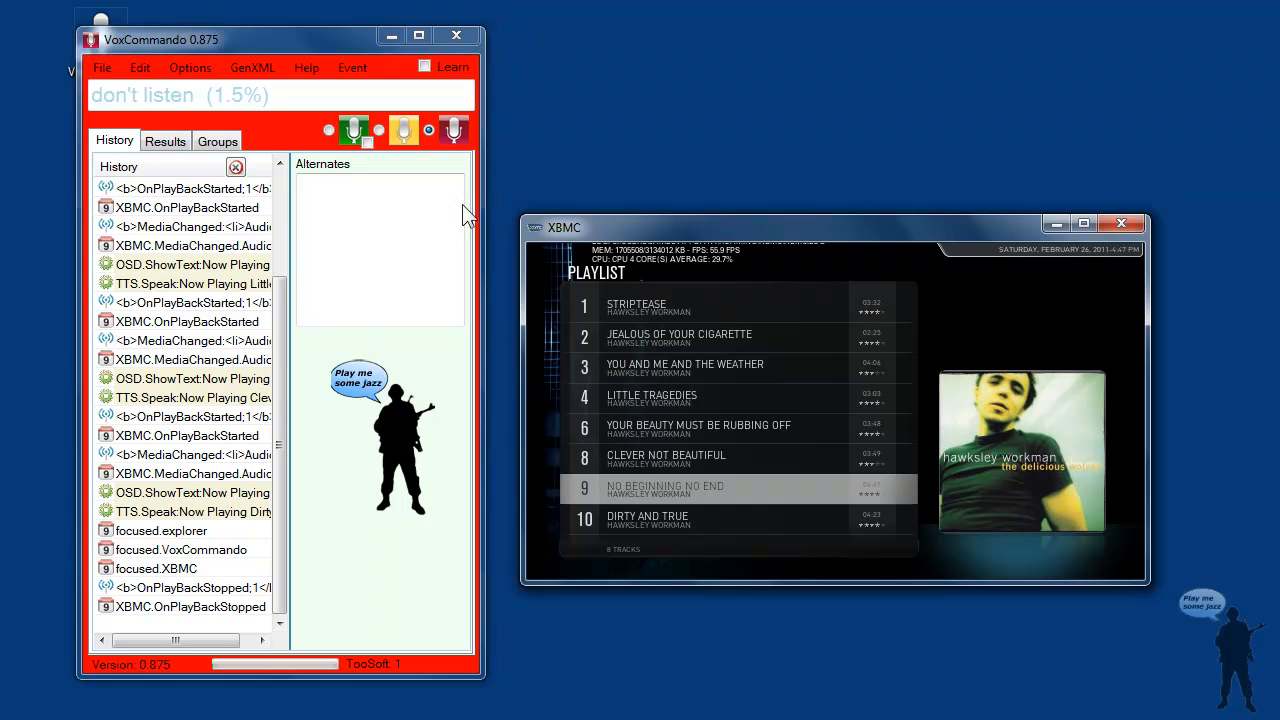
{"action": "left_click", "coordinate": [258, 207]}
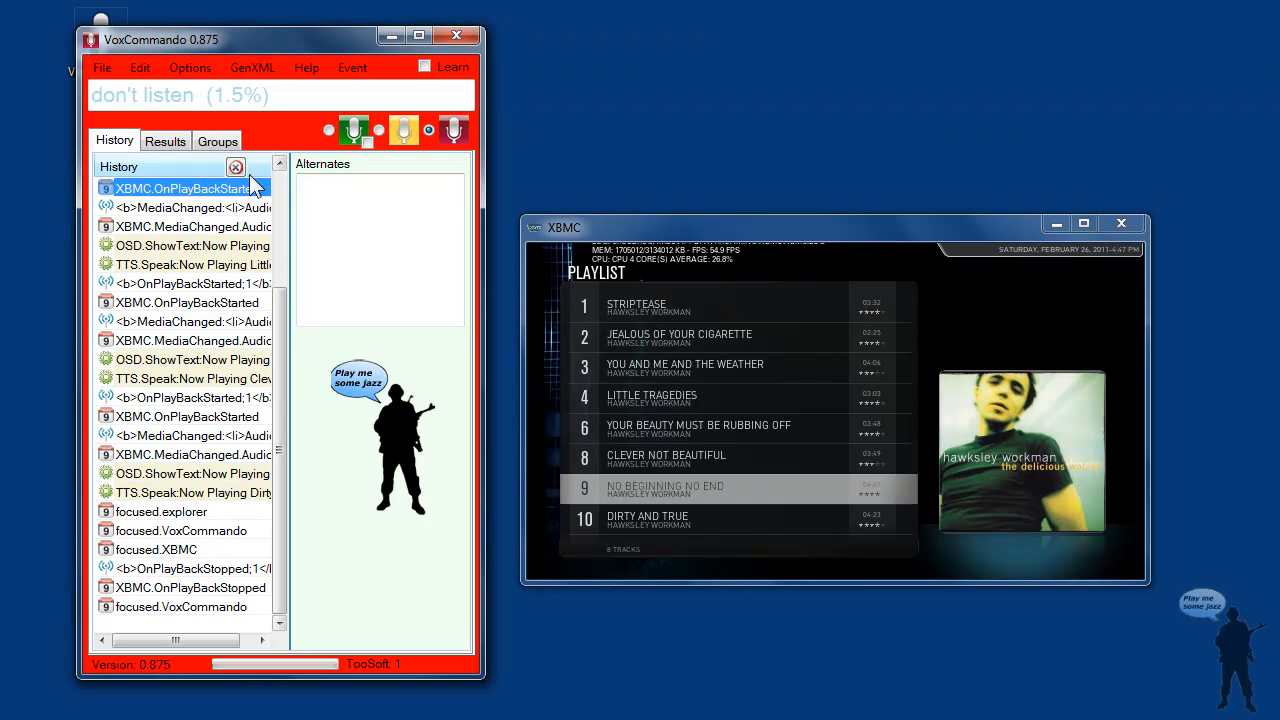
{"action": "left_click", "coordinate": [236, 167]}
Focus XBMC and open Chrome to trigger their focus events, keeping the Chrome window clear of the history list.
{"action": "left_click", "coordinate": [605, 228]}
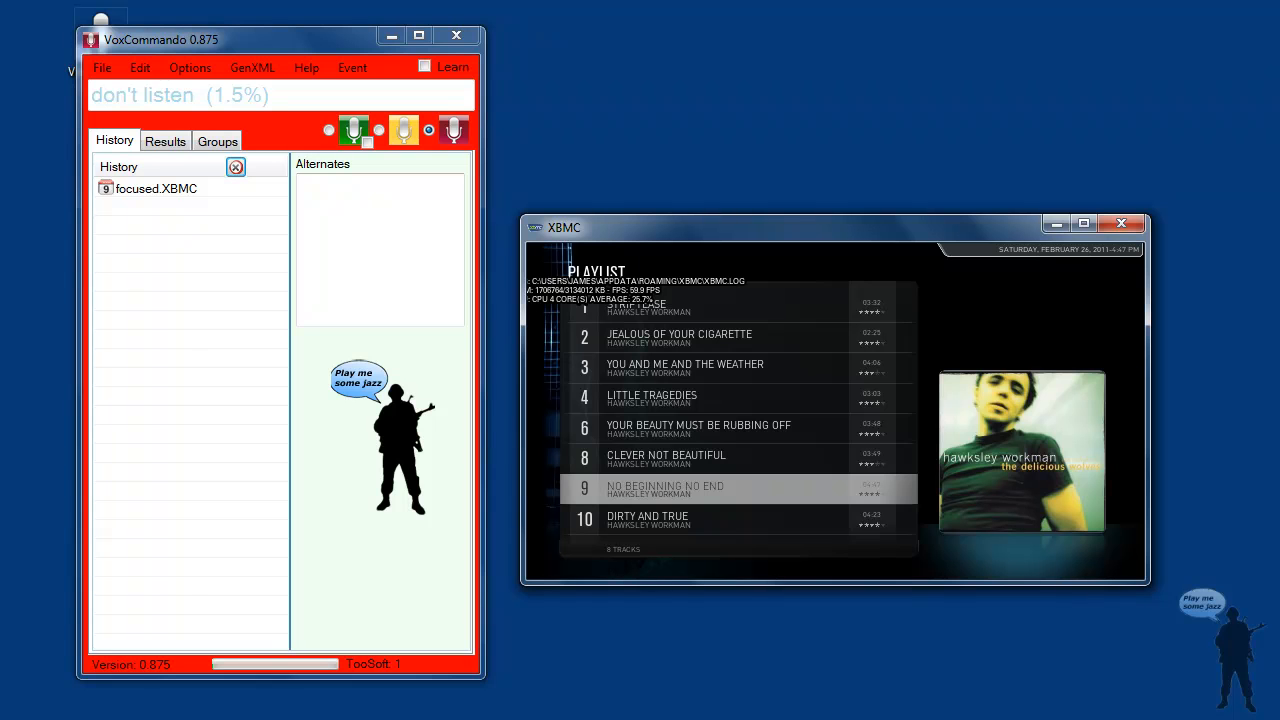
{"action": "left_click", "coordinate": [70, 719]}
{"action": "left_click_drag", "start_coordinate": [258, 17], "coordinate": [514, 40]}
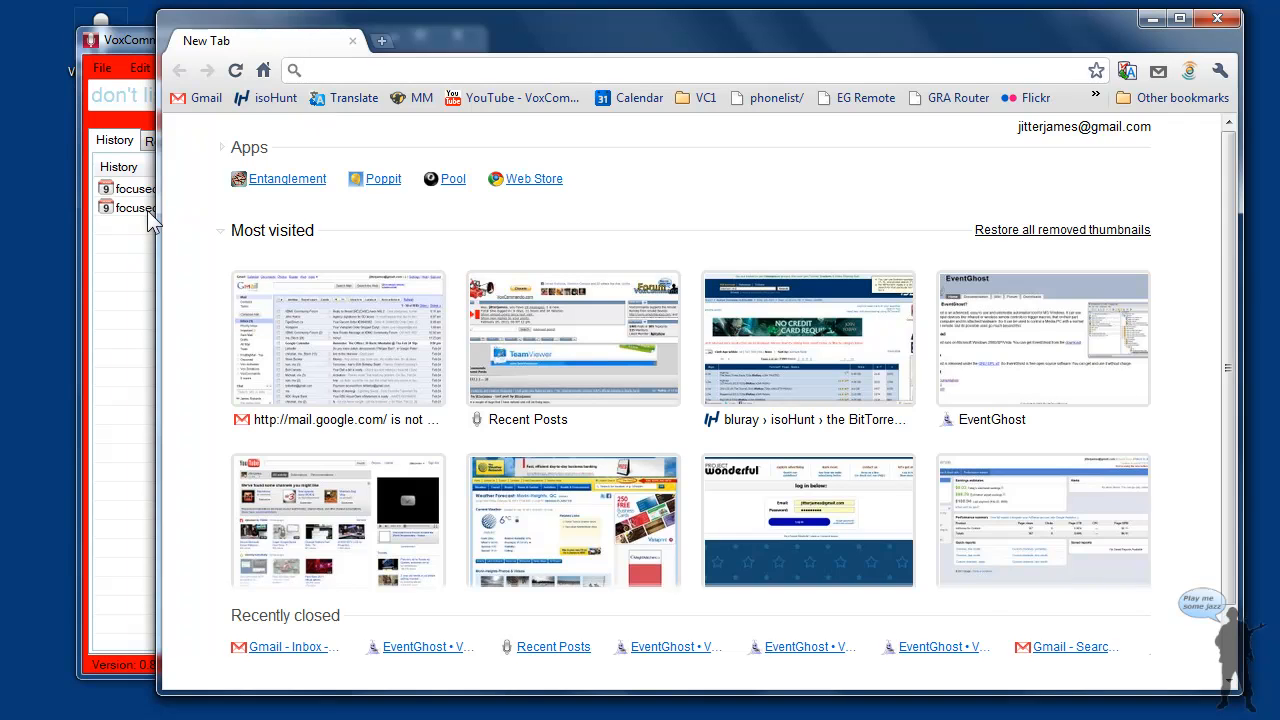
{"action": "left_click_drag", "start_coordinate": [158, 199], "coordinate": [466, 156]}
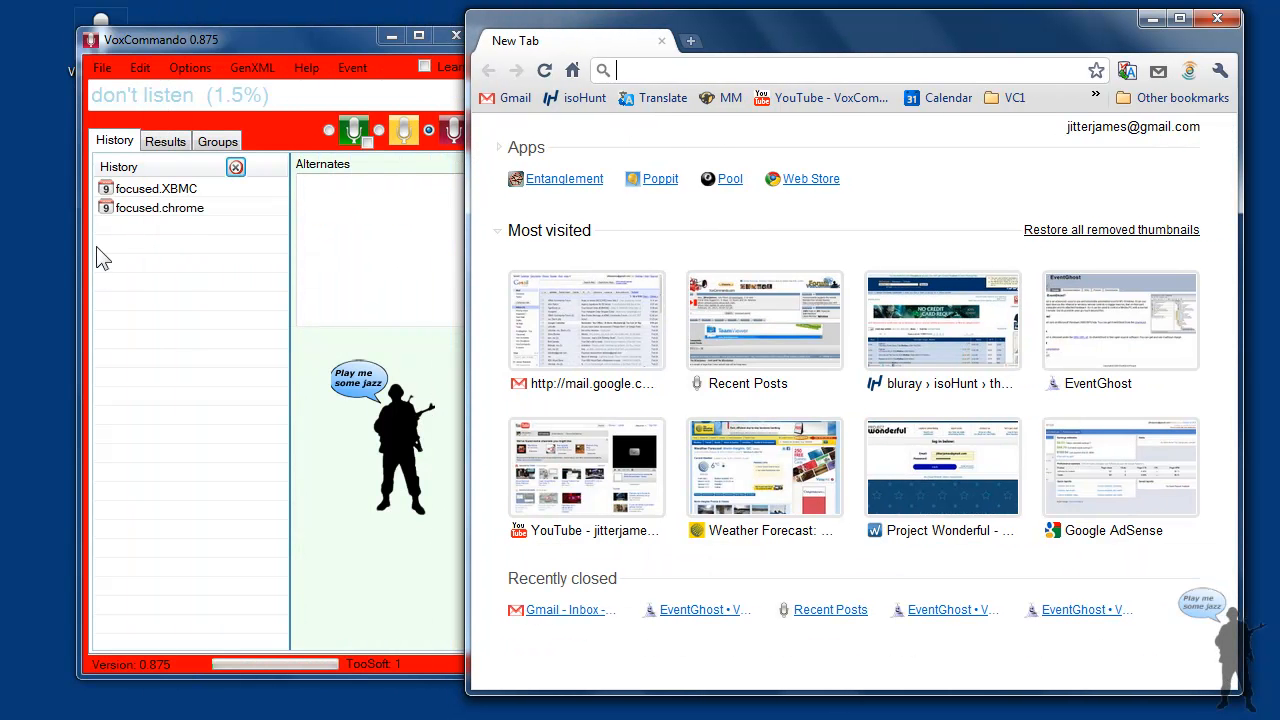
{"action": "left_click", "coordinate": [223, 209]}
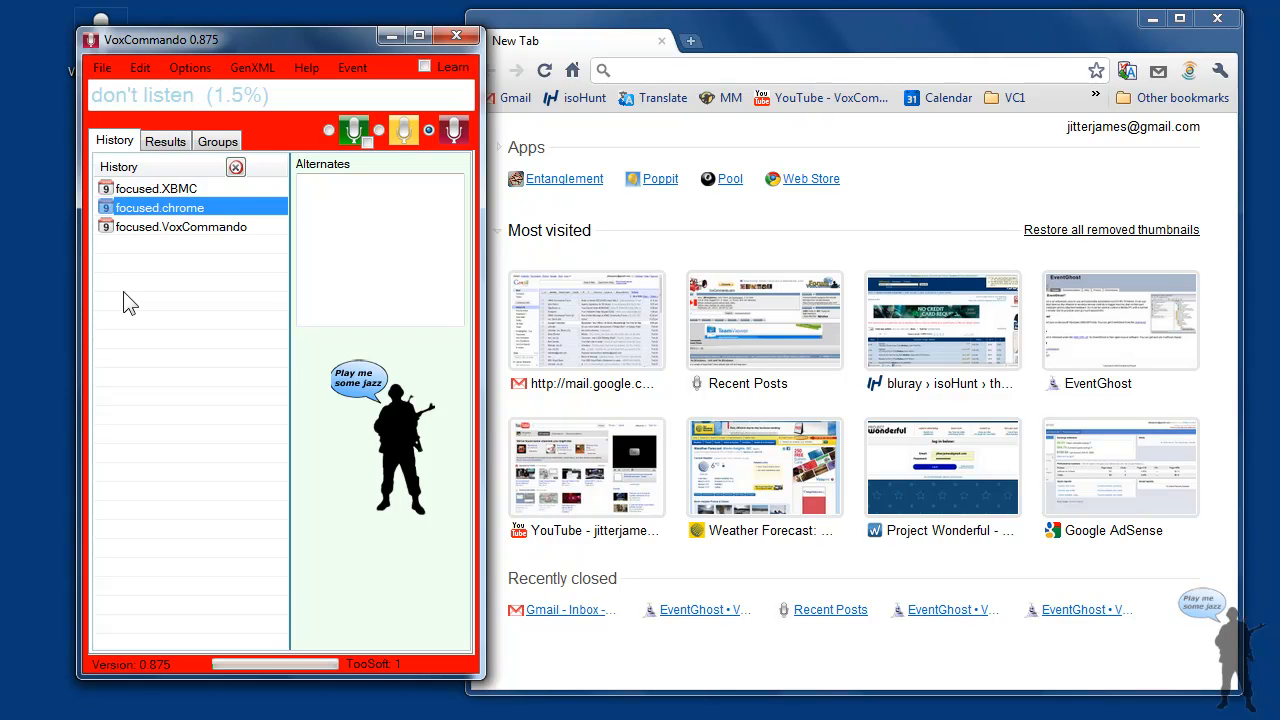
Display the command groups and generate the command help page after closing the blank Chrome window.
{"action": "left_click", "coordinate": [220, 145]}
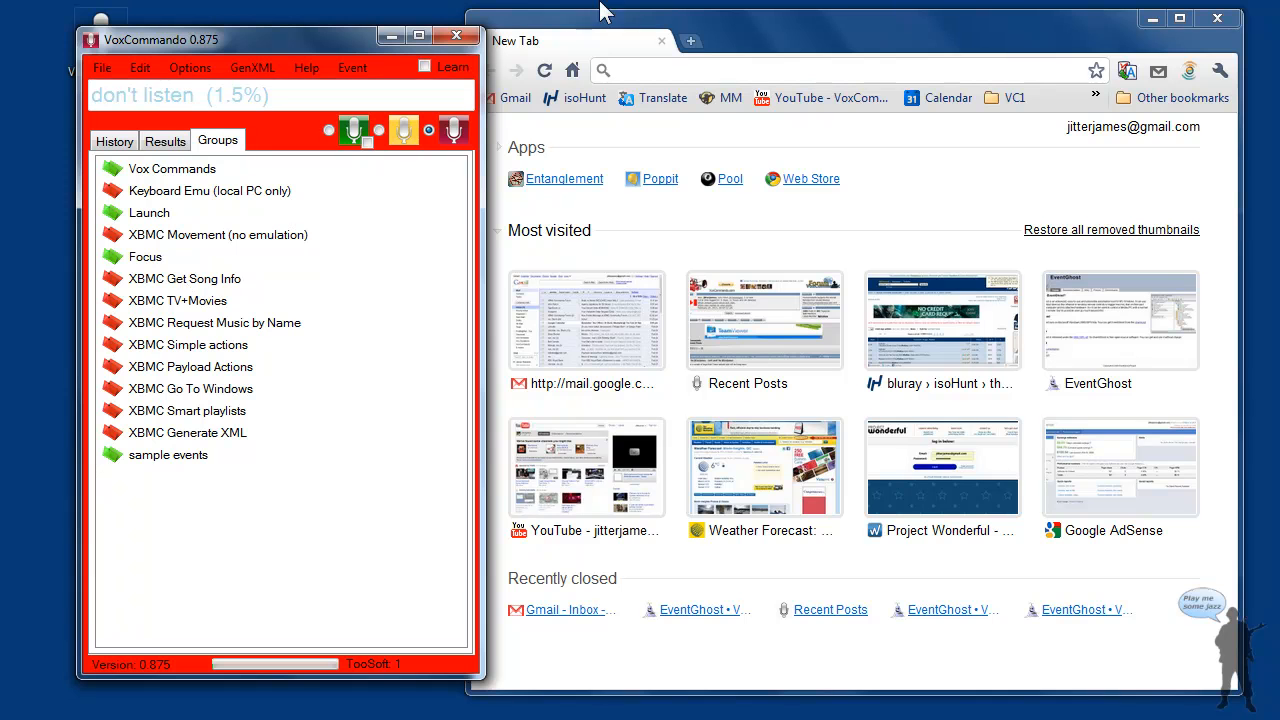
{"action": "left_click", "coordinate": [1217, 19]}
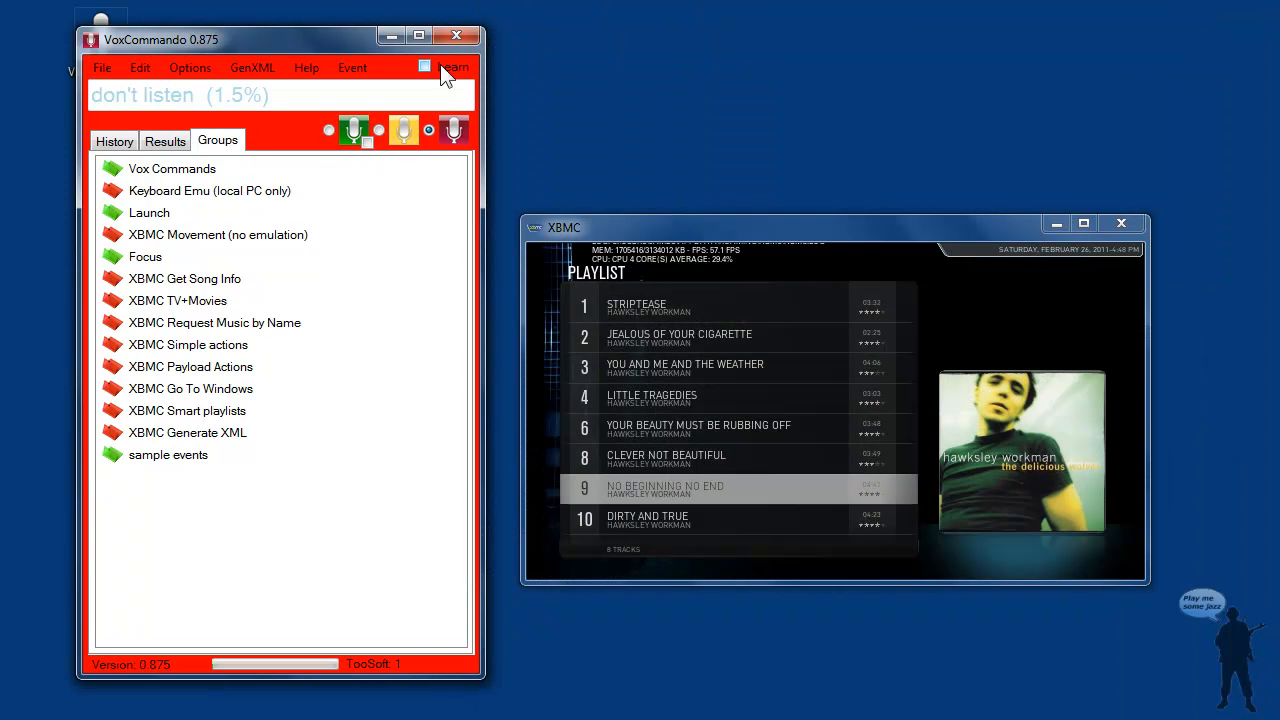
{"action": "left_click", "coordinate": [307, 73]}
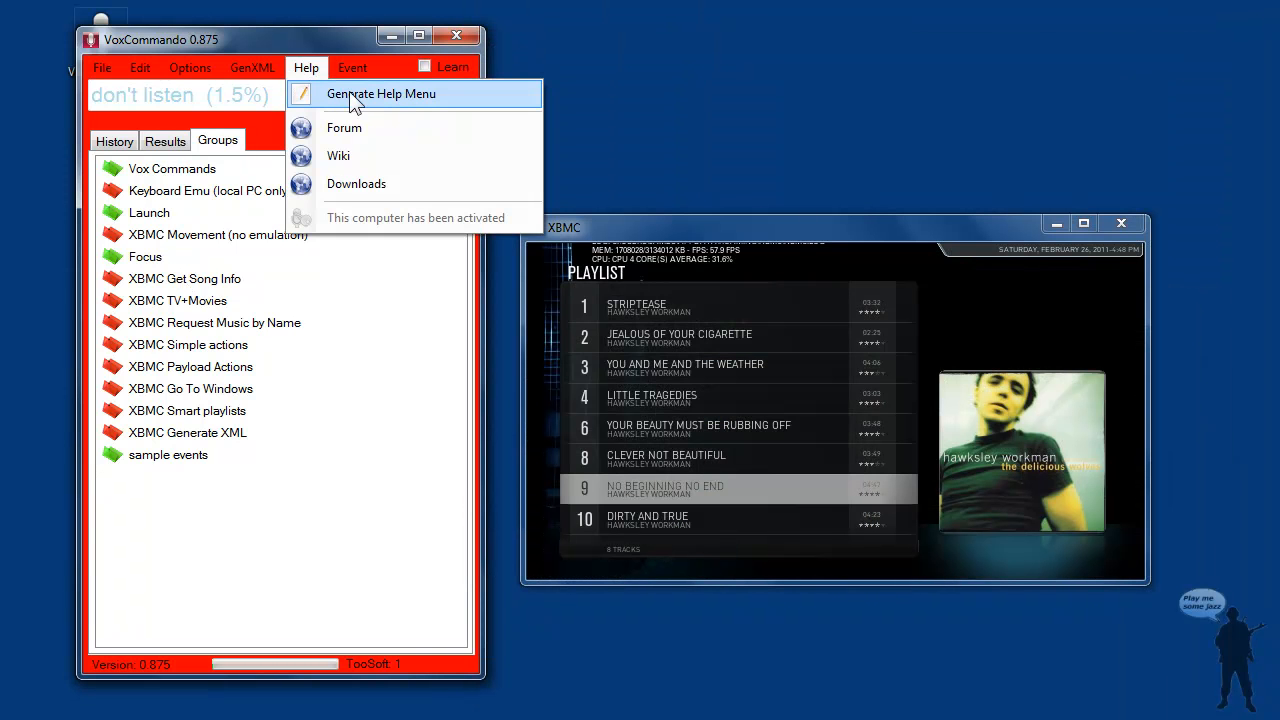
{"action": "left_click", "coordinate": [351, 91]}
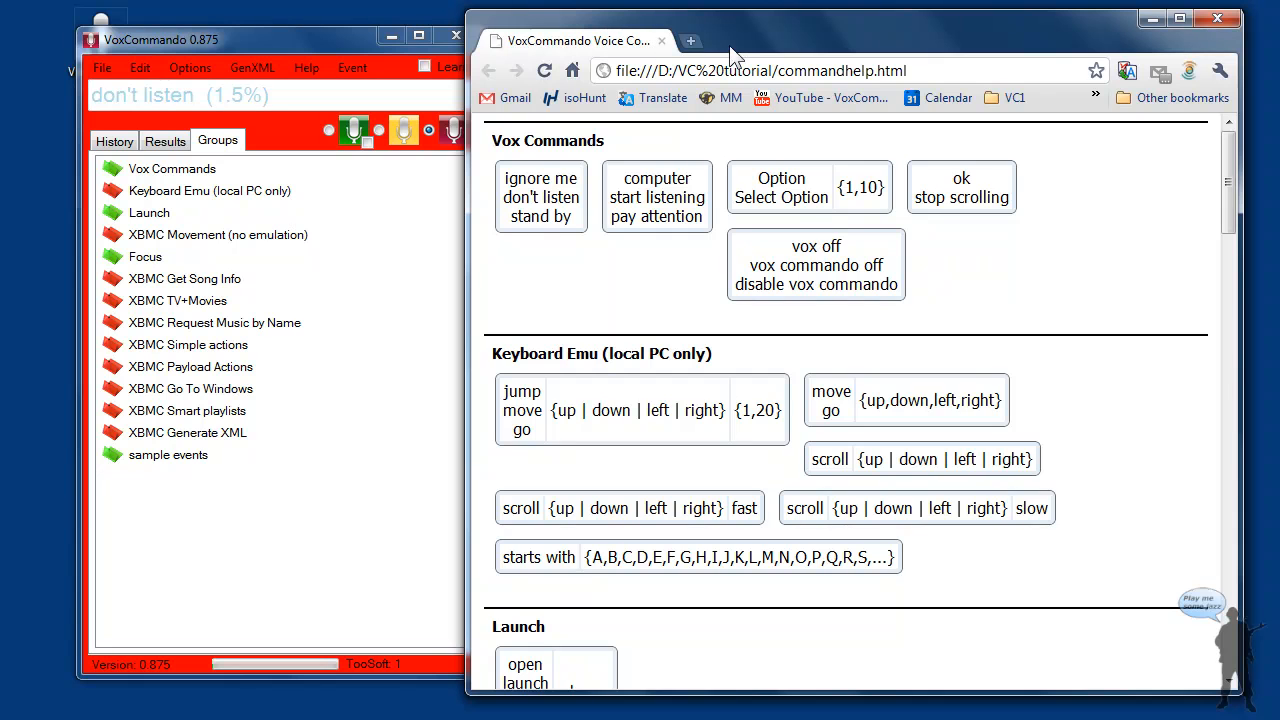
Examine the voice commands on the help page down to XBMC Get Song Info and highlight "show song info".
{"action": "scroll", "coordinate": [603, 360], "scroll_direction": "down", "scroll_amount": 2}
{"action": "scroll", "coordinate": [603, 360], "scroll_direction": "down", "scroll_amount": 2}
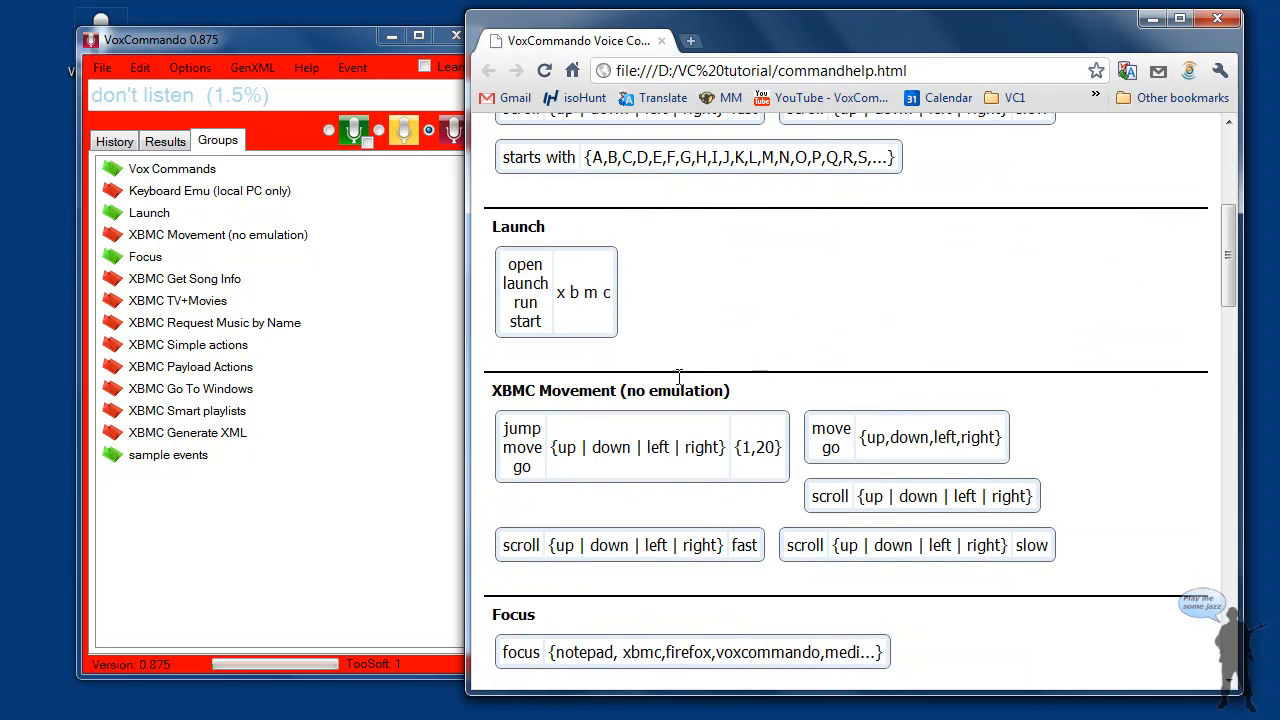
{"action": "scroll", "coordinate": [695, 289], "scroll_direction": "down", "scroll_amount": 1}
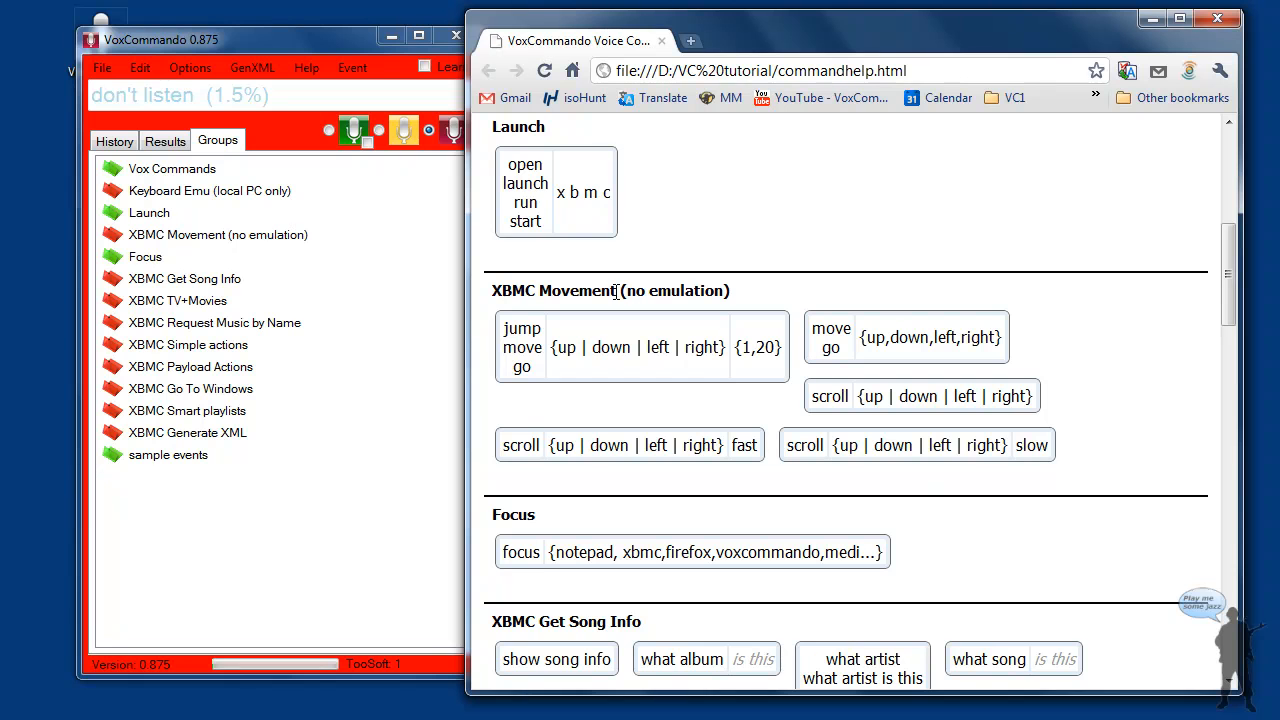
{"action": "scroll", "coordinate": [550, 317], "scroll_direction": "down", "scroll_amount": 2}
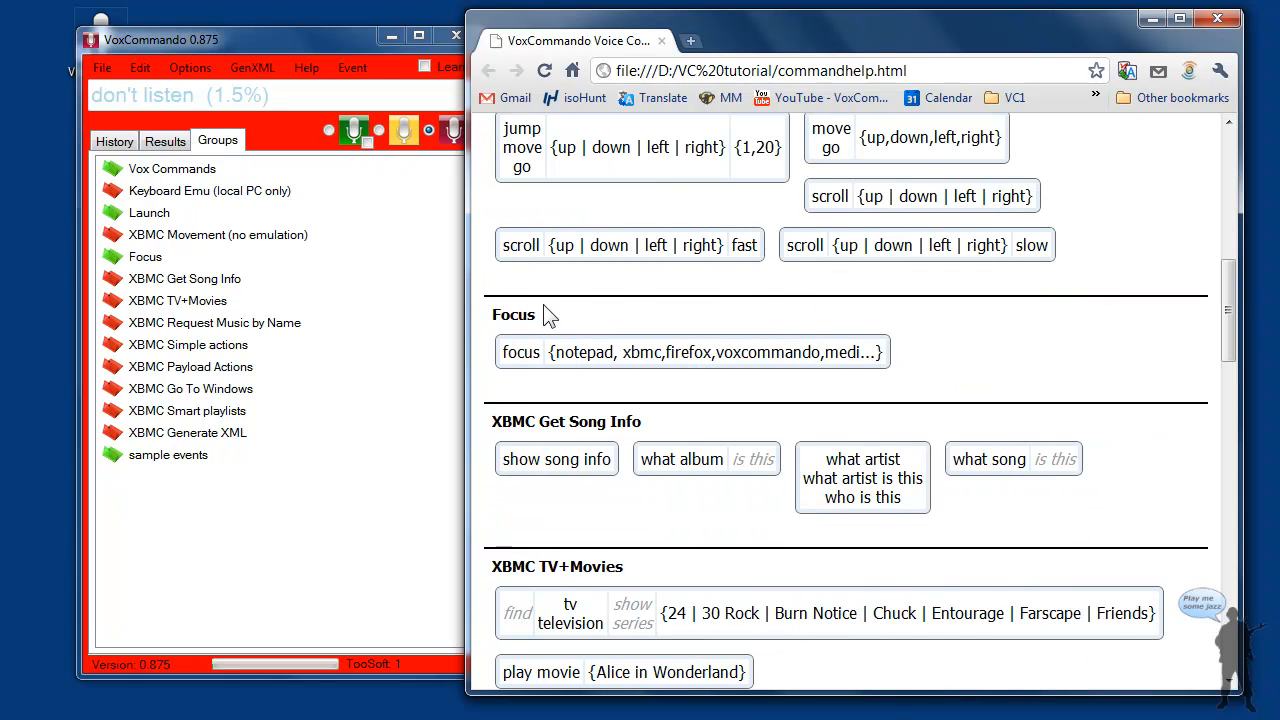
{"action": "scroll", "coordinate": [549, 316], "scroll_direction": "down", "scroll_amount": 1}
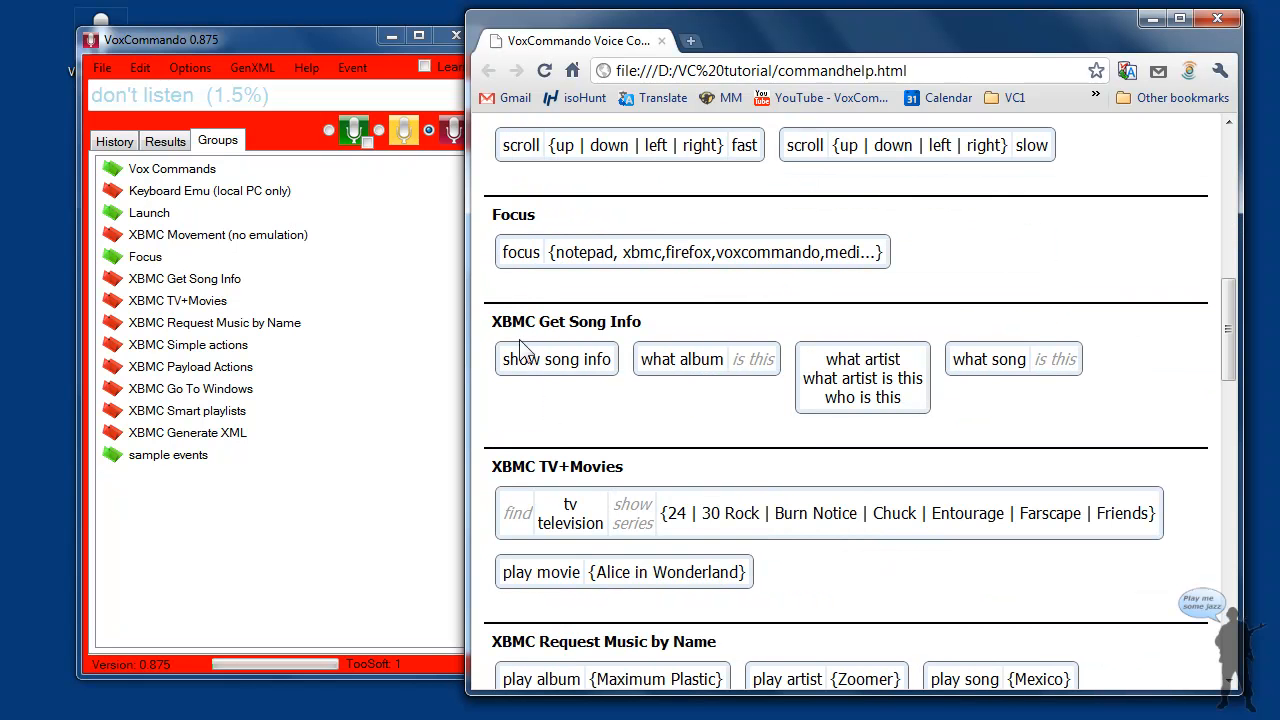
{"action": "left_click_drag", "start_coordinate": [506, 360], "coordinate": [616, 362]}
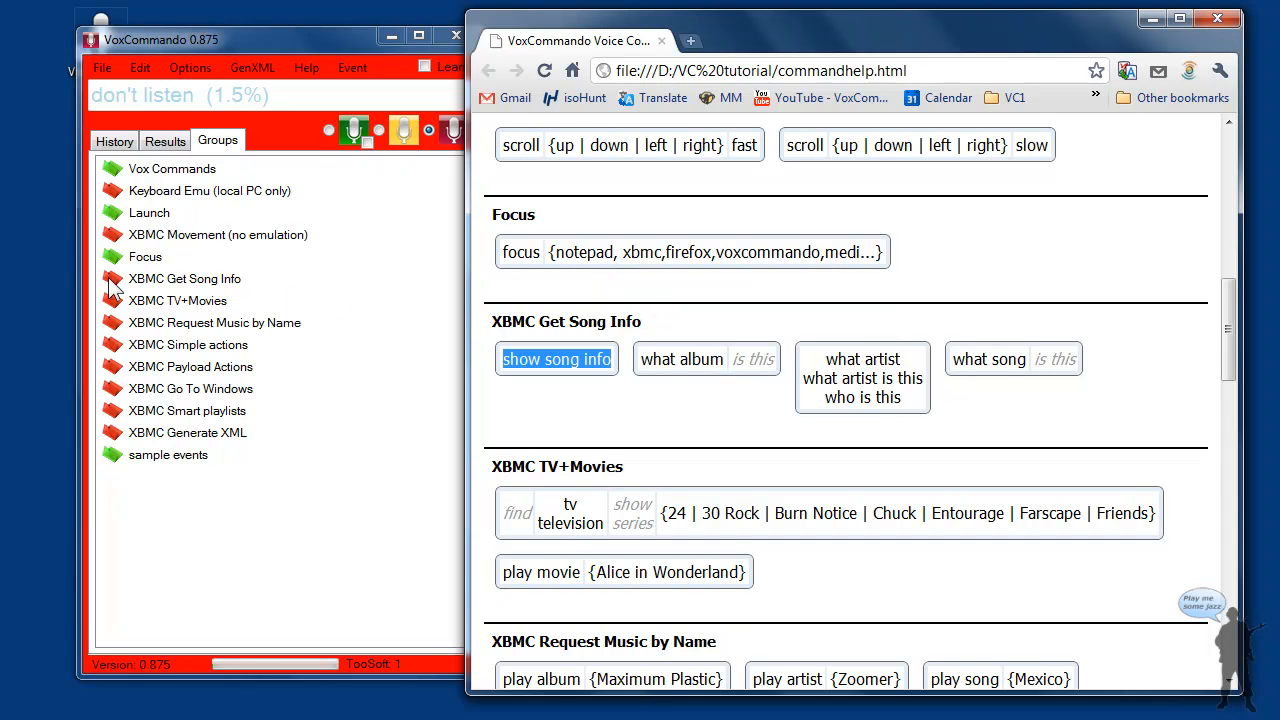
Put VoxCommando on standby and open the Command Tree Editor beside the displayed list of command groups.
{"action": "left_click", "coordinate": [302, 31]}
{"action": "left_click", "coordinate": [380, 130]}
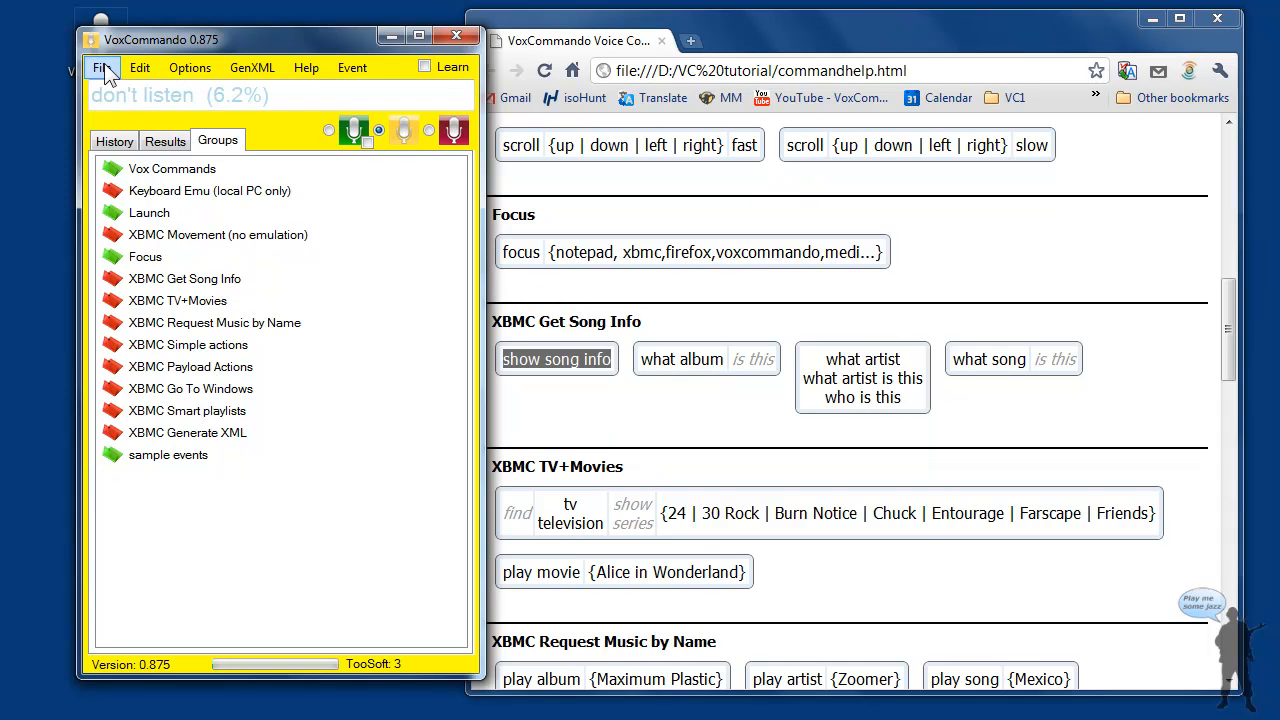
{"action": "left_click", "coordinate": [110, 144]}
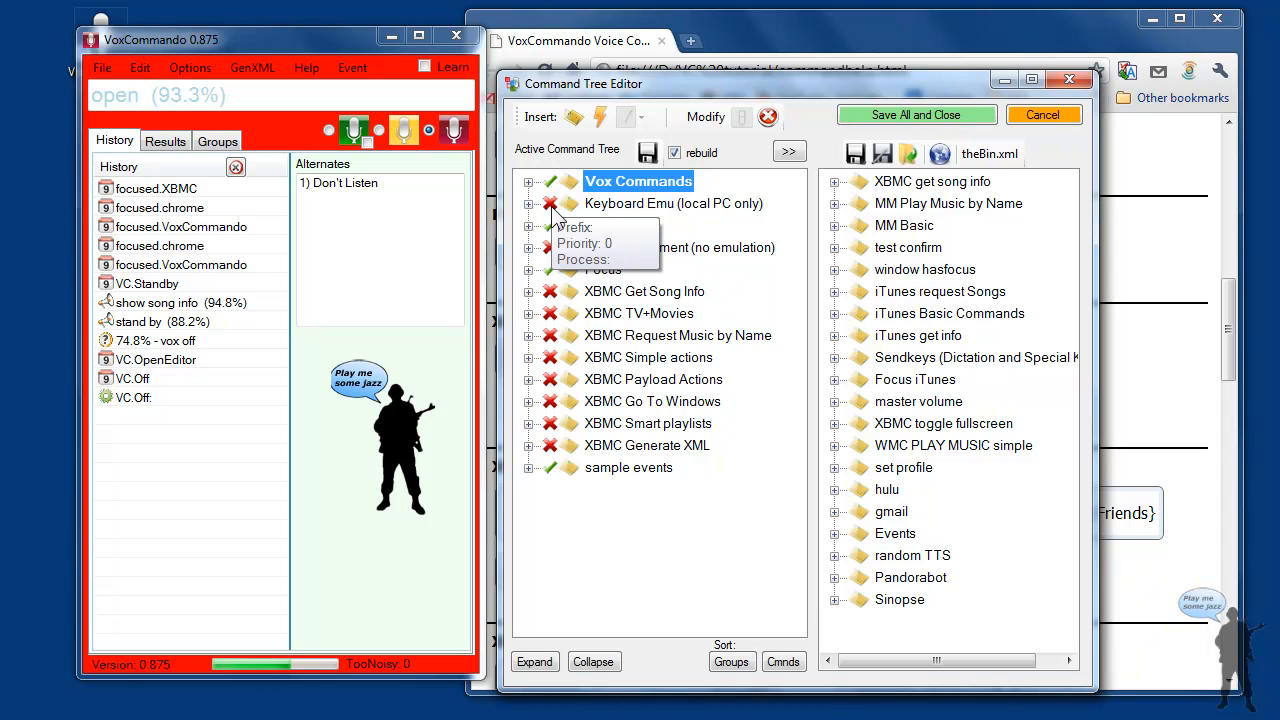
{"action": "left_click", "coordinate": [207, 143]}
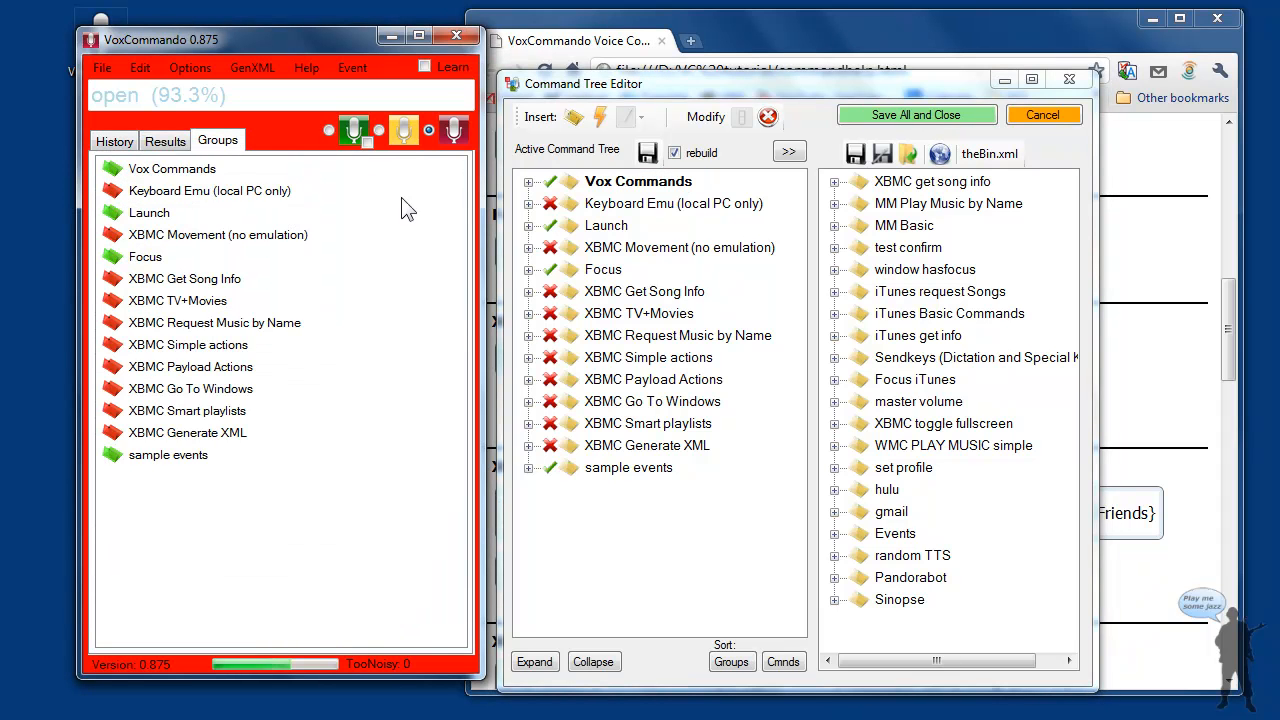
{"action": "left_click_drag", "start_coordinate": [575, 84], "coordinate": [549, 103]}
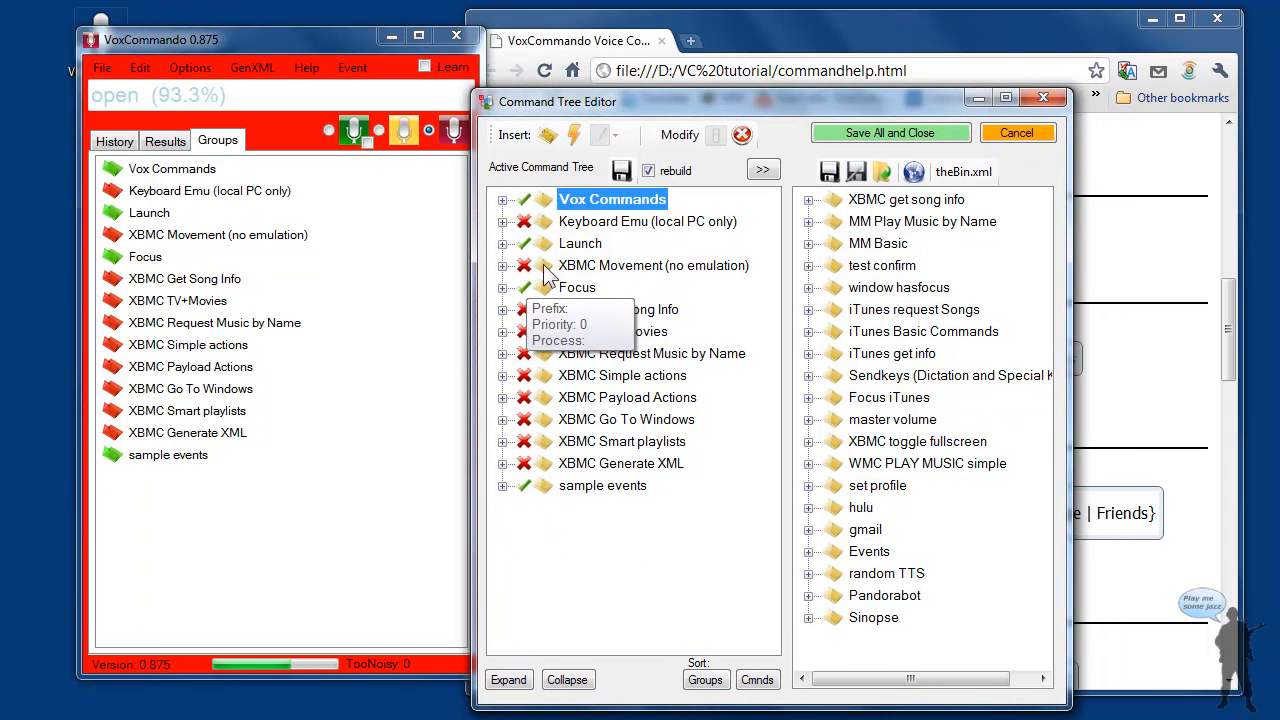
Enable the XBMC Movement (no emulation) group in the active command tree and disable it again.
{"action": "right_click", "coordinate": [576, 270]}
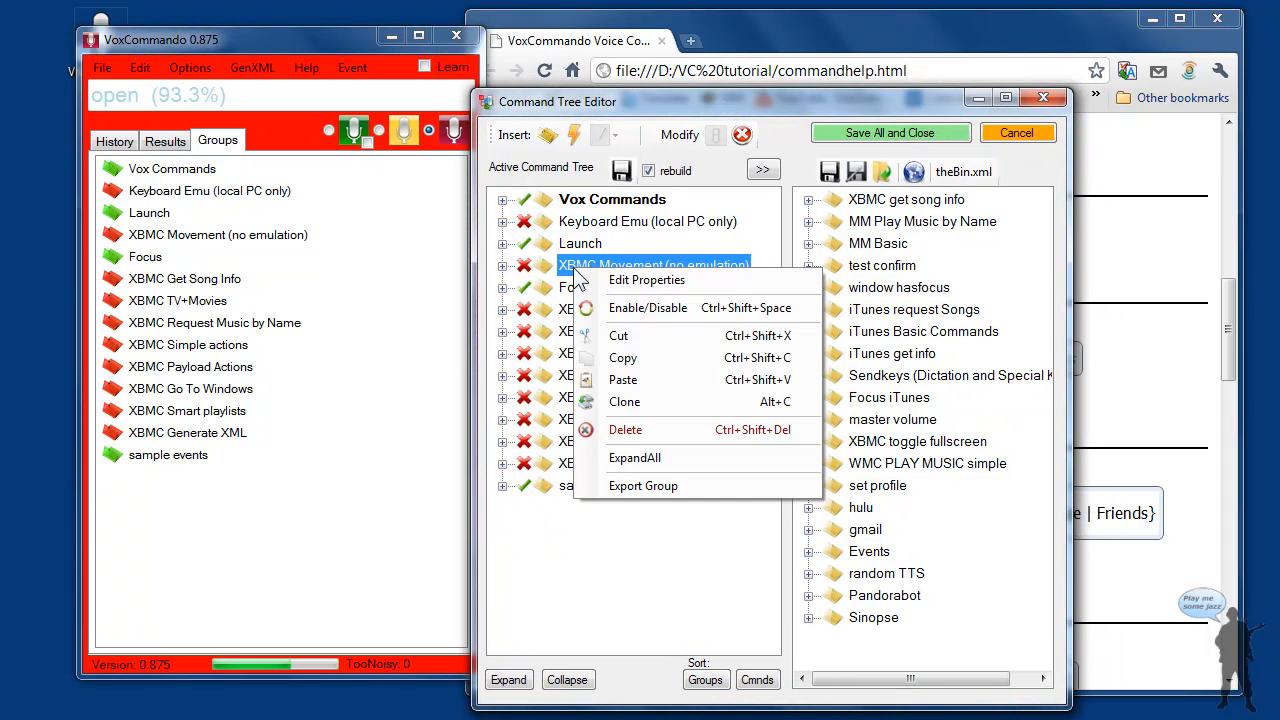
{"action": "left_click", "coordinate": [672, 309]}
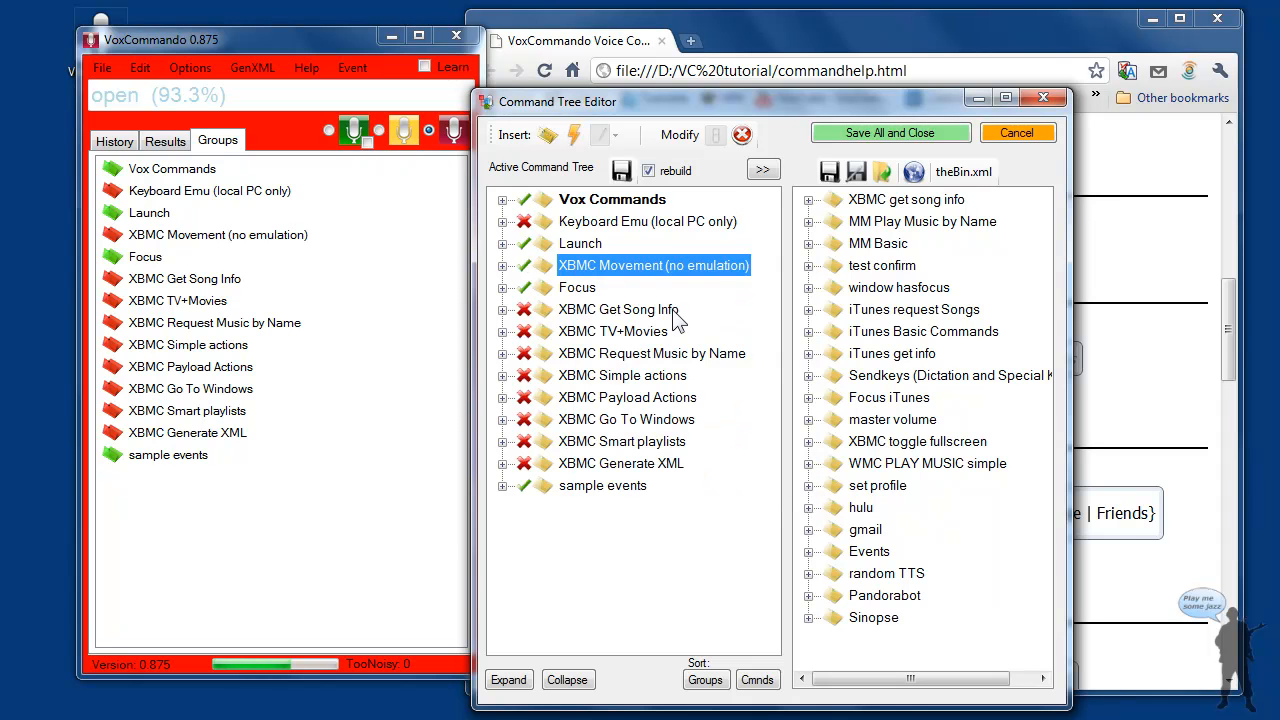
{"action": "right_click", "coordinate": [620, 264]}
{"action": "left_click", "coordinate": [652, 300]}
Insert a command named "XBMC got focus" in the sample events group and add the focused.XBMC event from the history to it.
{"action": "left_click", "coordinate": [502, 486]}
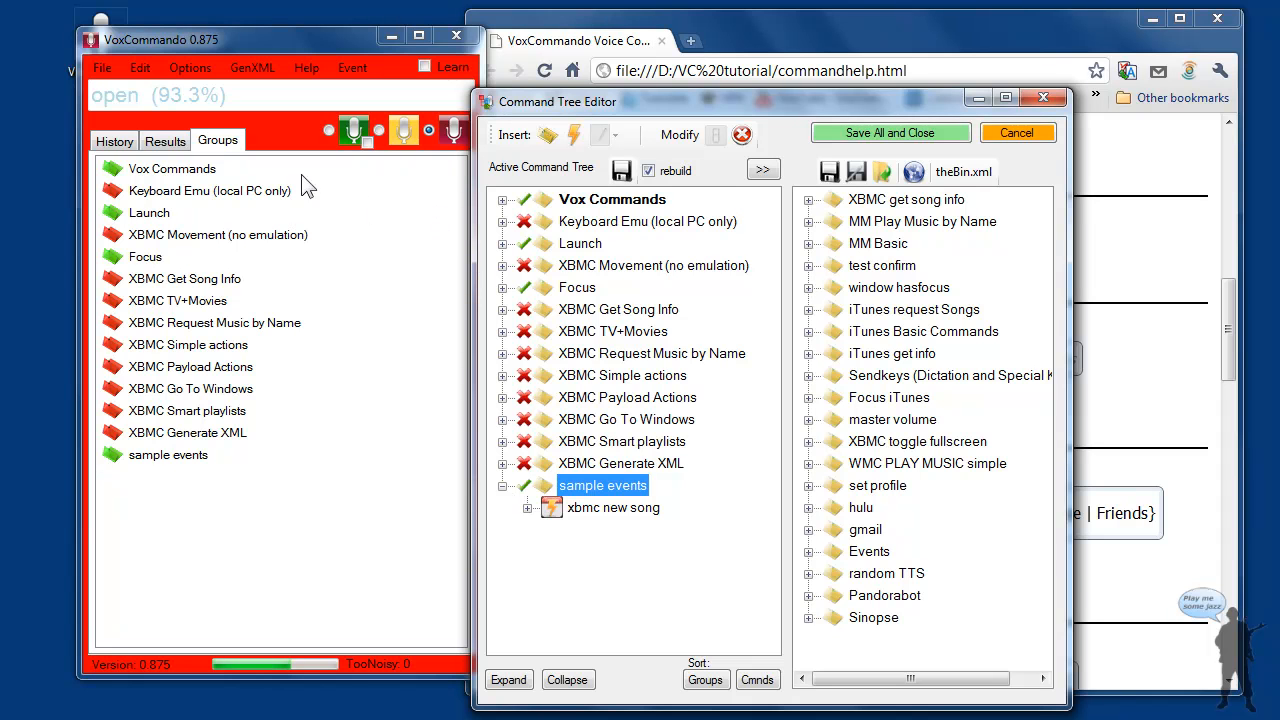
{"action": "left_click", "coordinate": [113, 142]}
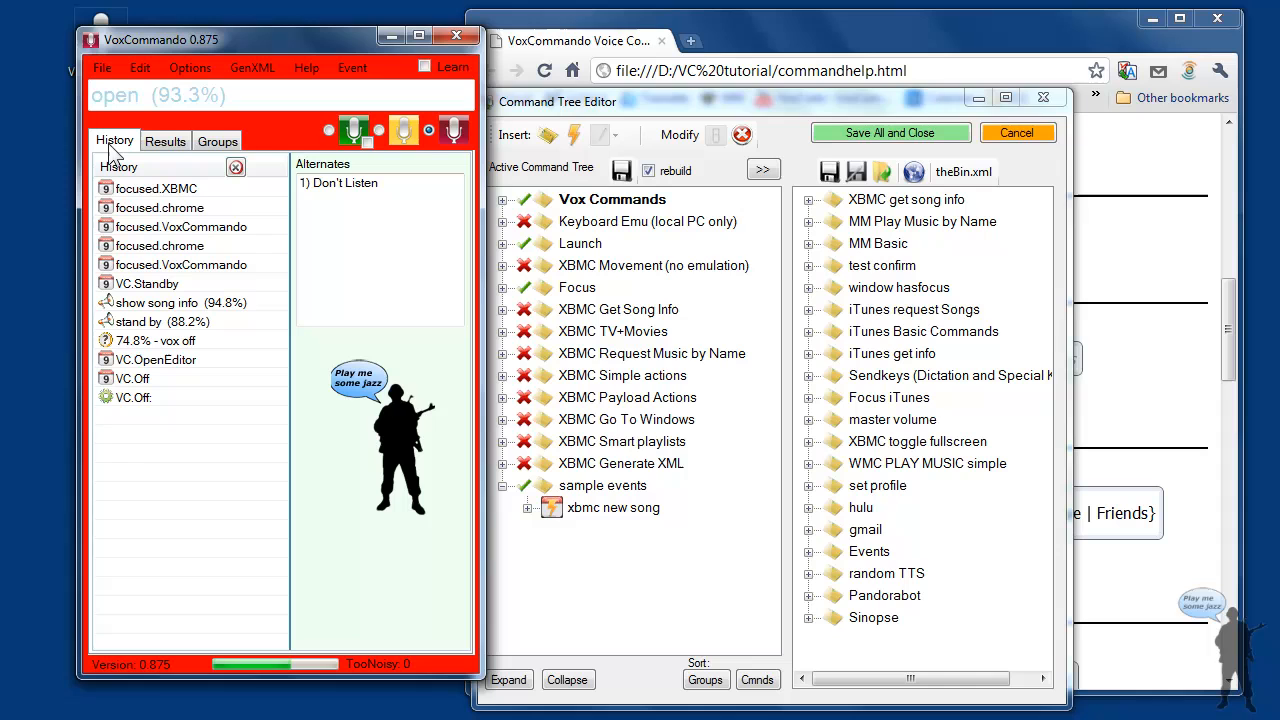
{"action": "left_click", "coordinate": [575, 137]}
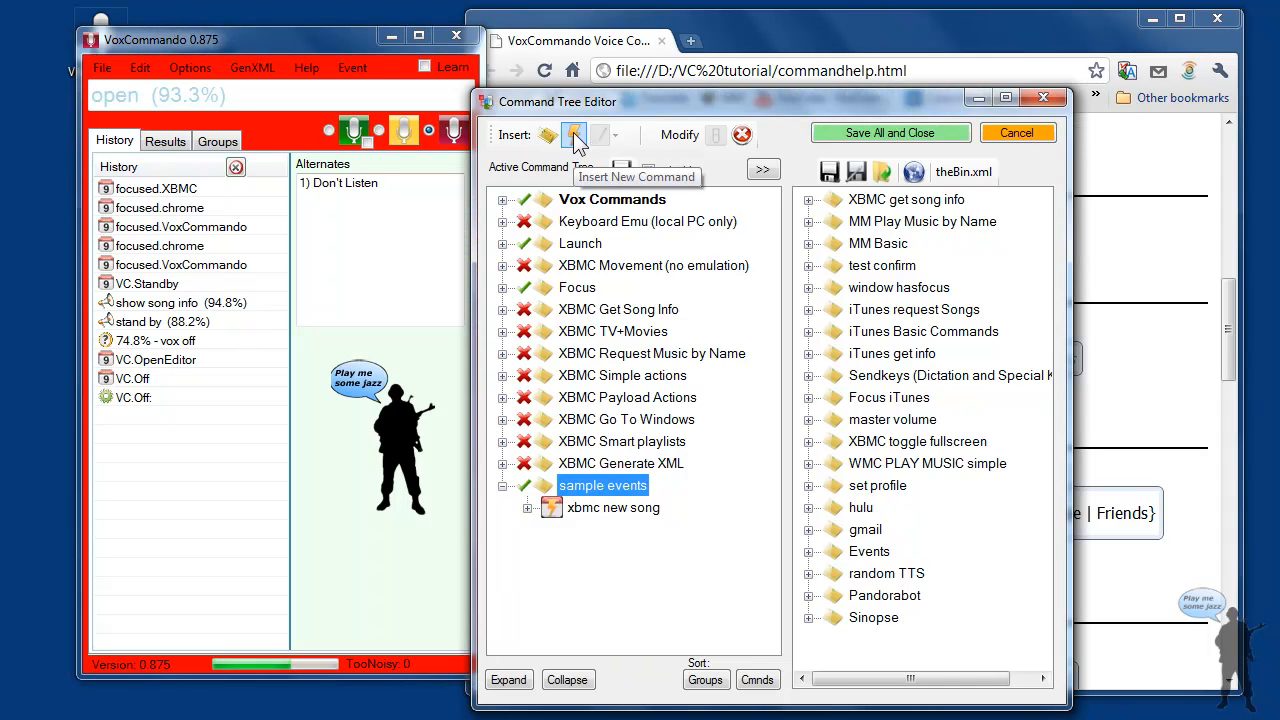
{"action": "left_click", "coordinate": [574, 138]}
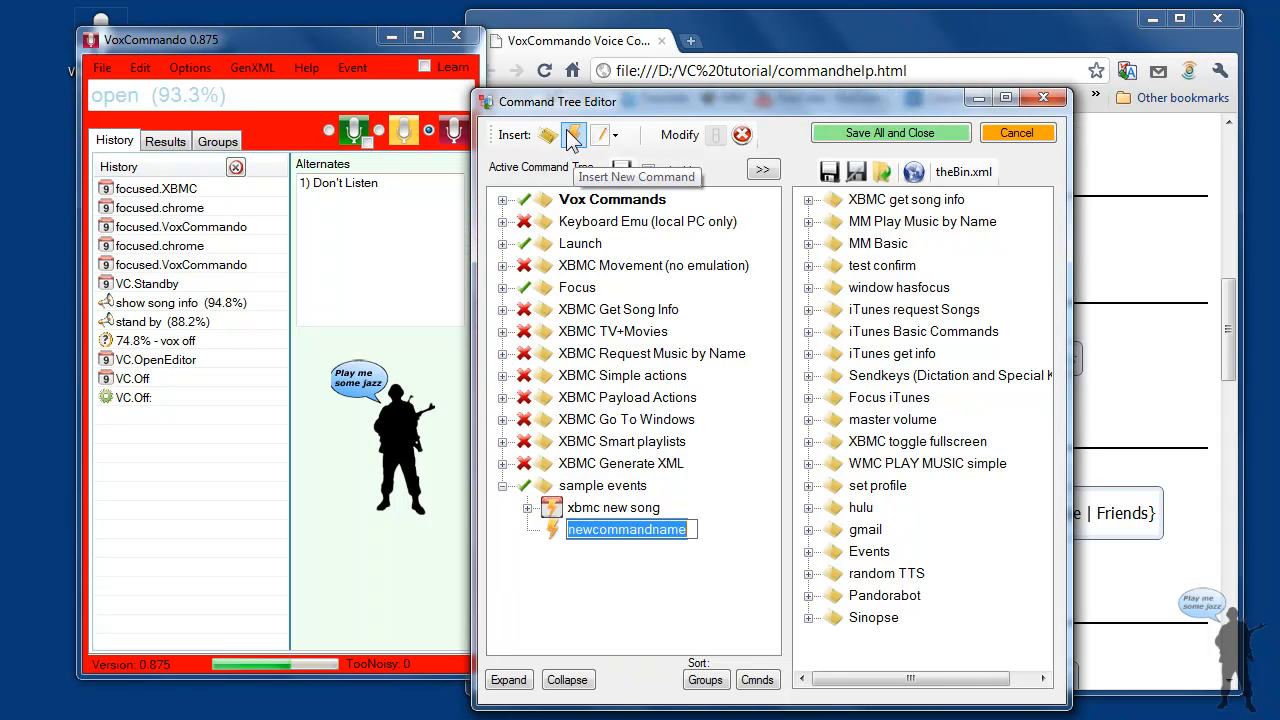
{"action": "type", "text": "XBMC"}
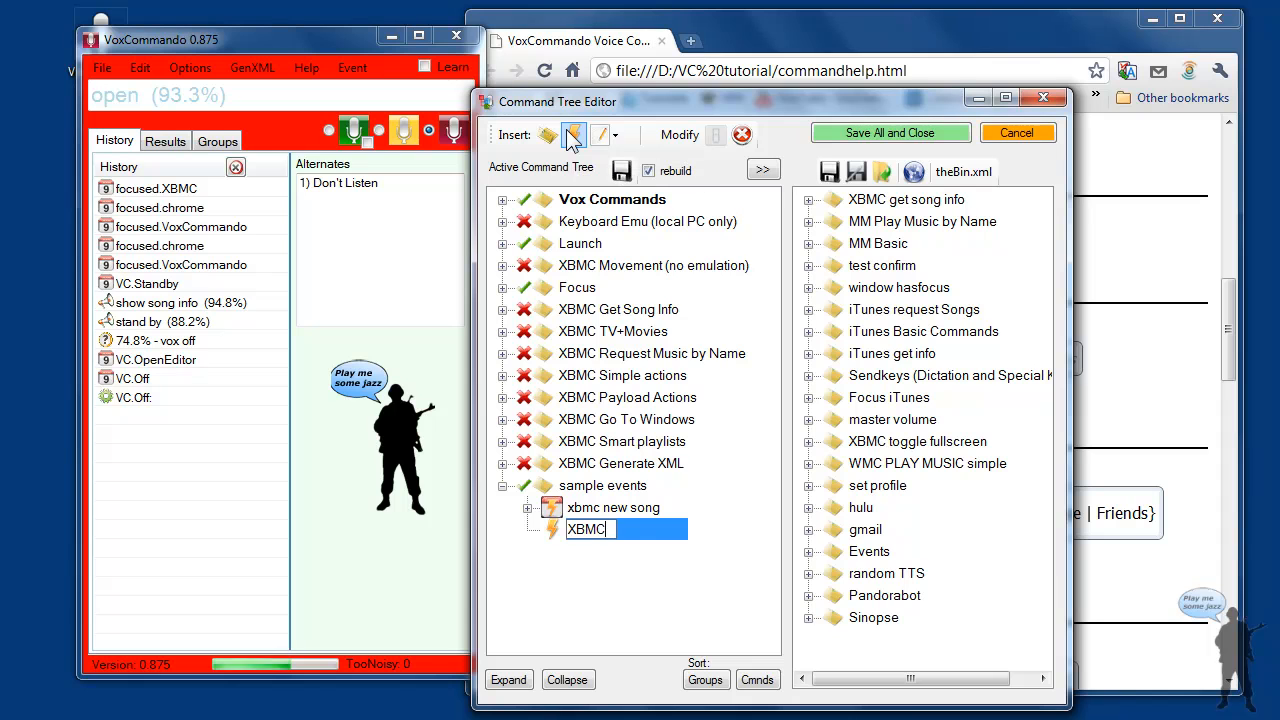
{"action": "type", "text": " got focus"}
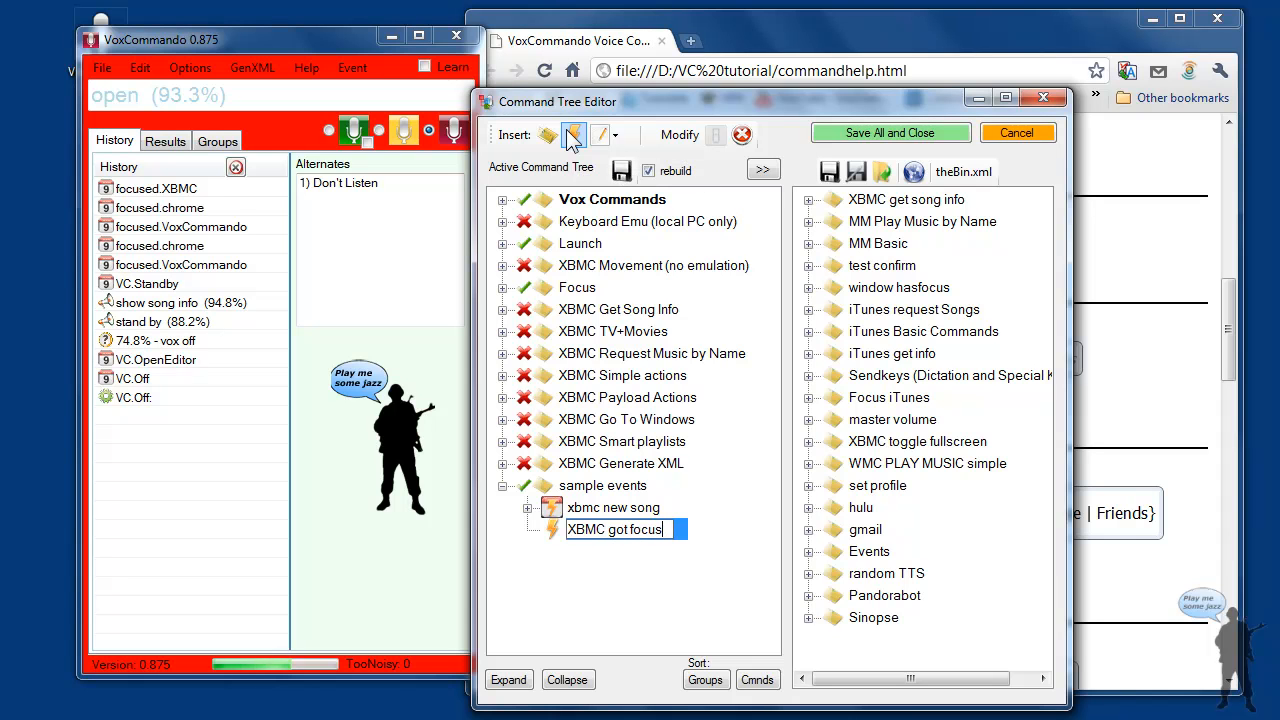
{"action": "key", "text": "Return"}
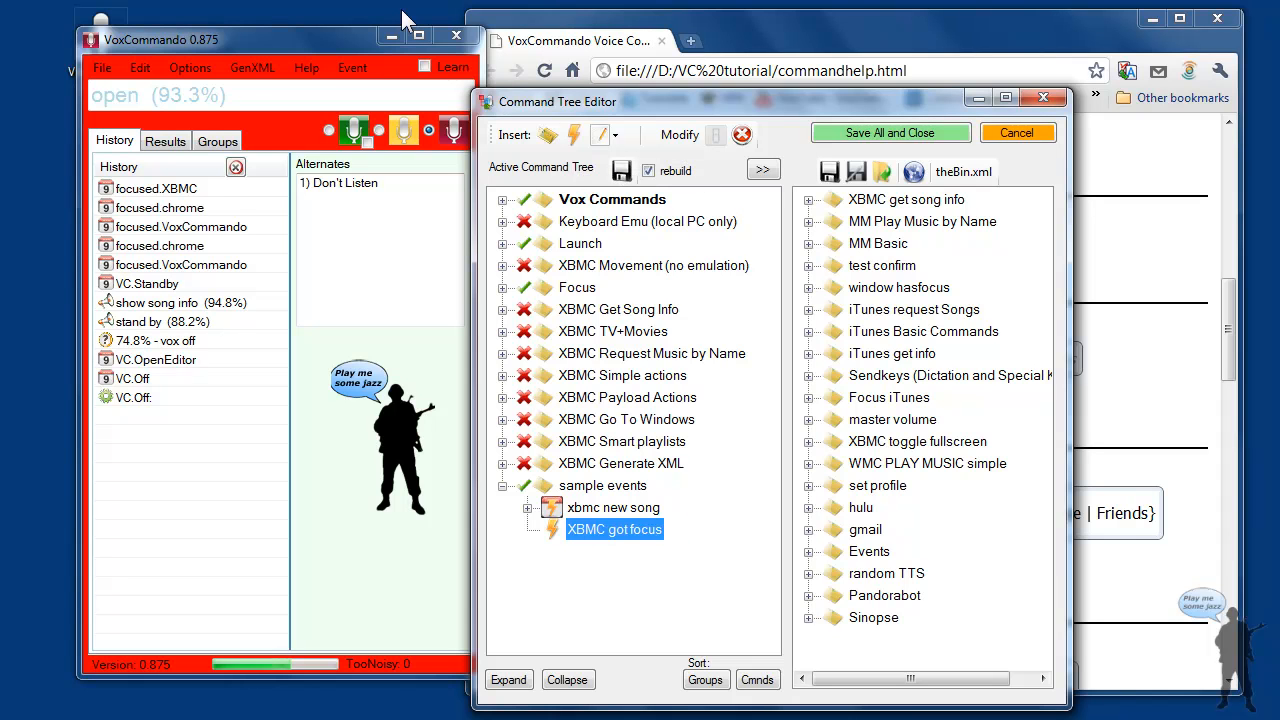
{"action": "left_click_drag", "start_coordinate": [152, 194], "coordinate": [243, 272]}
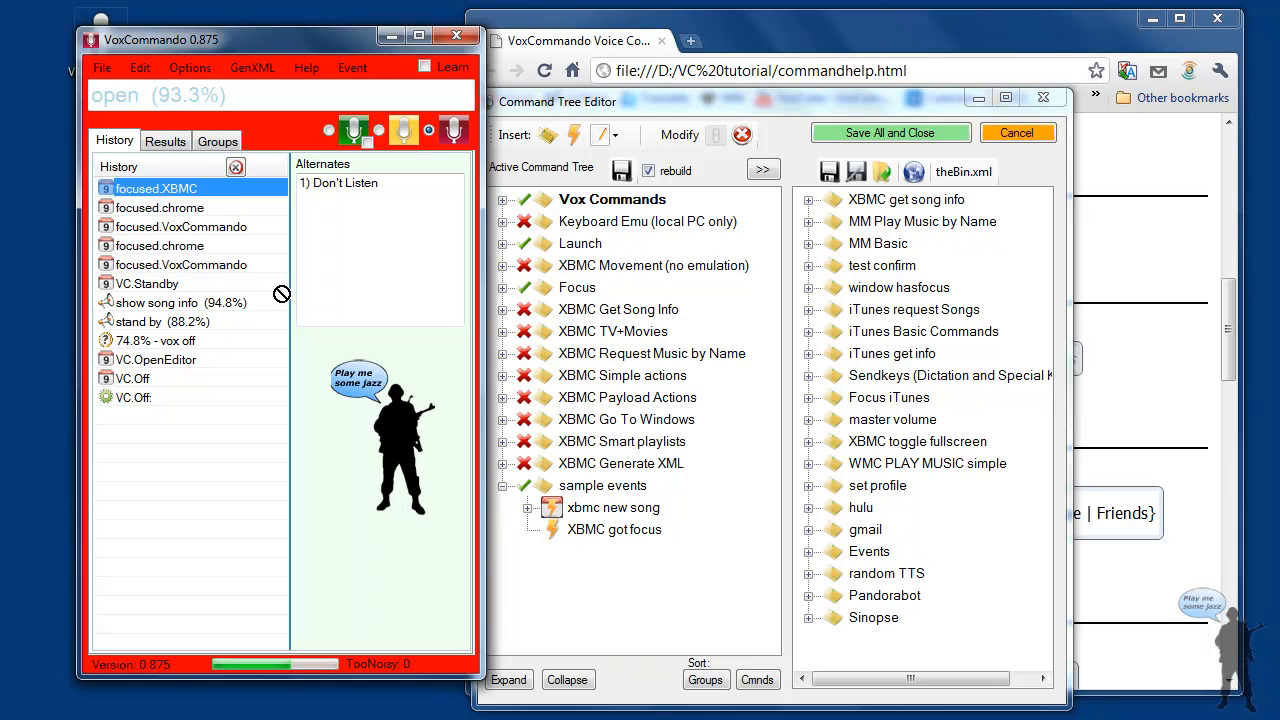
{"action": "left_click_drag", "start_coordinate": [595, 535], "coordinate": [598, 529]}
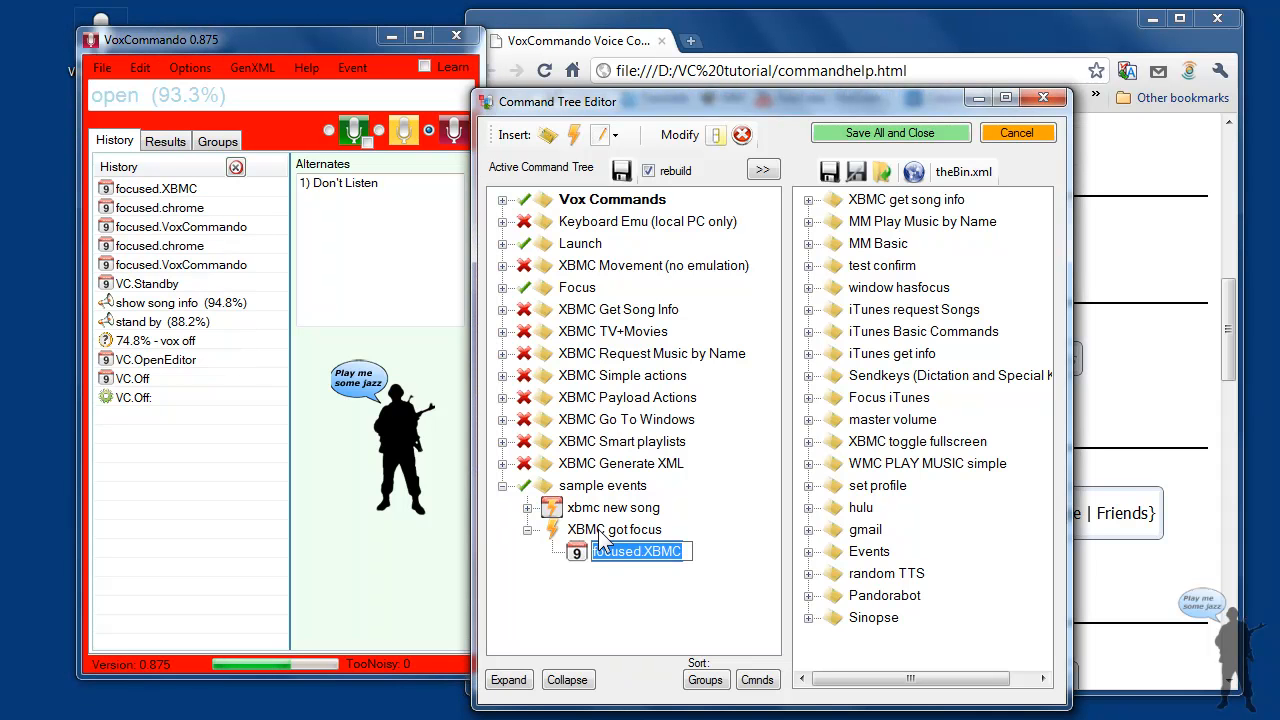
Open the XBMC got focus command for editing and add a VC.EnableGroup action to it.
{"action": "double_click", "coordinate": [598, 529]}
{"action": "left_click_drag", "start_coordinate": [255, 167], "coordinate": [319, 174]}
{"action": "left_click", "coordinate": [277, 293]}
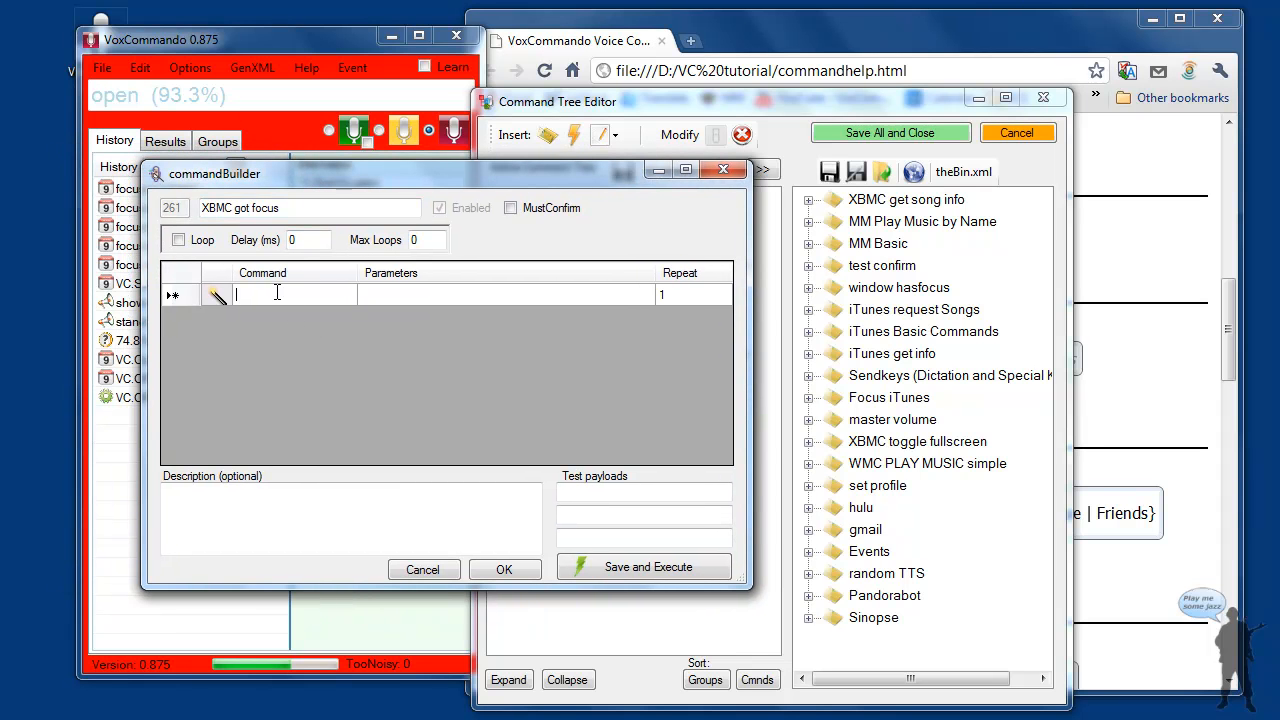
{"action": "type", "text": "v"}
{"action": "key", "text": "Down"}
{"action": "key", "text": "Down"}
{"action": "key", "text": "Down"}
{"action": "key", "text": "Return"}
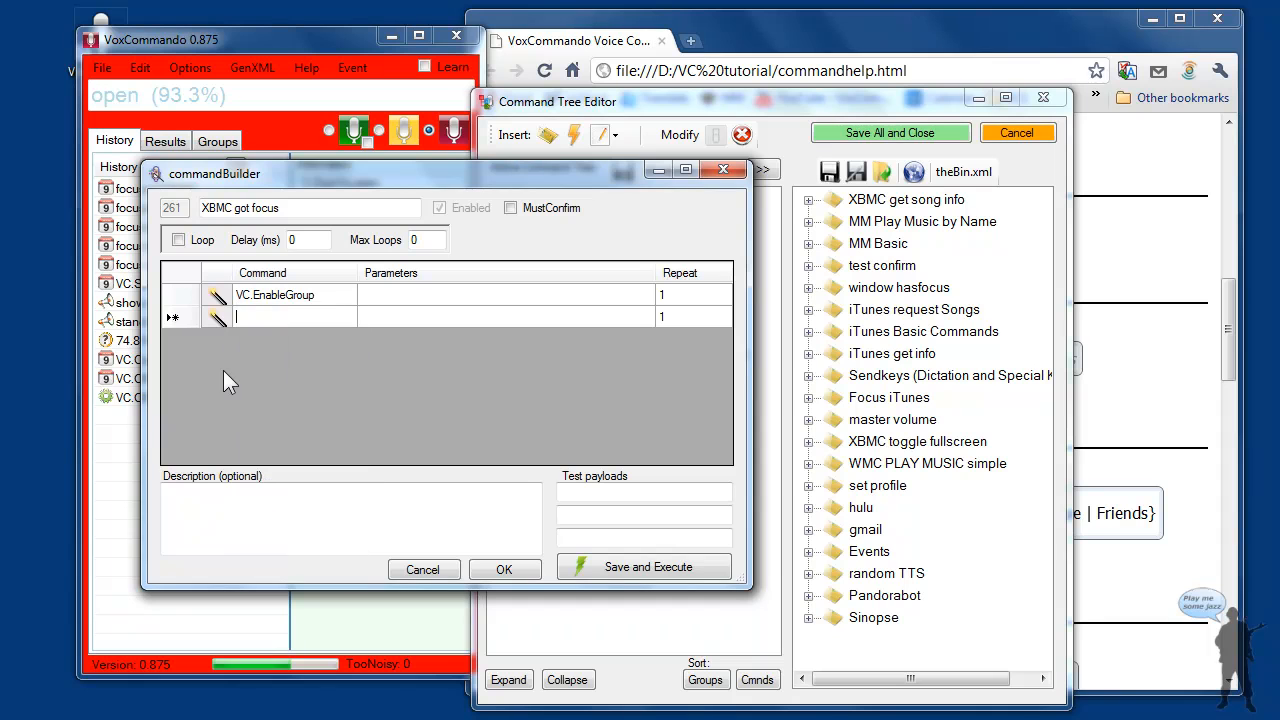
Change the action to VC.EnableGroup* with the parameter XBMC and confirm the command.
{"action": "left_click", "coordinate": [327, 294]}
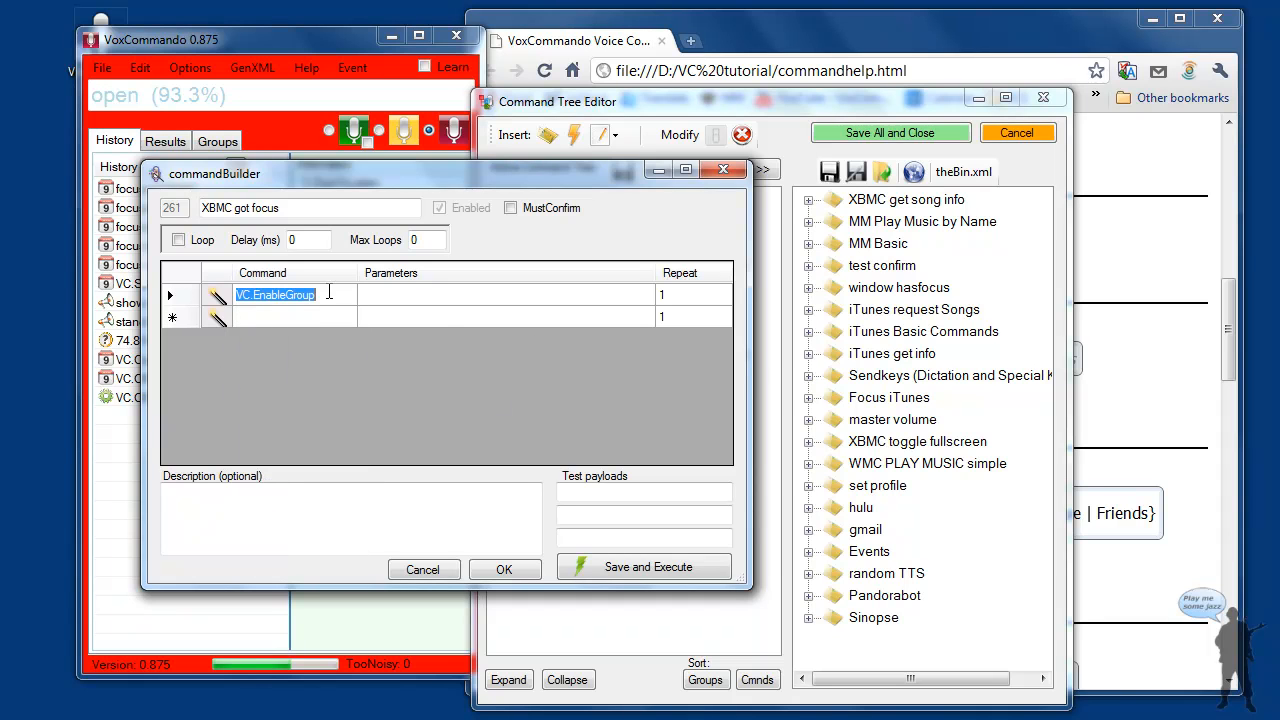
{"action": "left_click", "coordinate": [328, 293]}
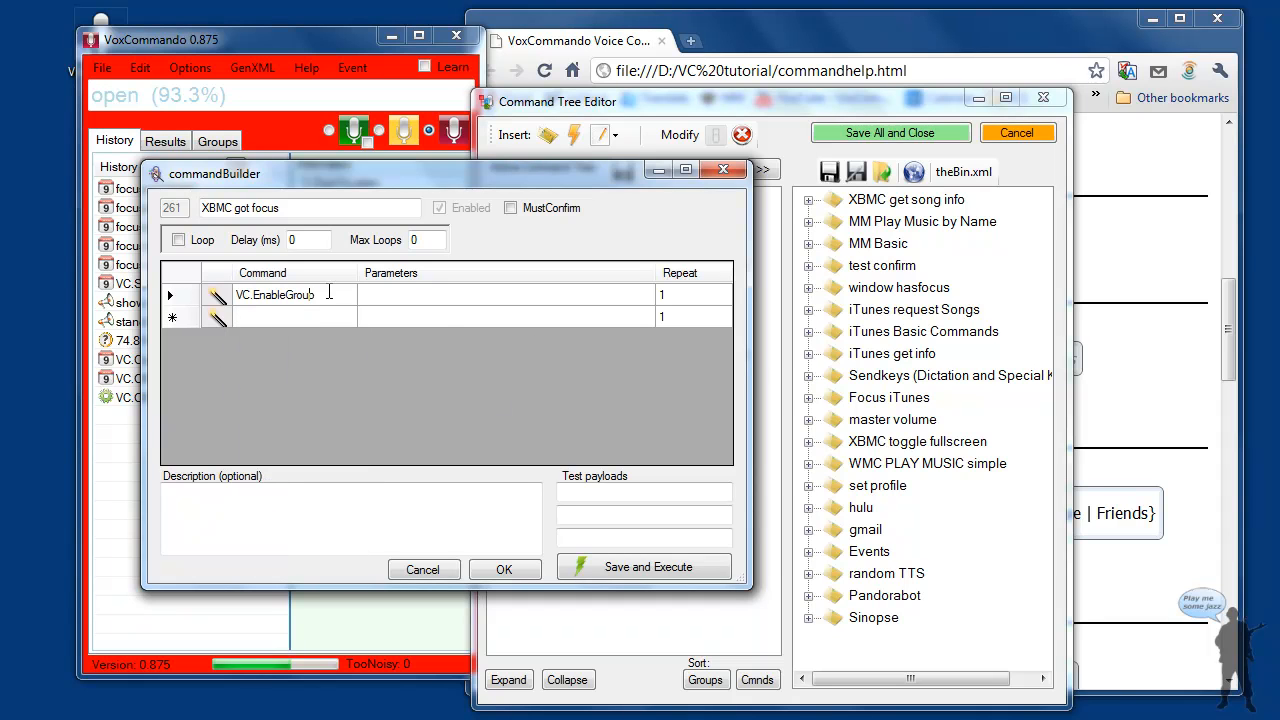
{"action": "type", "text": "*"}
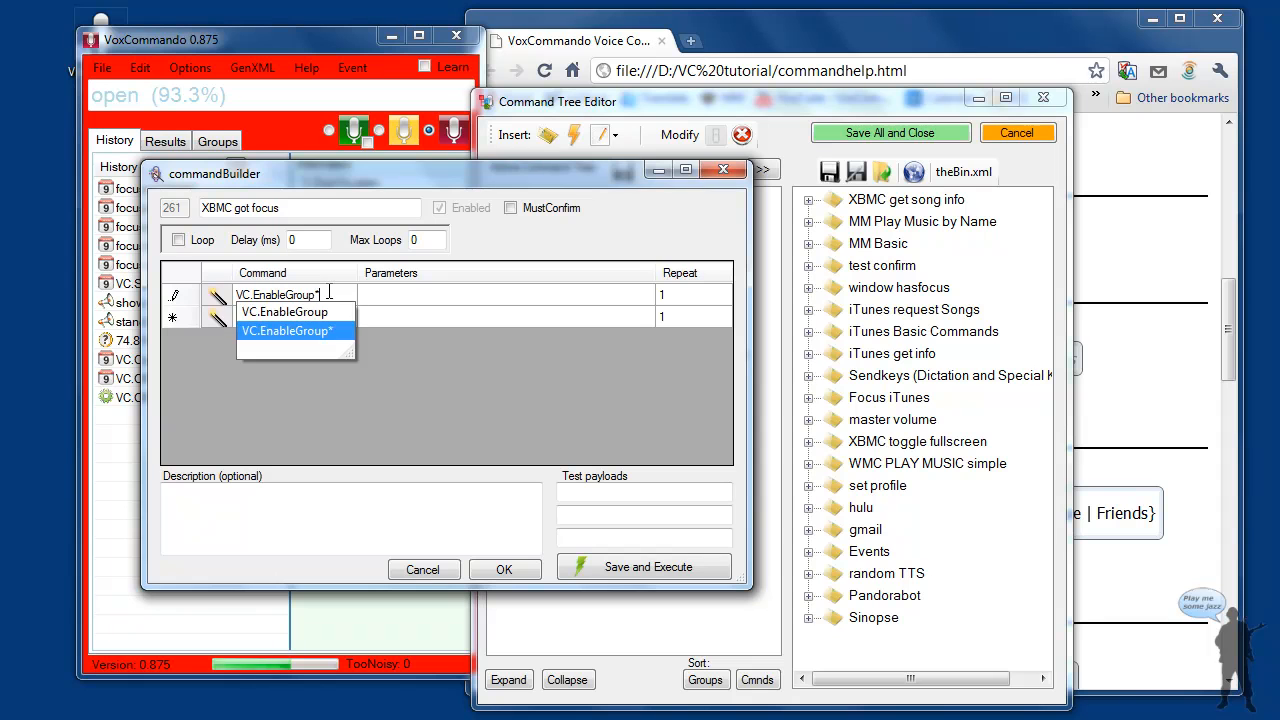
{"action": "key", "text": "Return"}
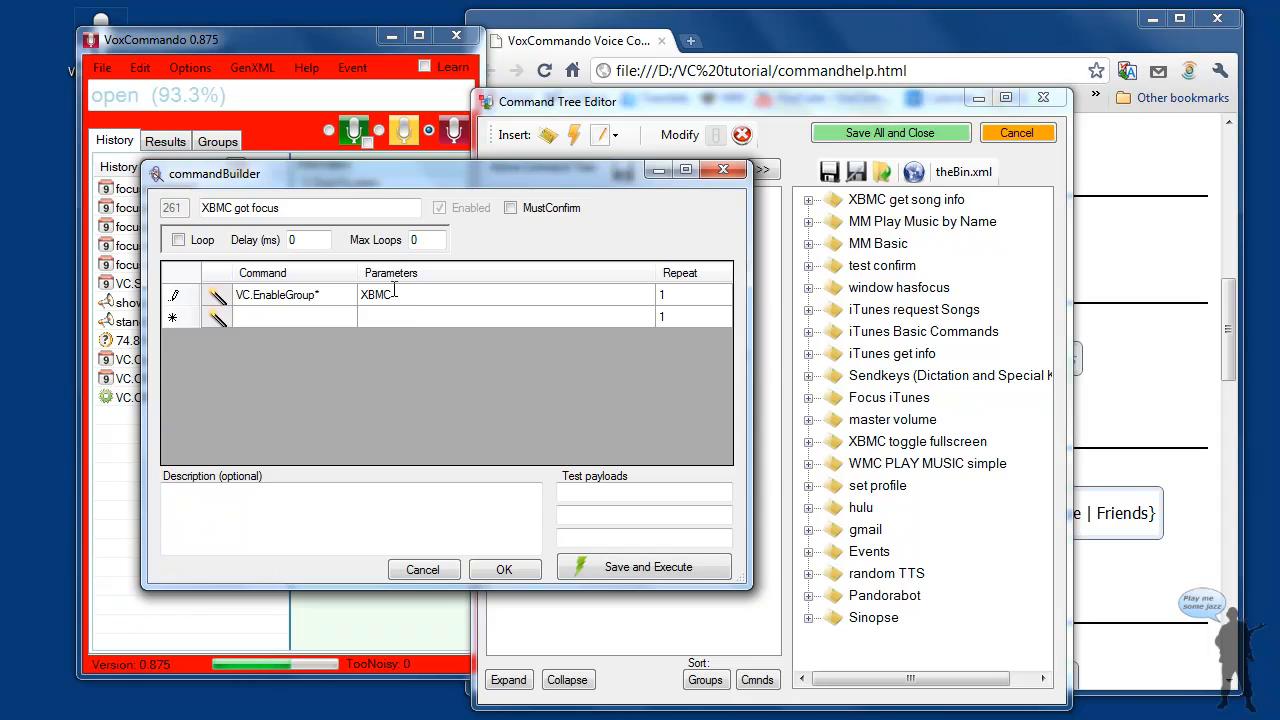
{"action": "left_click_drag", "start_coordinate": [405, 178], "coordinate": [692, 253]}
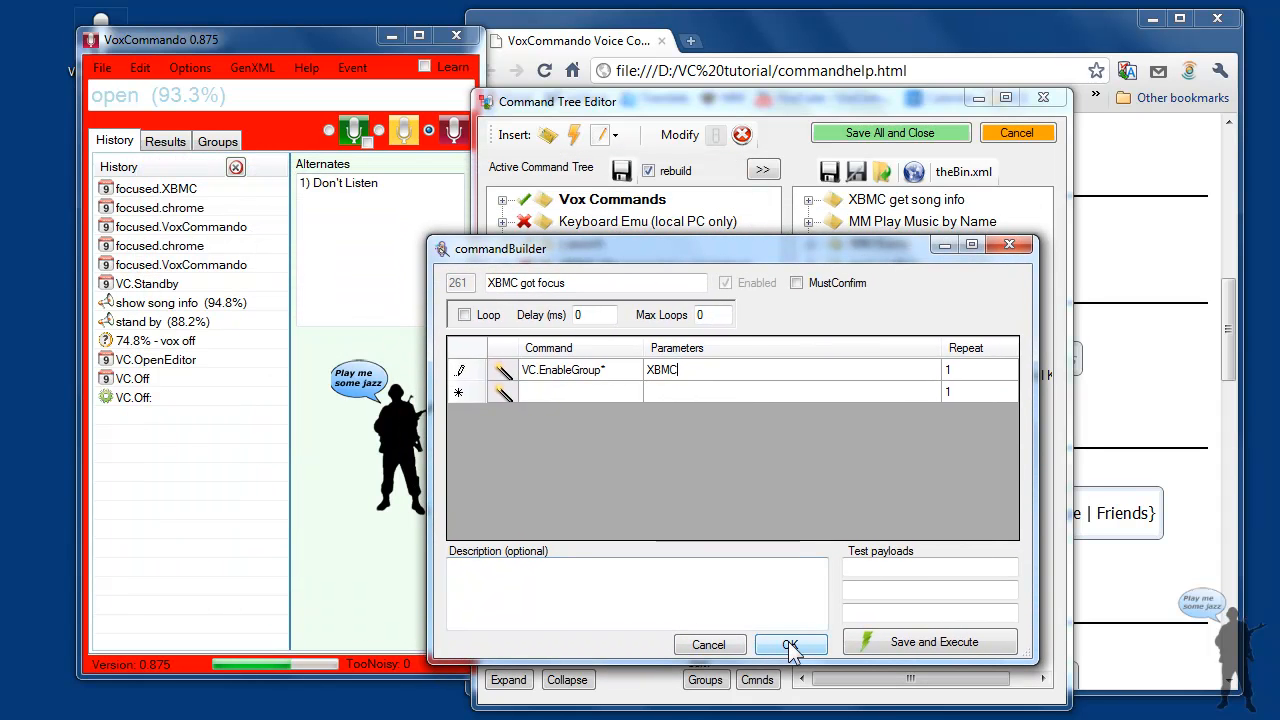
{"action": "left_click", "coordinate": [790, 644]}
Display the list of command groups and test the XBMC got focus command by saving and executing it.
{"action": "left_click", "coordinate": [204, 142]}
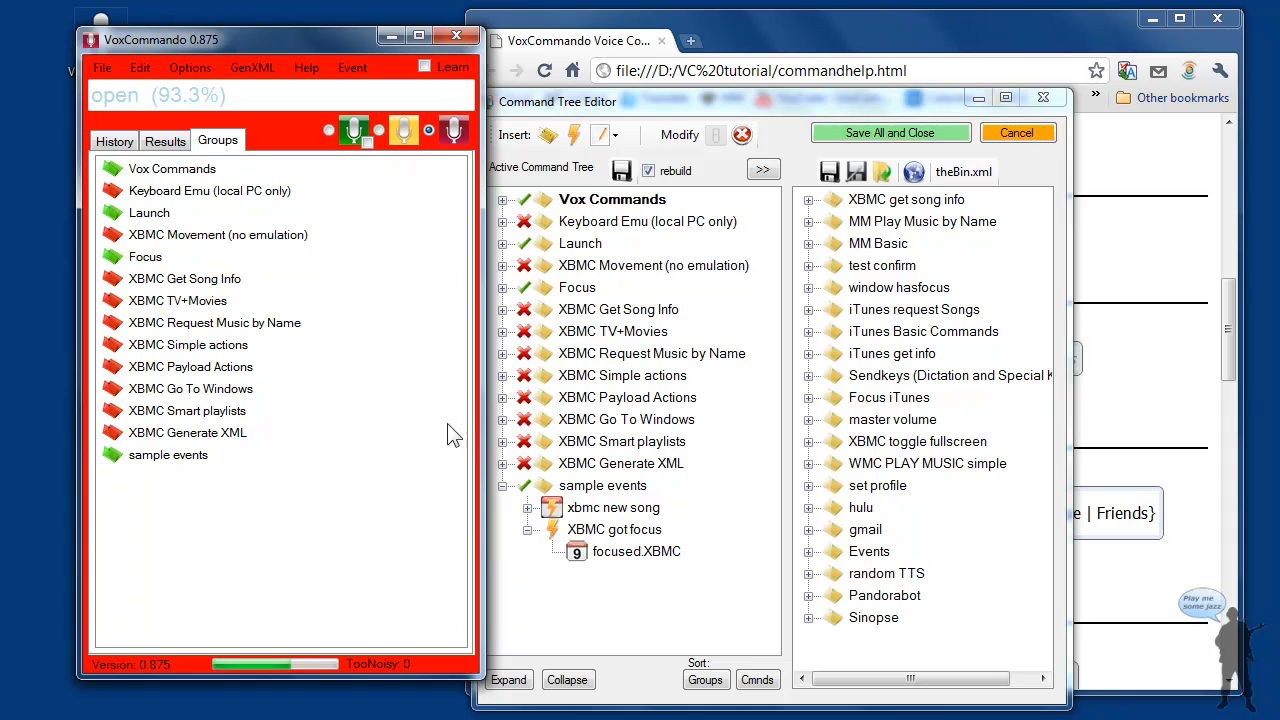
{"action": "double_click", "coordinate": [608, 530]}
{"action": "left_click_drag", "start_coordinate": [393, 203], "coordinate": [714, 192]}
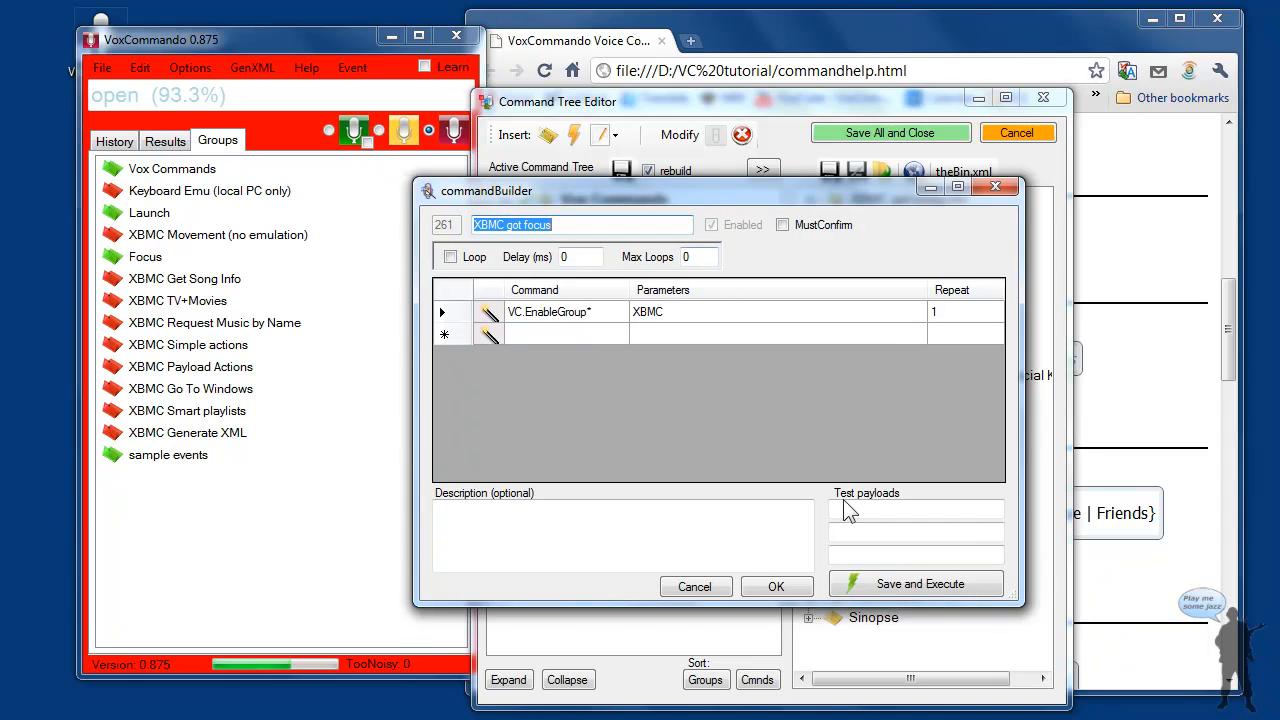
{"action": "left_click", "coordinate": [928, 588]}
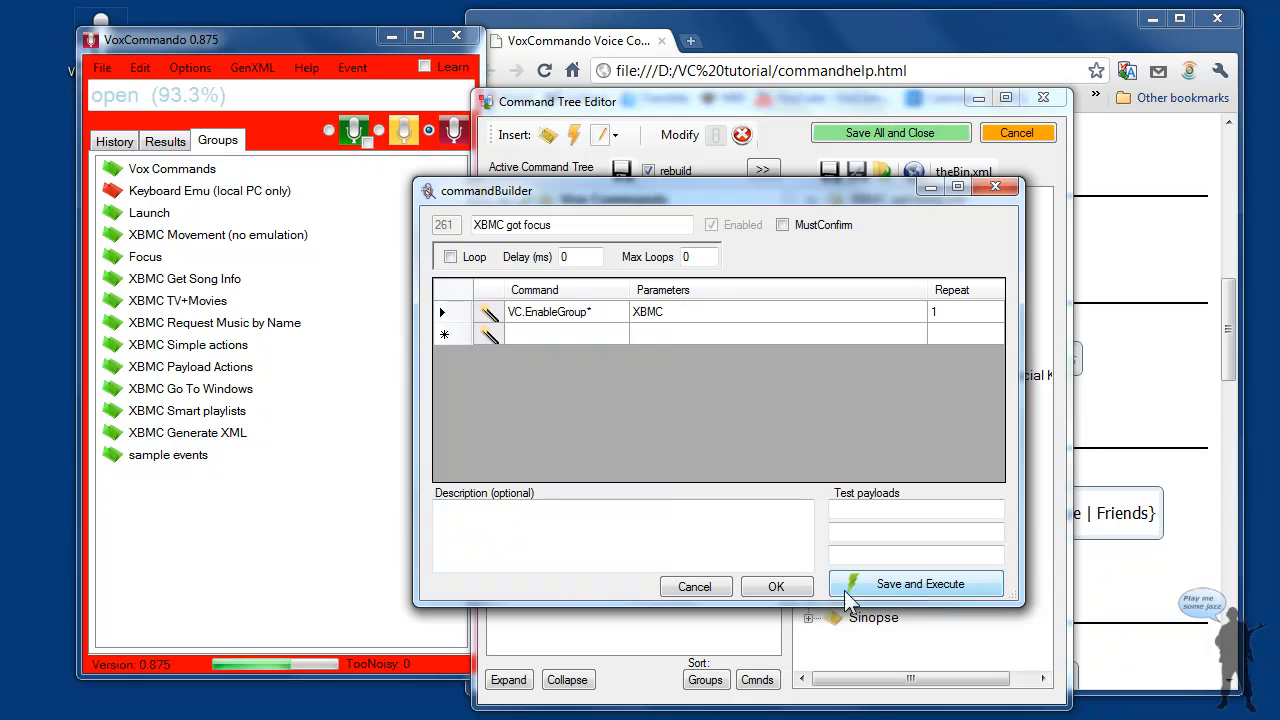
{"action": "left_click", "coordinate": [777, 587]}
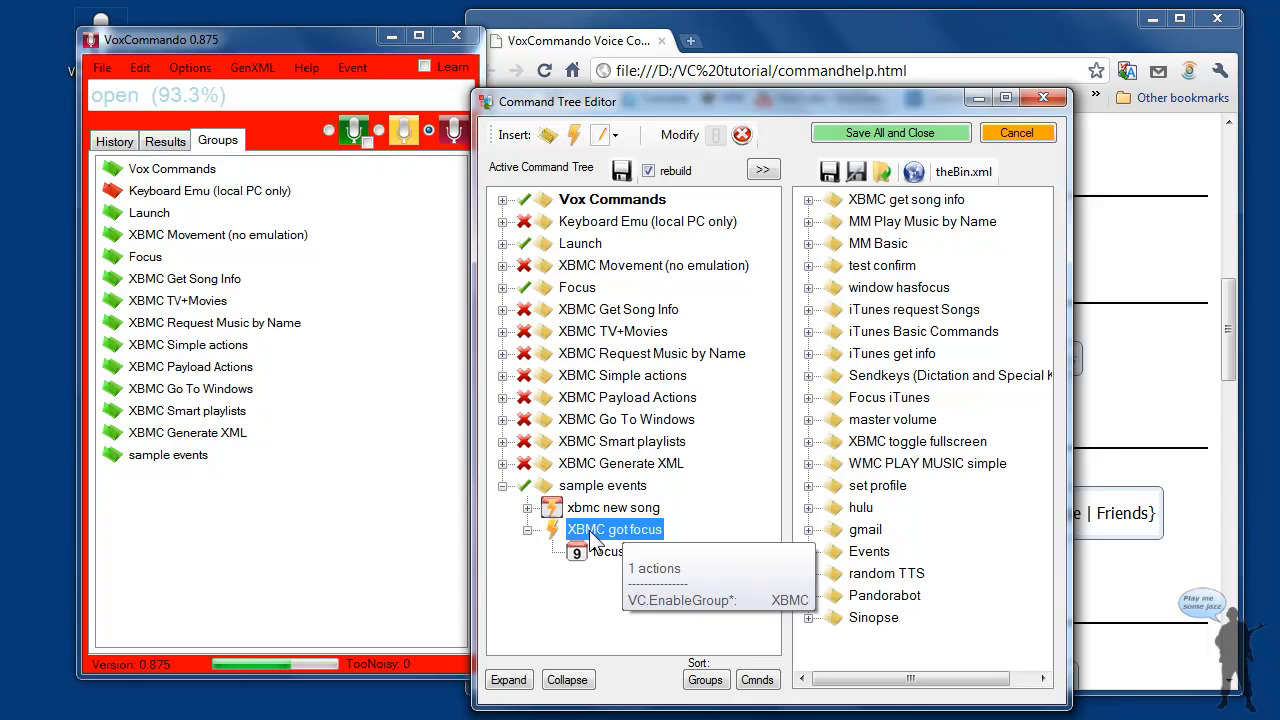
Duplicate the XBMC got focus command in the sample events group and rename the copy "Chrome got focus".
{"action": "key", "text": "ctrl+c"}
{"action": "key", "text": "ctrl+v"}
{"action": "left_click", "coordinate": [607, 556]}
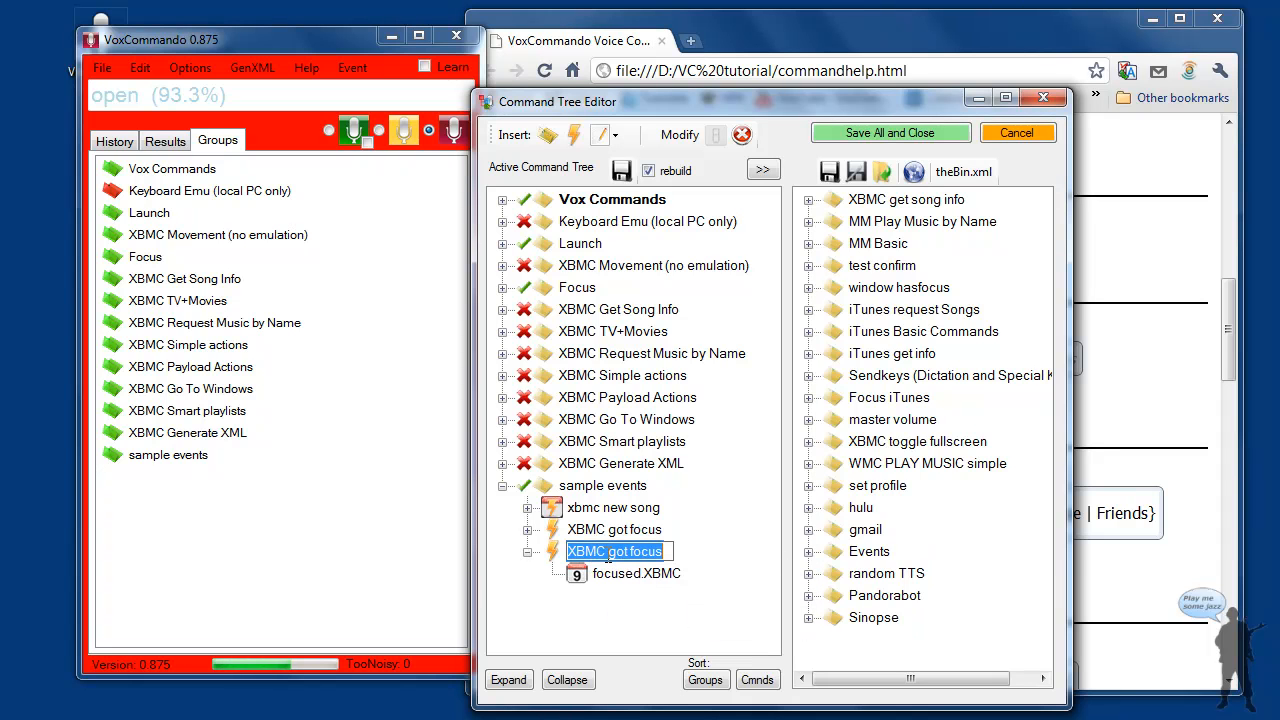
{"action": "left_click", "coordinate": [607, 556]}
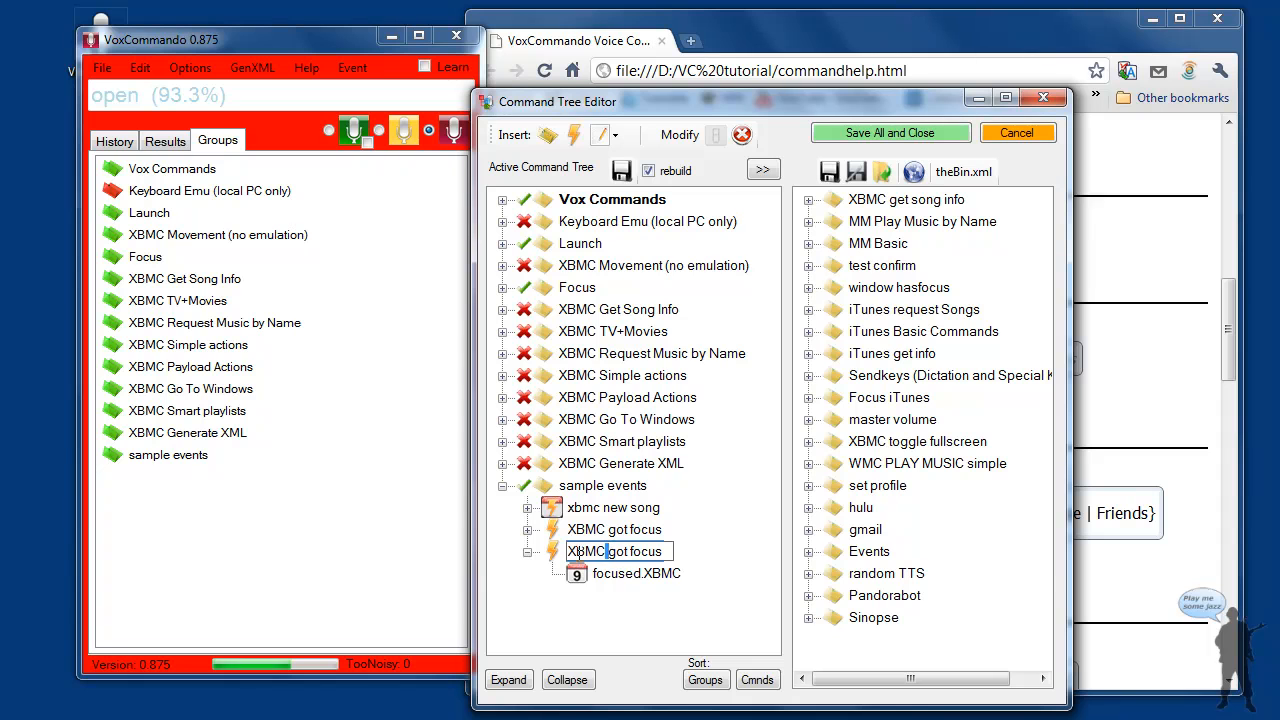
{"action": "left_click_drag", "start_coordinate": [582, 551], "coordinate": [690, 543]}
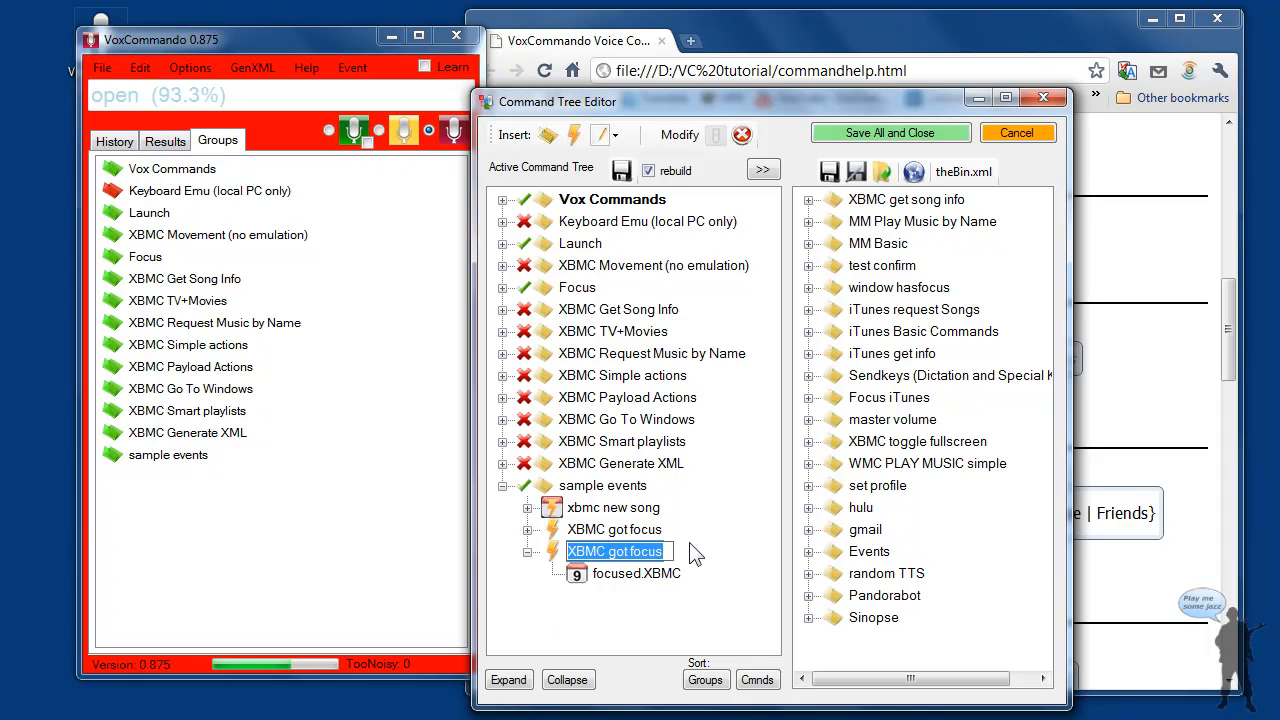
{"action": "type", "text": "Chrome"}
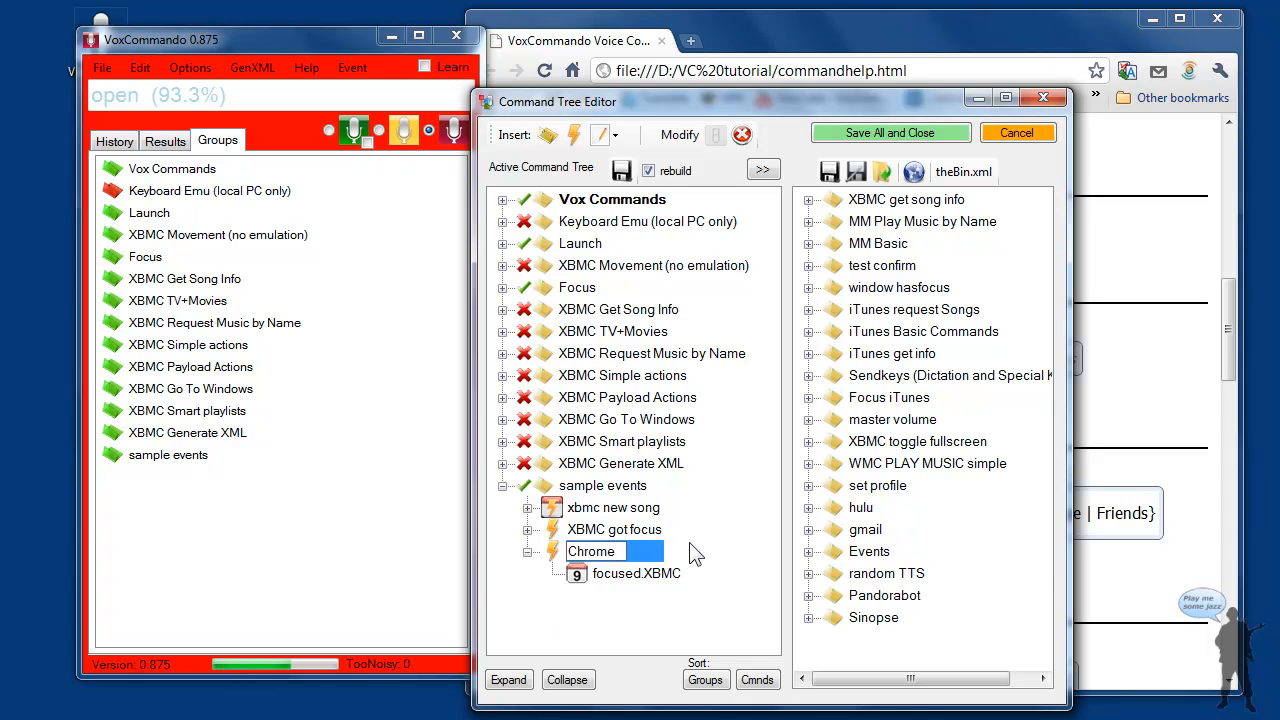
{"action": "type", "text": " got focus"}
{"action": "key", "text": "Return"}
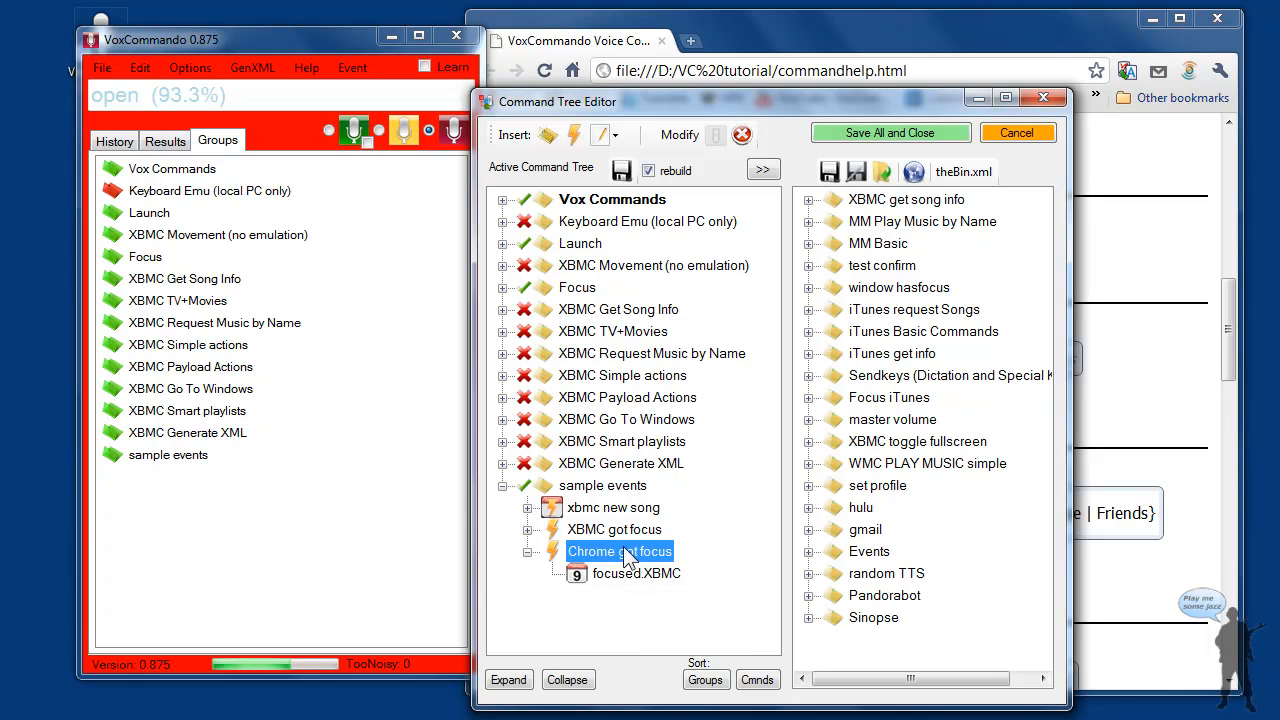
Replace the focused.XBMC event under Chrome got focus with a focused.chrome event taken from the history.
{"action": "left_click", "coordinate": [615, 577]}
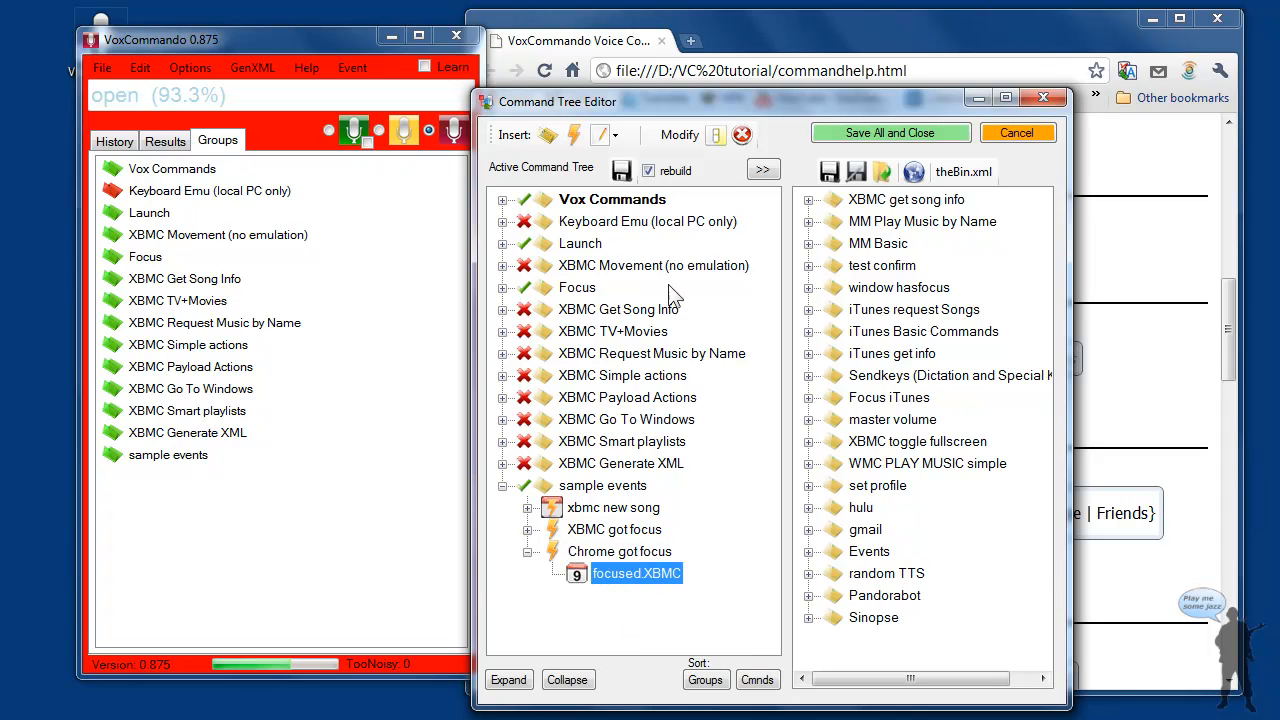
{"action": "left_click", "coordinate": [741, 134]}
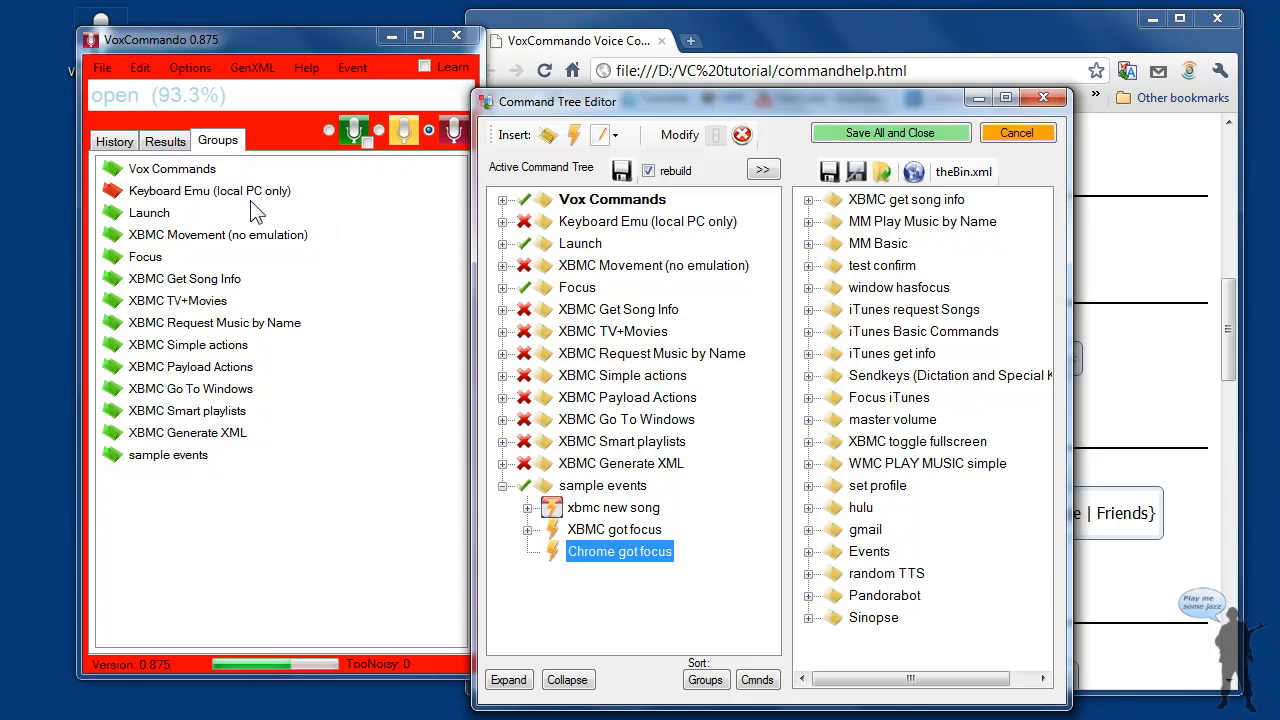
{"action": "left_click", "coordinate": [761, 25]}
{"action": "left_click", "coordinate": [114, 141]}
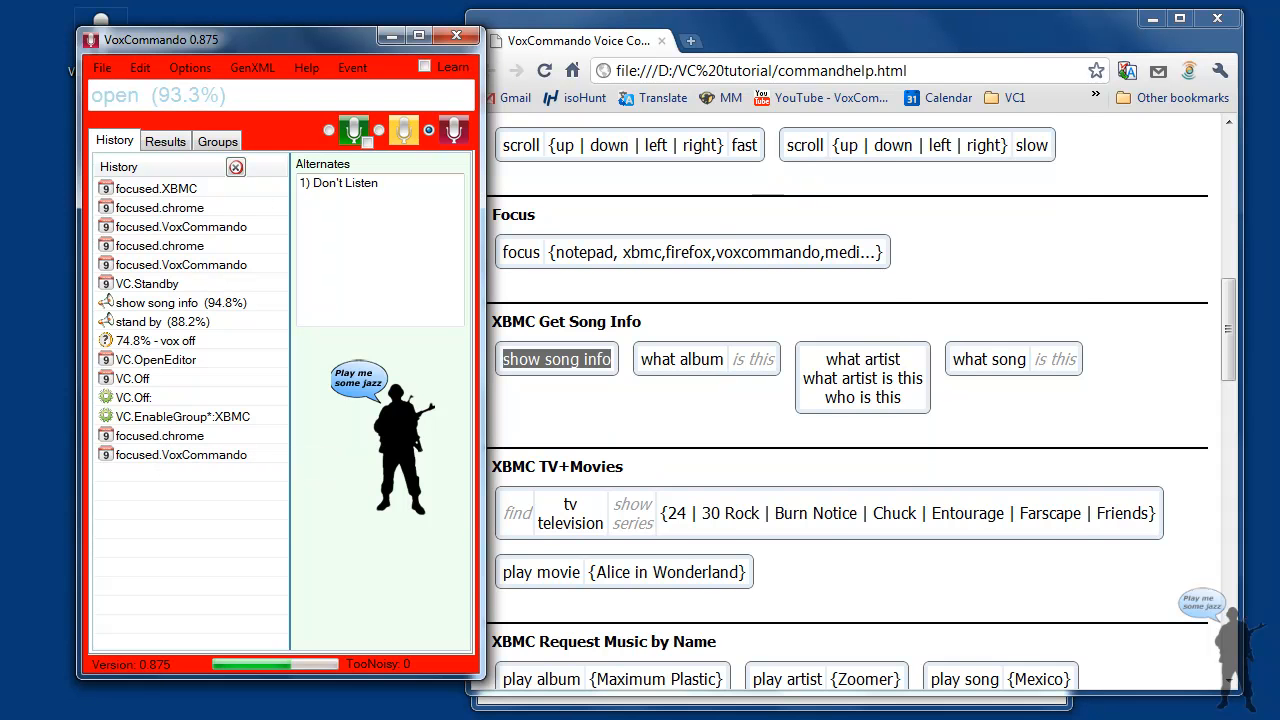
{"action": "key", "text": "alt+Tab"}
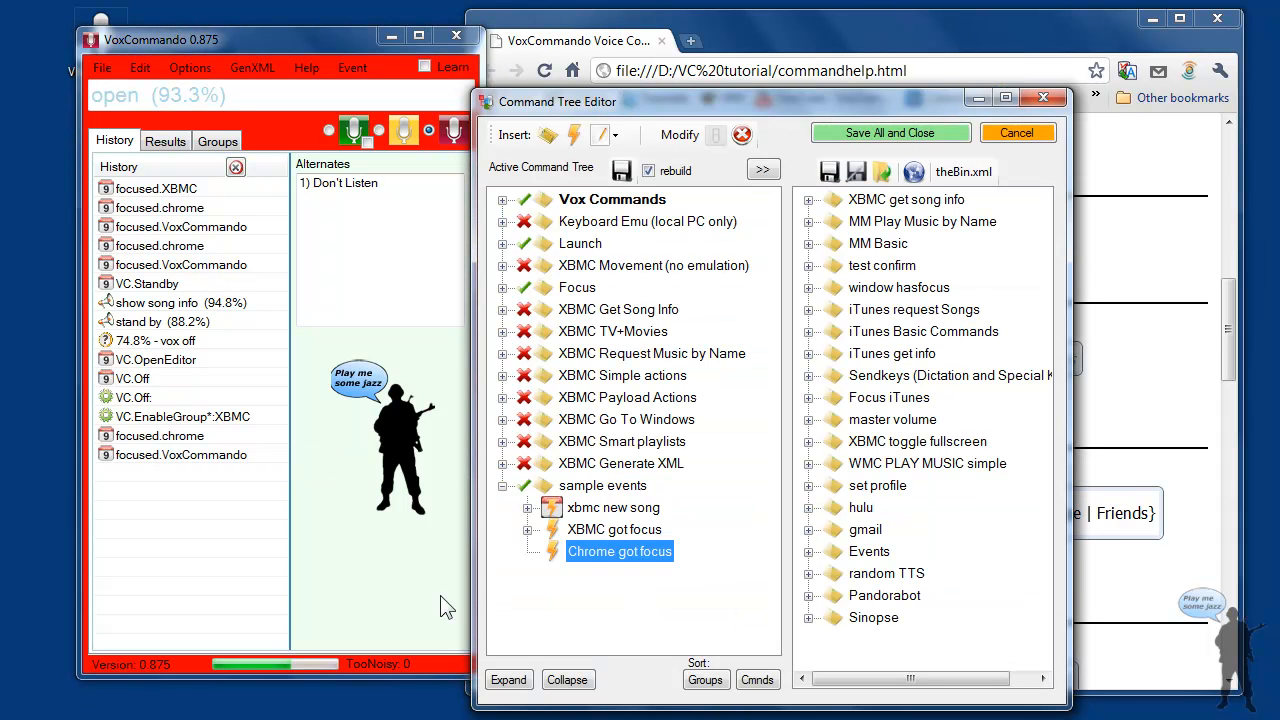
{"action": "left_click", "coordinate": [128, 438]}
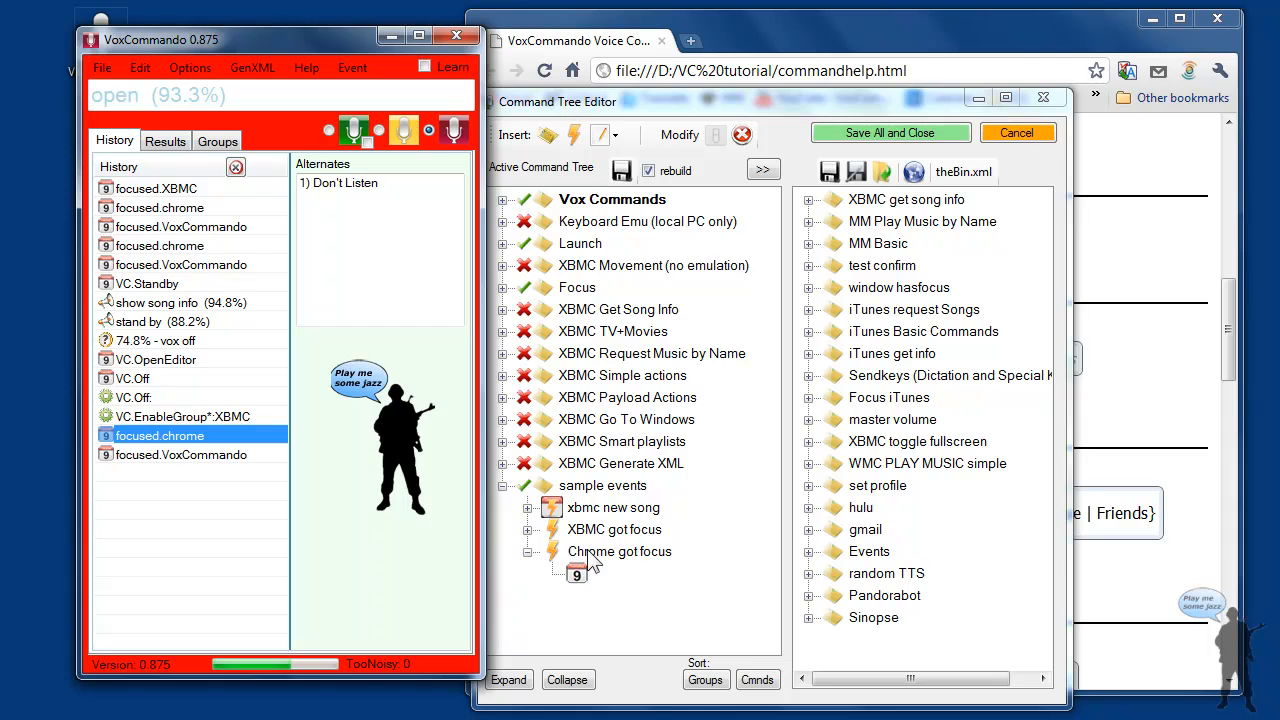
{"action": "left_click_drag", "start_coordinate": [593, 560], "coordinate": [590, 562]}
Change the action of the Chrome got focus command to VC.DisableGroup*, keeping the parameter XBMC, and confirm.
{"action": "double_click", "coordinate": [590, 553]}
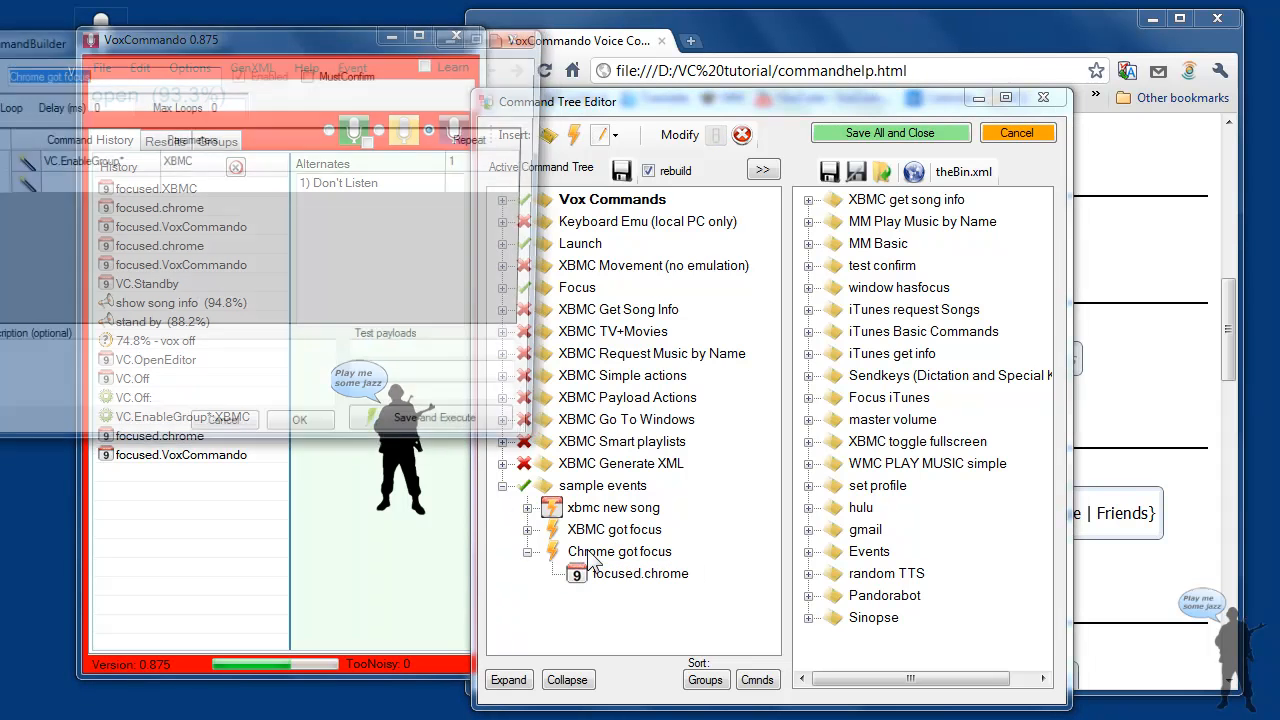
{"action": "left_click", "coordinate": [58, 164]}
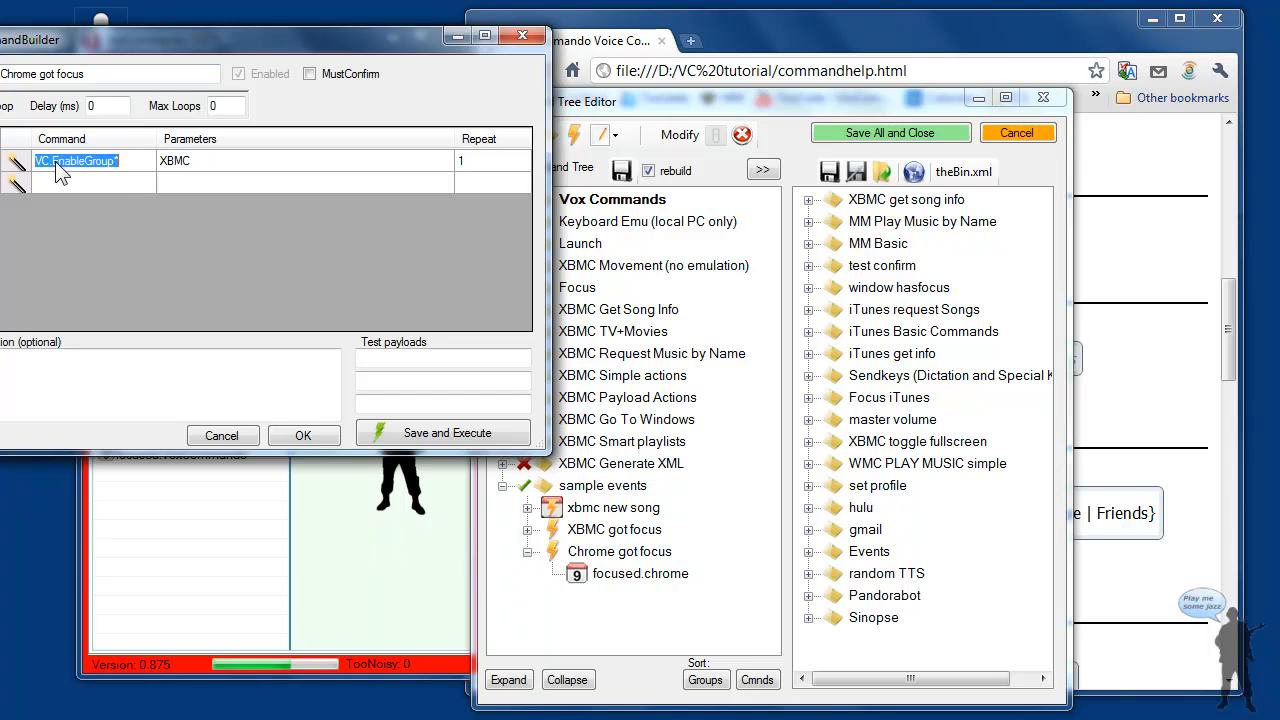
{"action": "type", "text": "vc"}
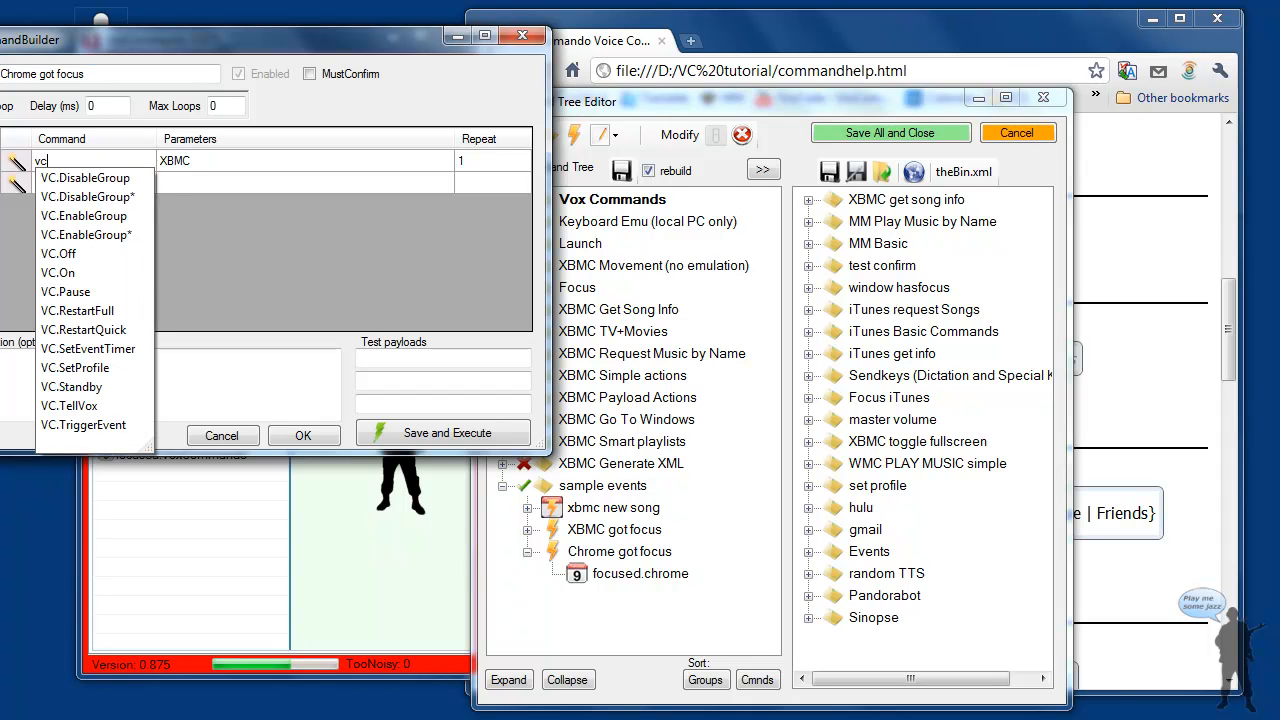
{"action": "key", "text": "Tab"}
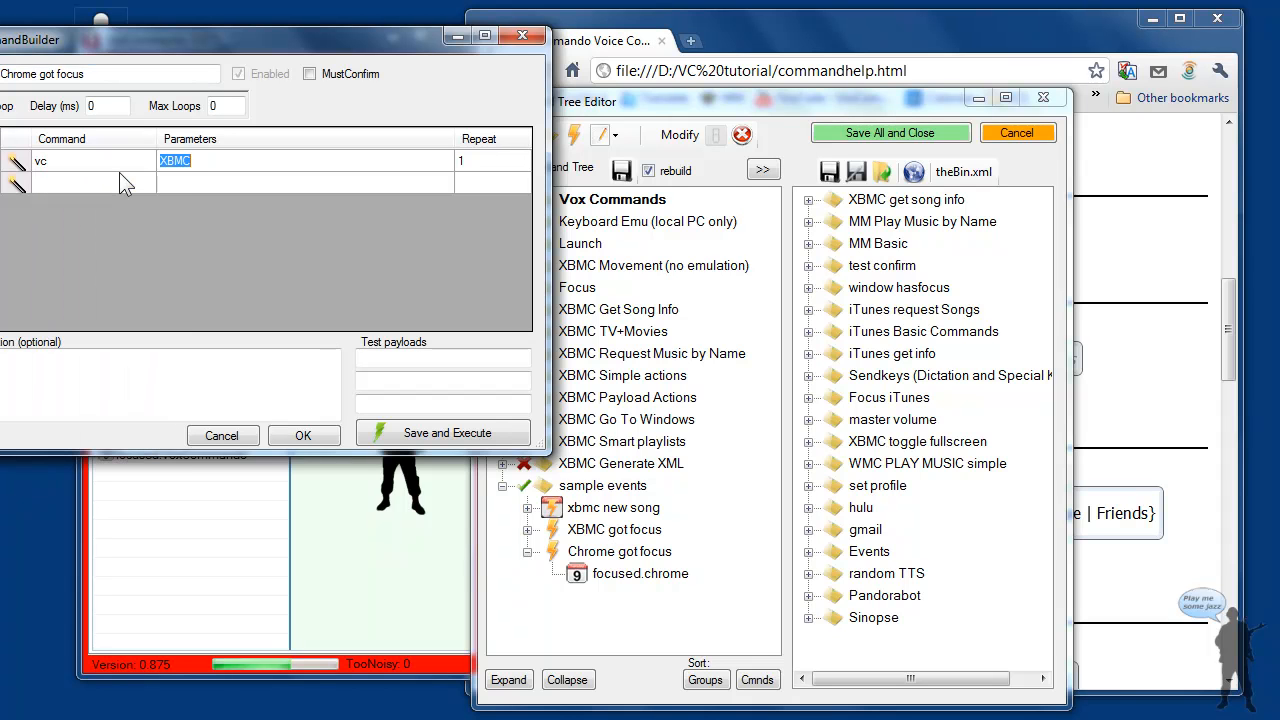
{"action": "left_click", "coordinate": [129, 162]}
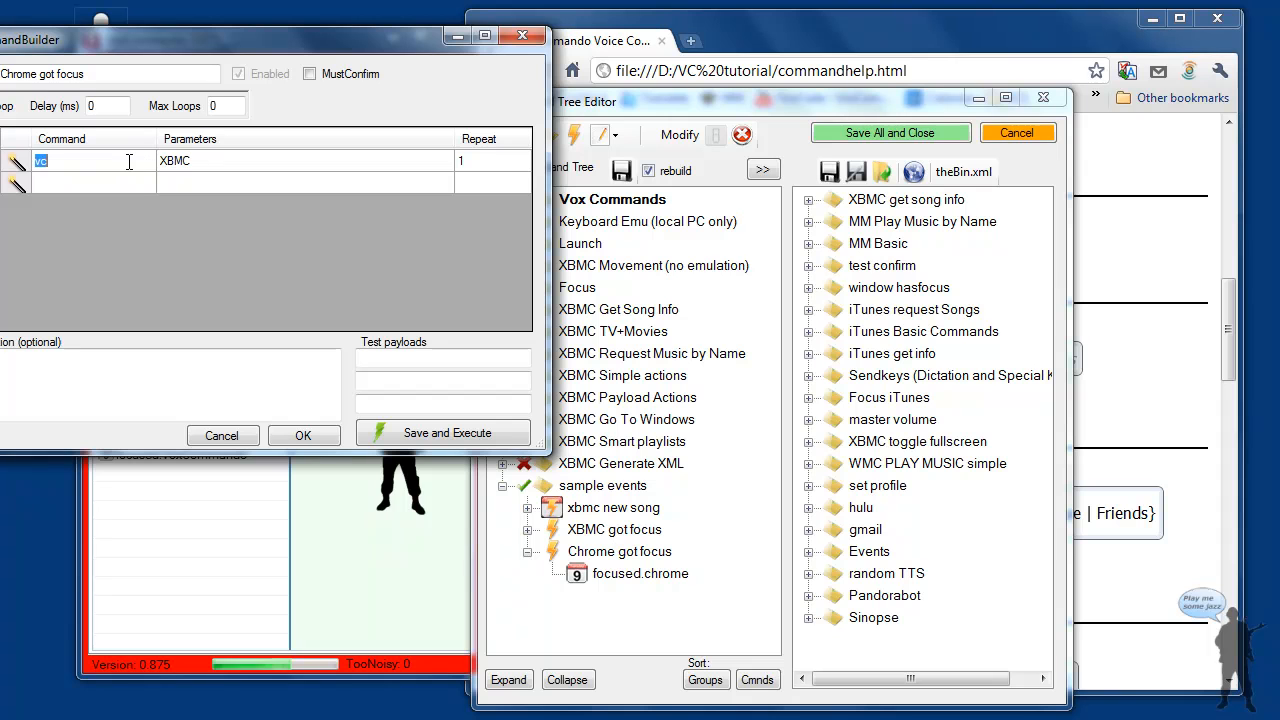
{"action": "key", "text": "Down"}
{"action": "key", "text": "Down"}
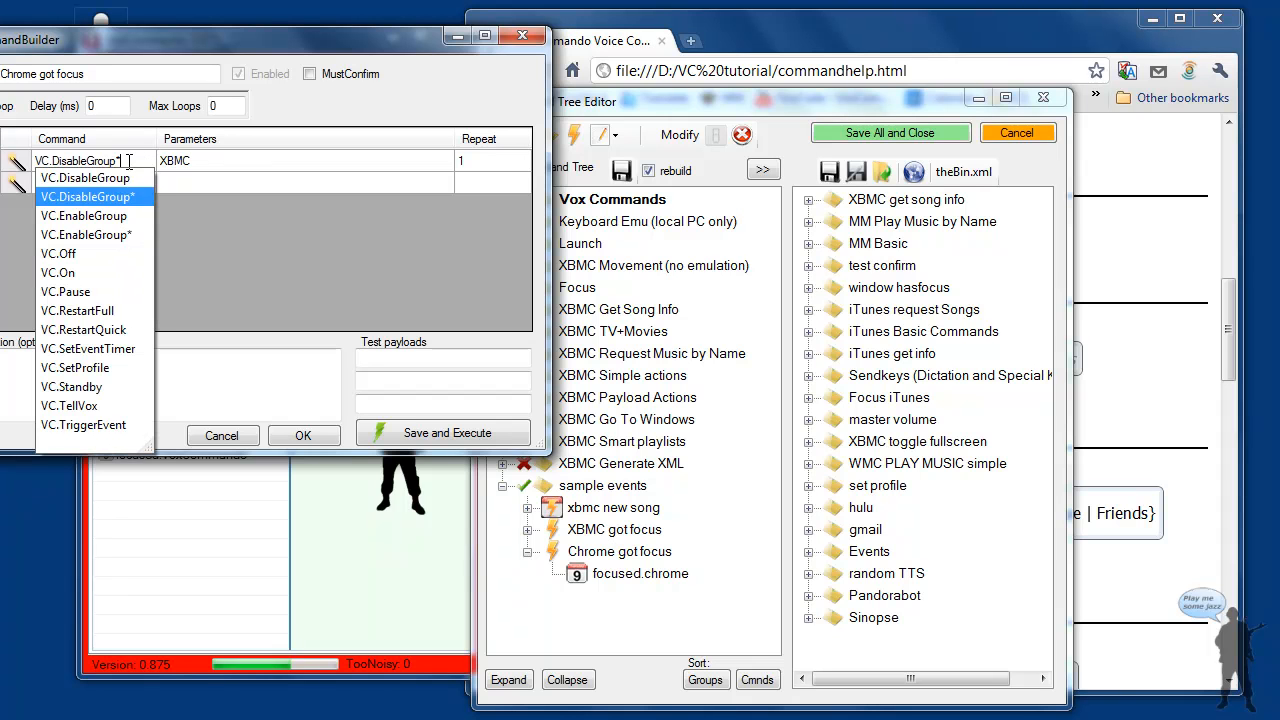
{"action": "key", "text": "Return"}
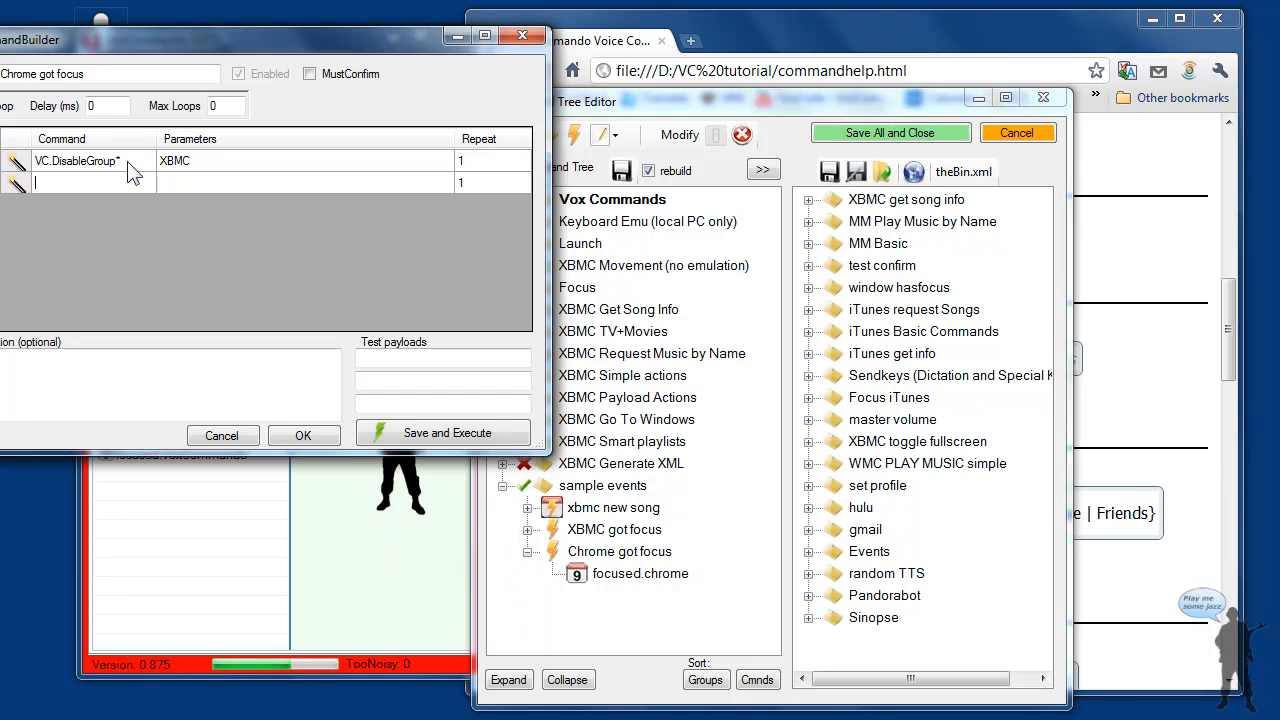
{"action": "left_click", "coordinate": [302, 436]}
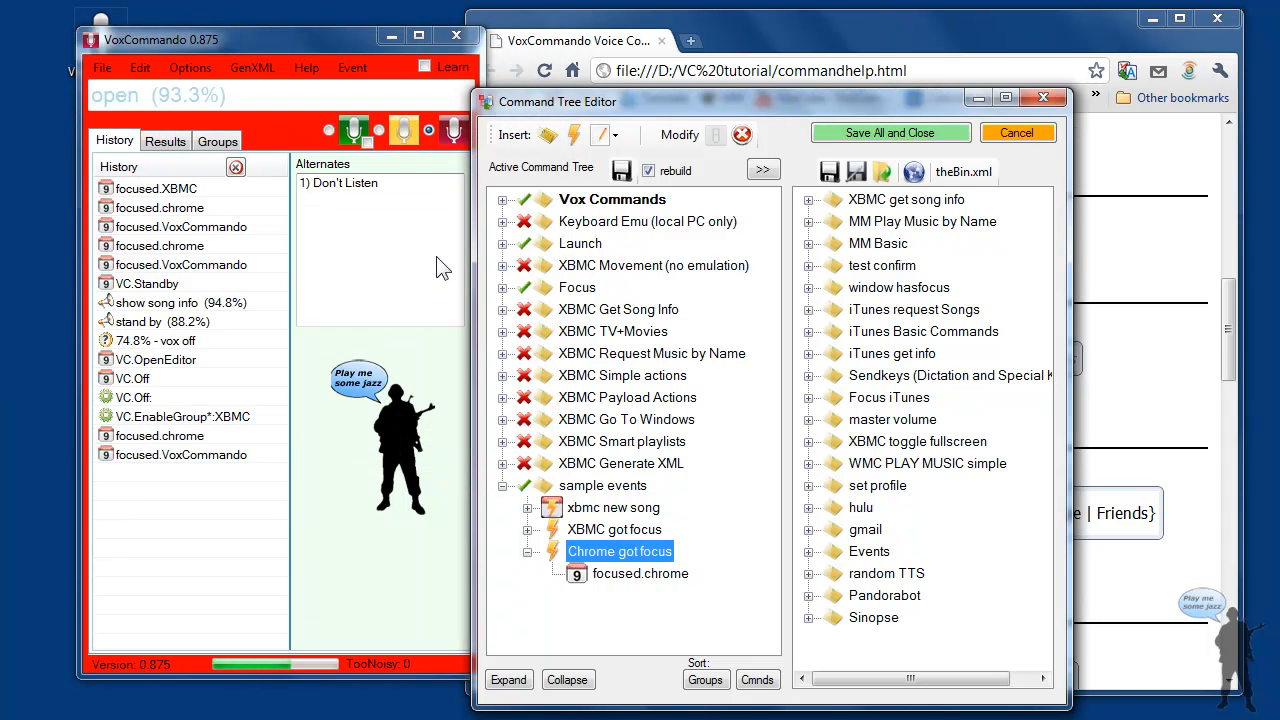
Save the whole command tree, close the editor and display the list of command groups.
{"action": "left_click", "coordinate": [888, 131]}
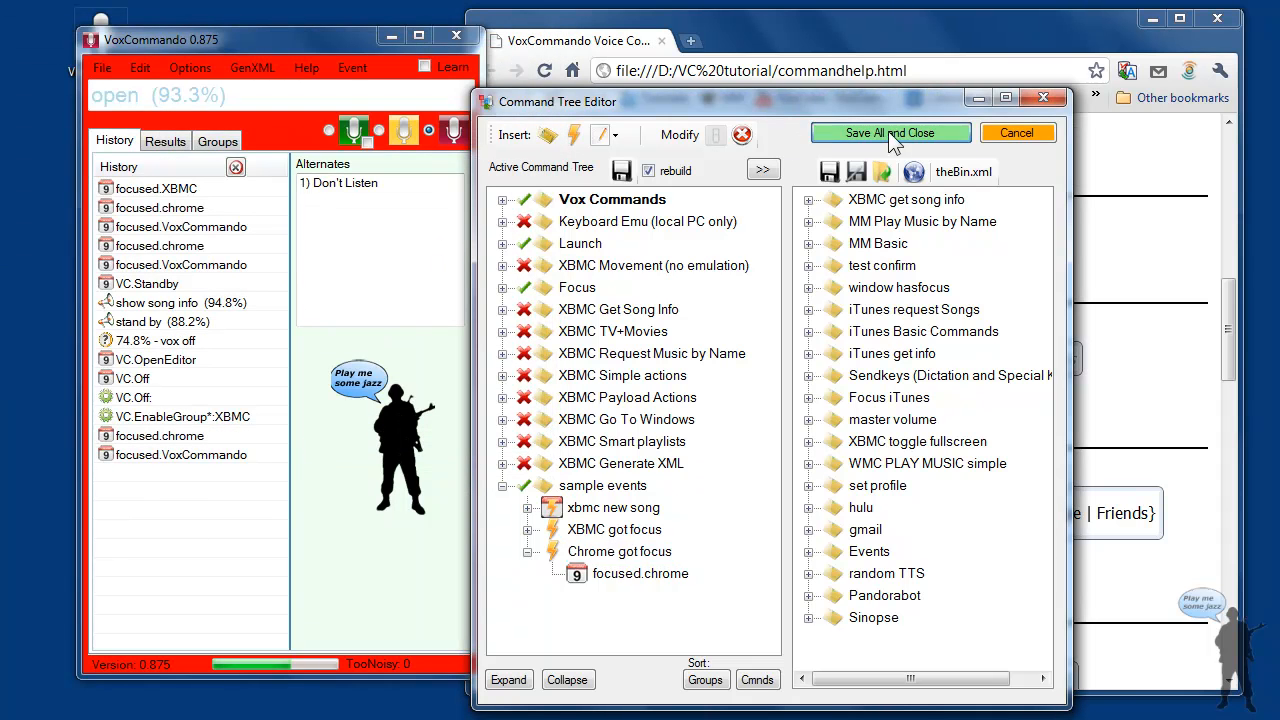
{"action": "left_click", "coordinate": [117, 72]}
{"action": "left_click", "coordinate": [117, 72]}
{"action": "left_click", "coordinate": [117, 72]}
{"action": "left_click", "coordinate": [134, 127]}
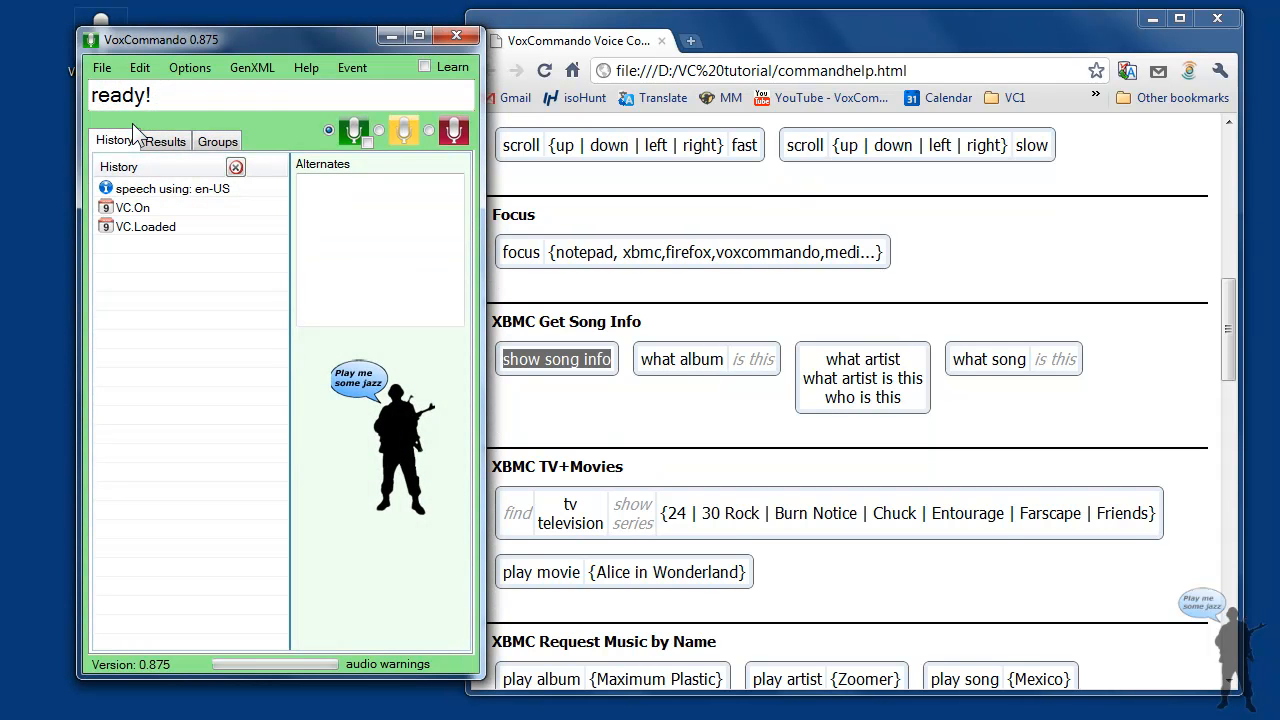
{"action": "left_click", "coordinate": [219, 142]}
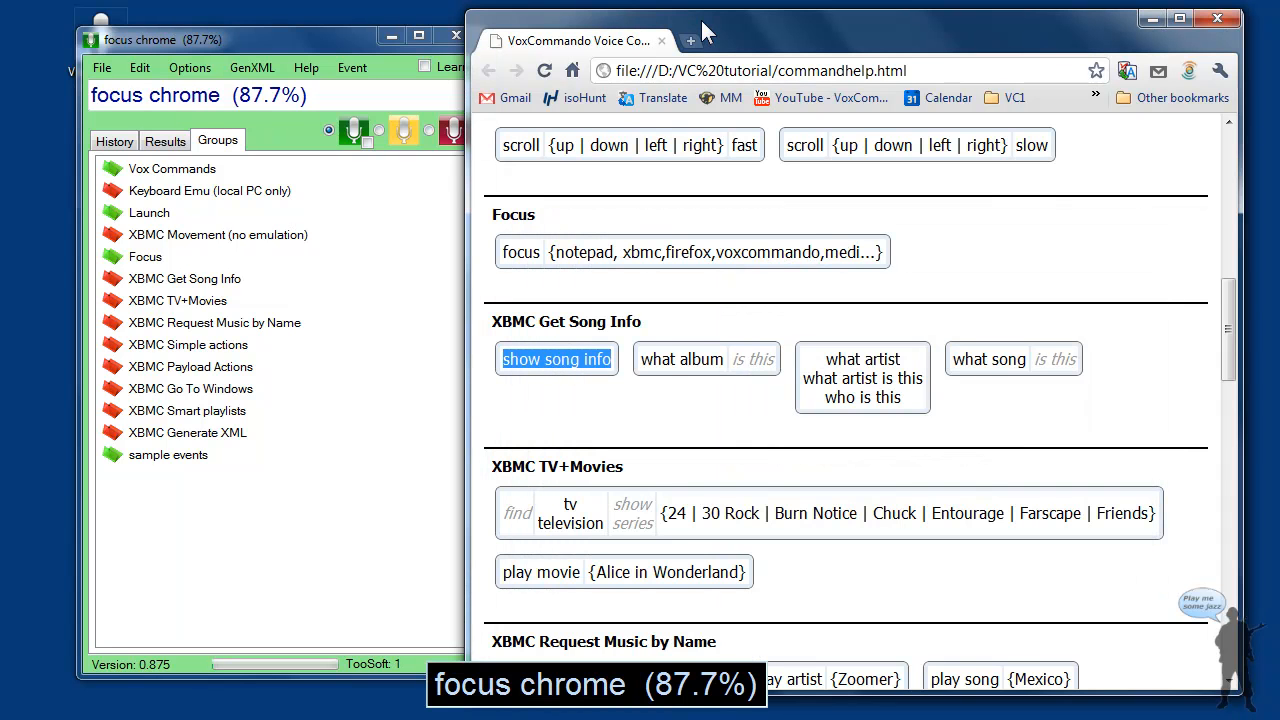
Place the Chrome and XBMC windows beside the group list and switch focus between them to test both focus events.
{"action": "left_click_drag", "start_coordinate": [703, 32], "coordinate": [1022, 81]}
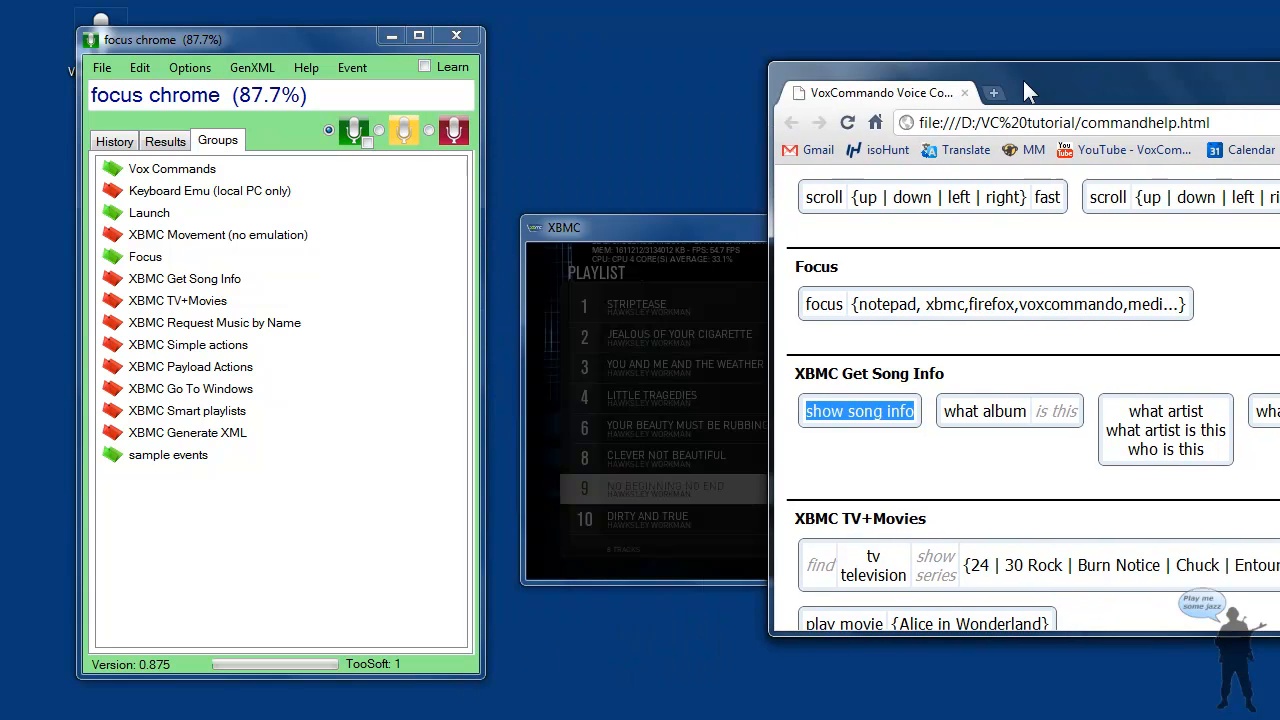
{"action": "left_click", "coordinate": [698, 231]}
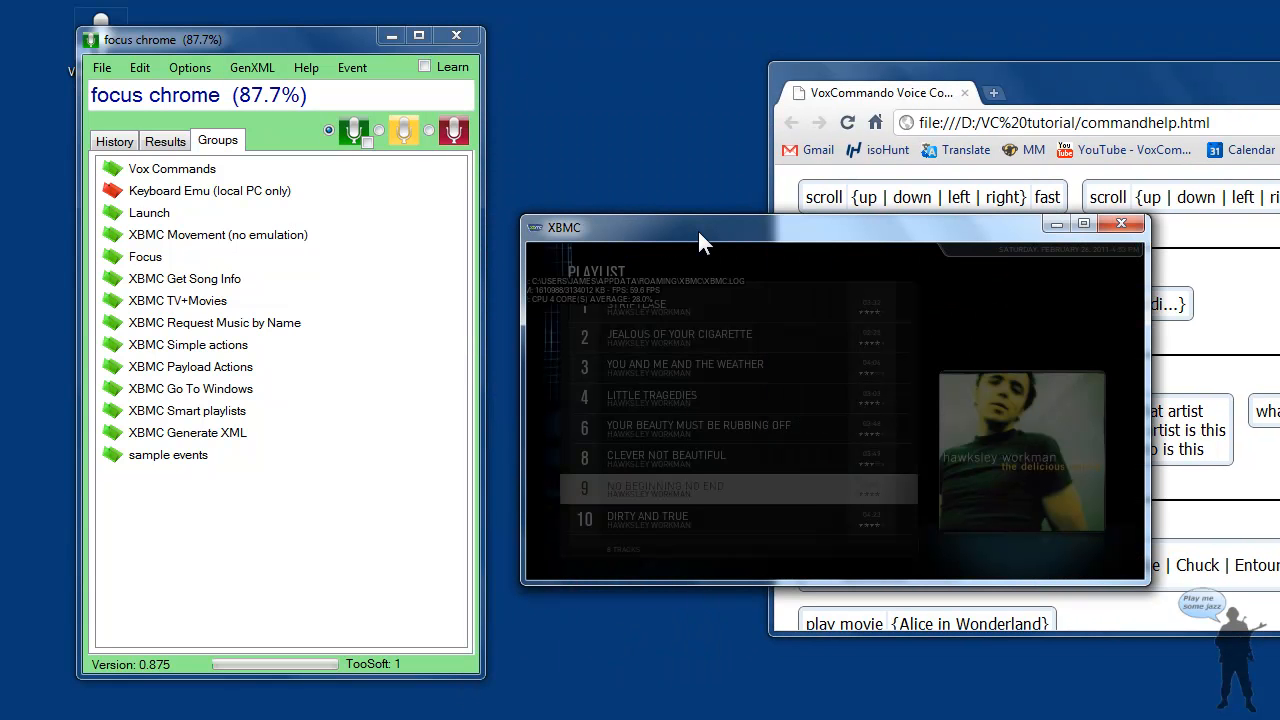
{"action": "left_click", "coordinate": [1036, 77]}
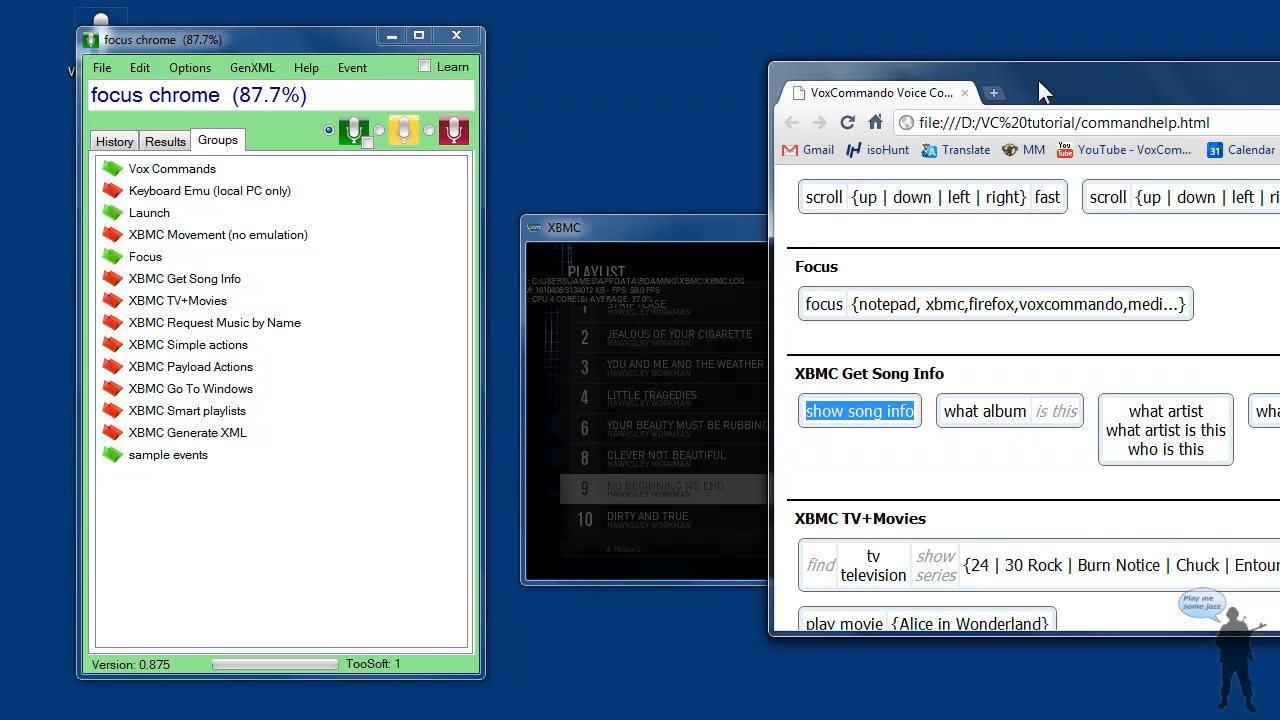
{"action": "left_click_drag", "start_coordinate": [709, 230], "coordinate": [591, 204]}
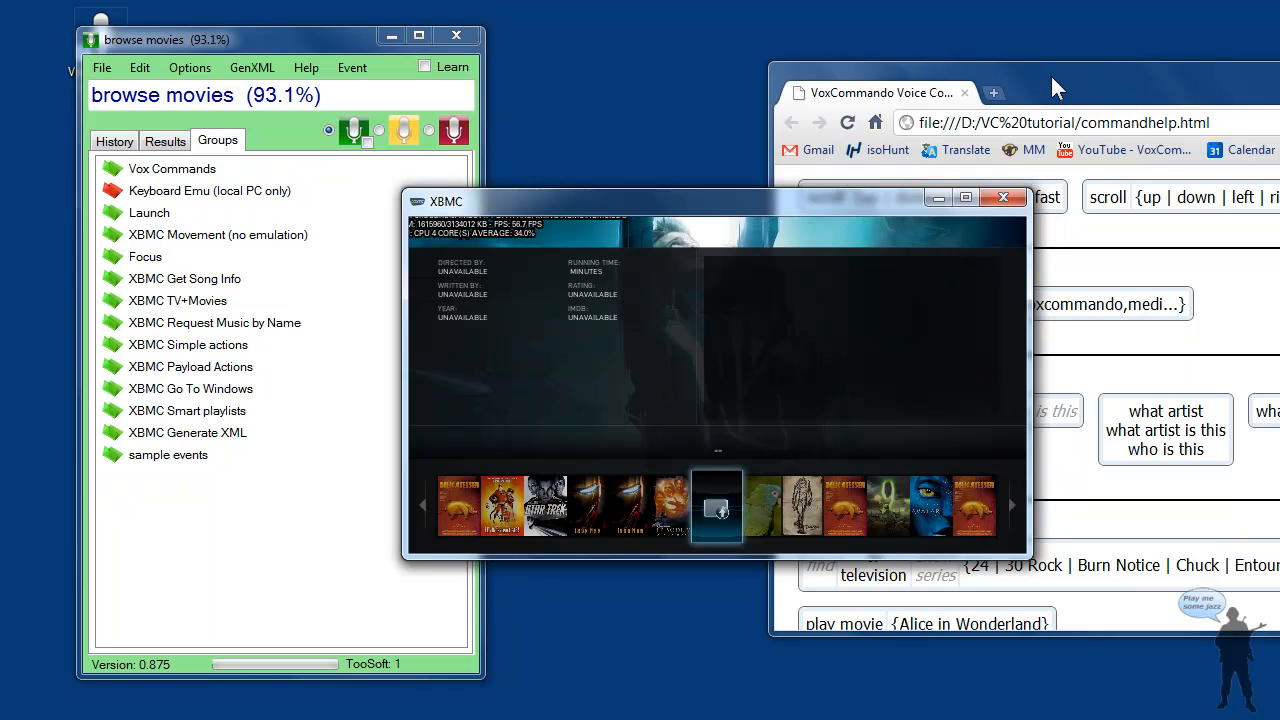
{"action": "left_click", "coordinate": [1051, 76]}
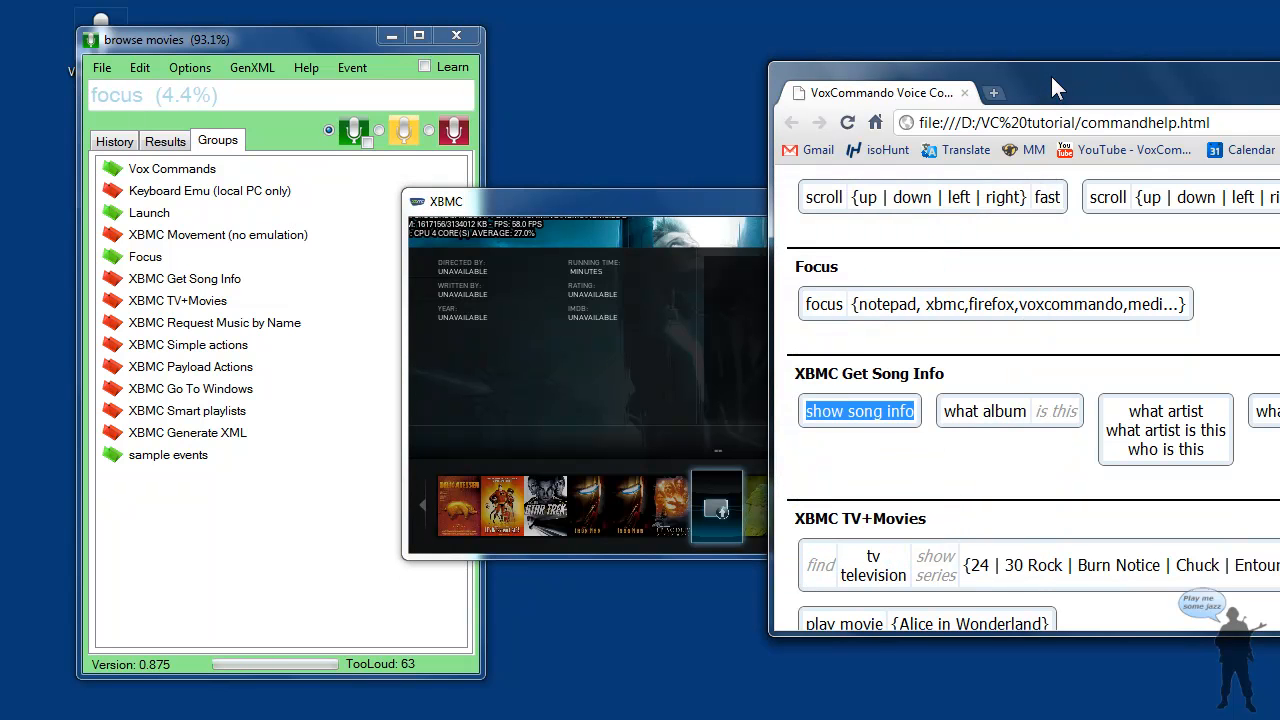
{"action": "left_click", "coordinate": [705, 215]}
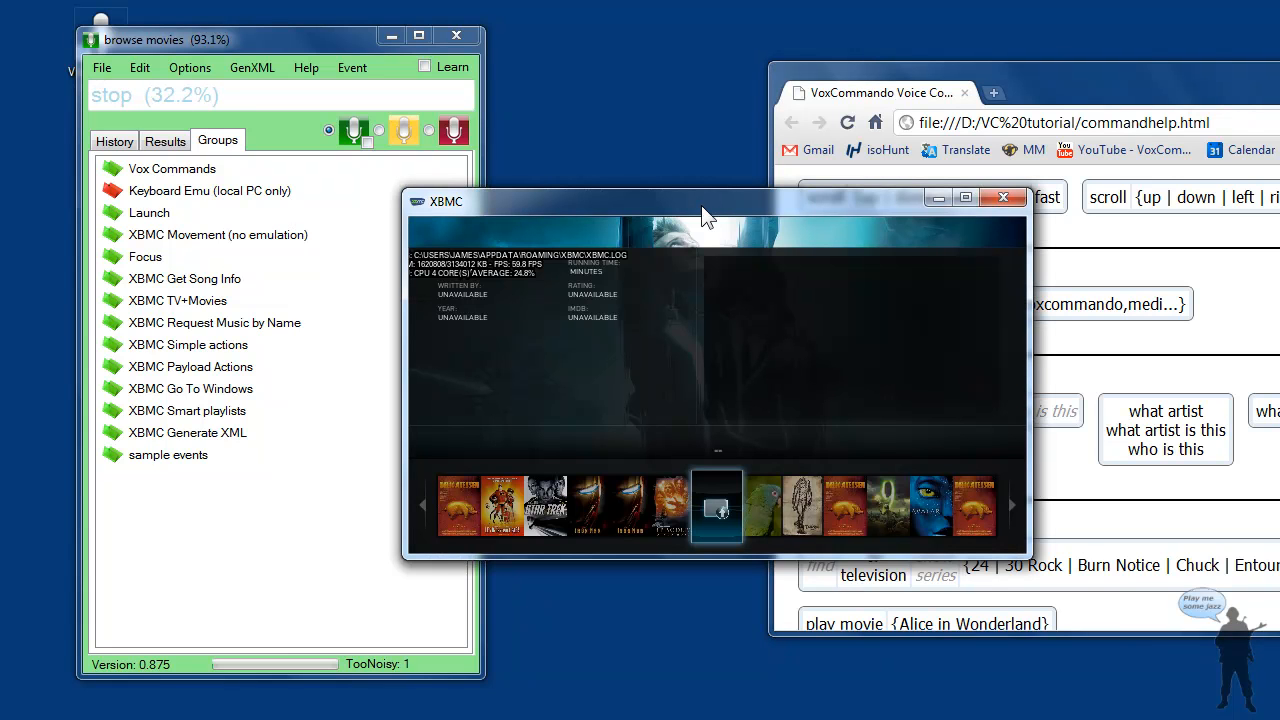